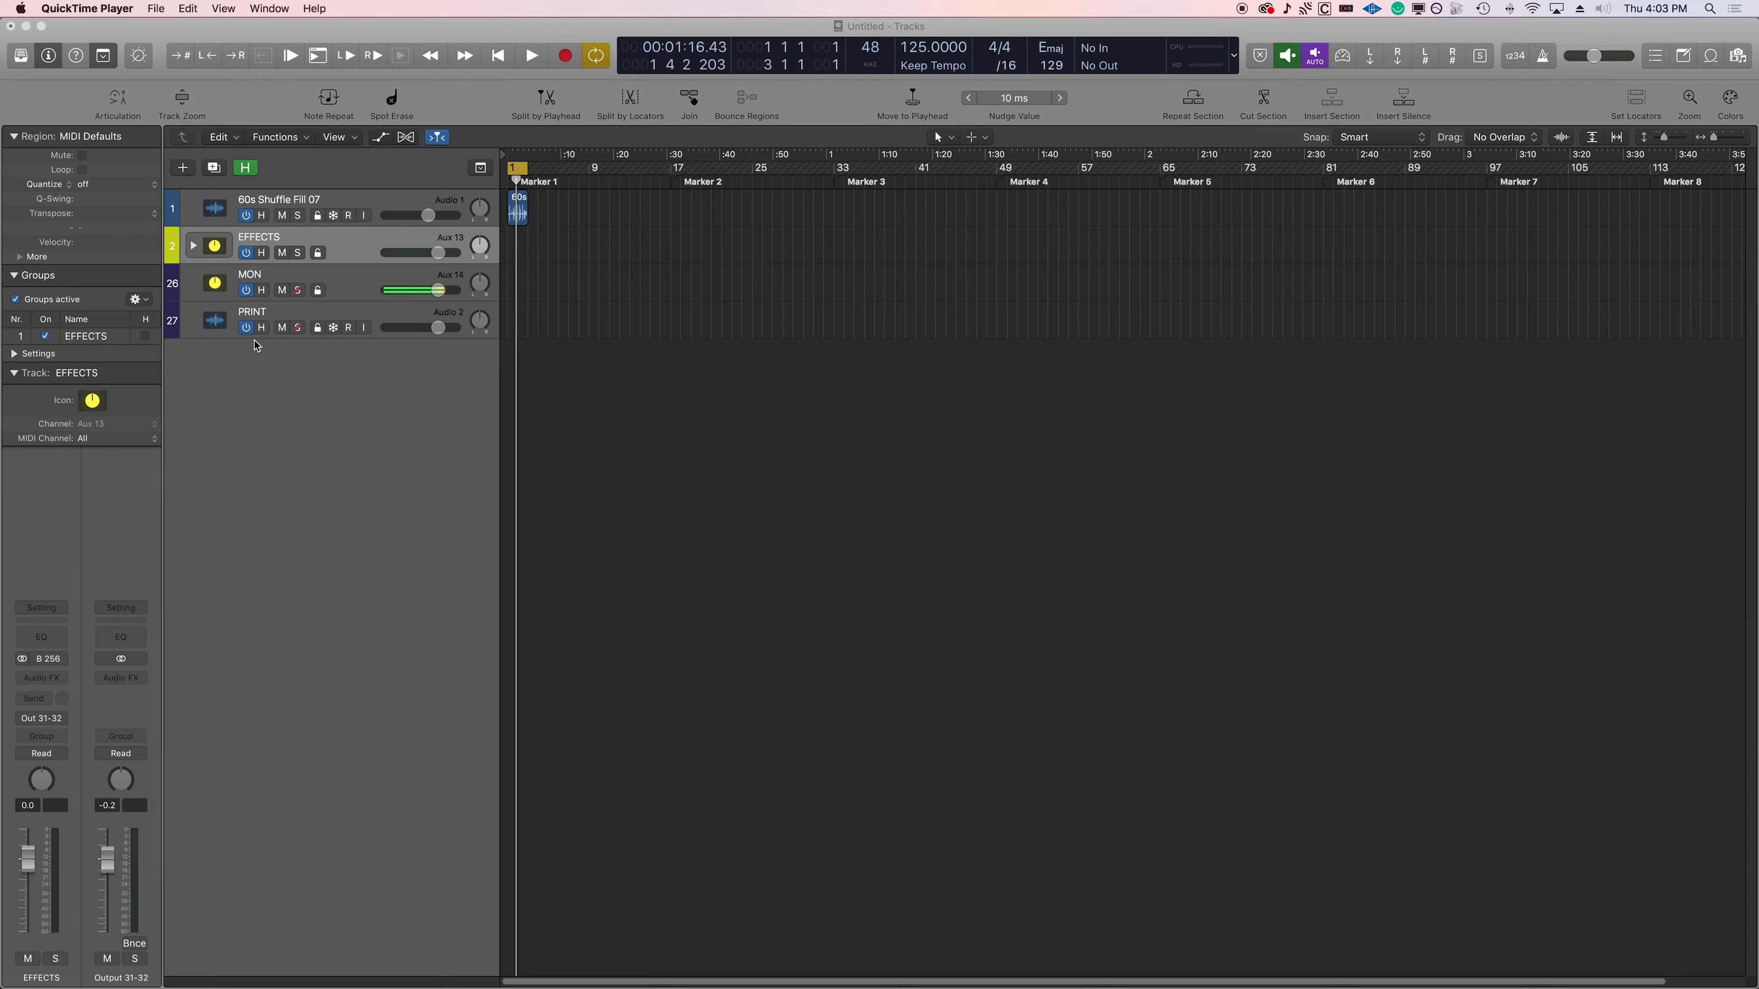
click(264, 424)
click(125, 9)
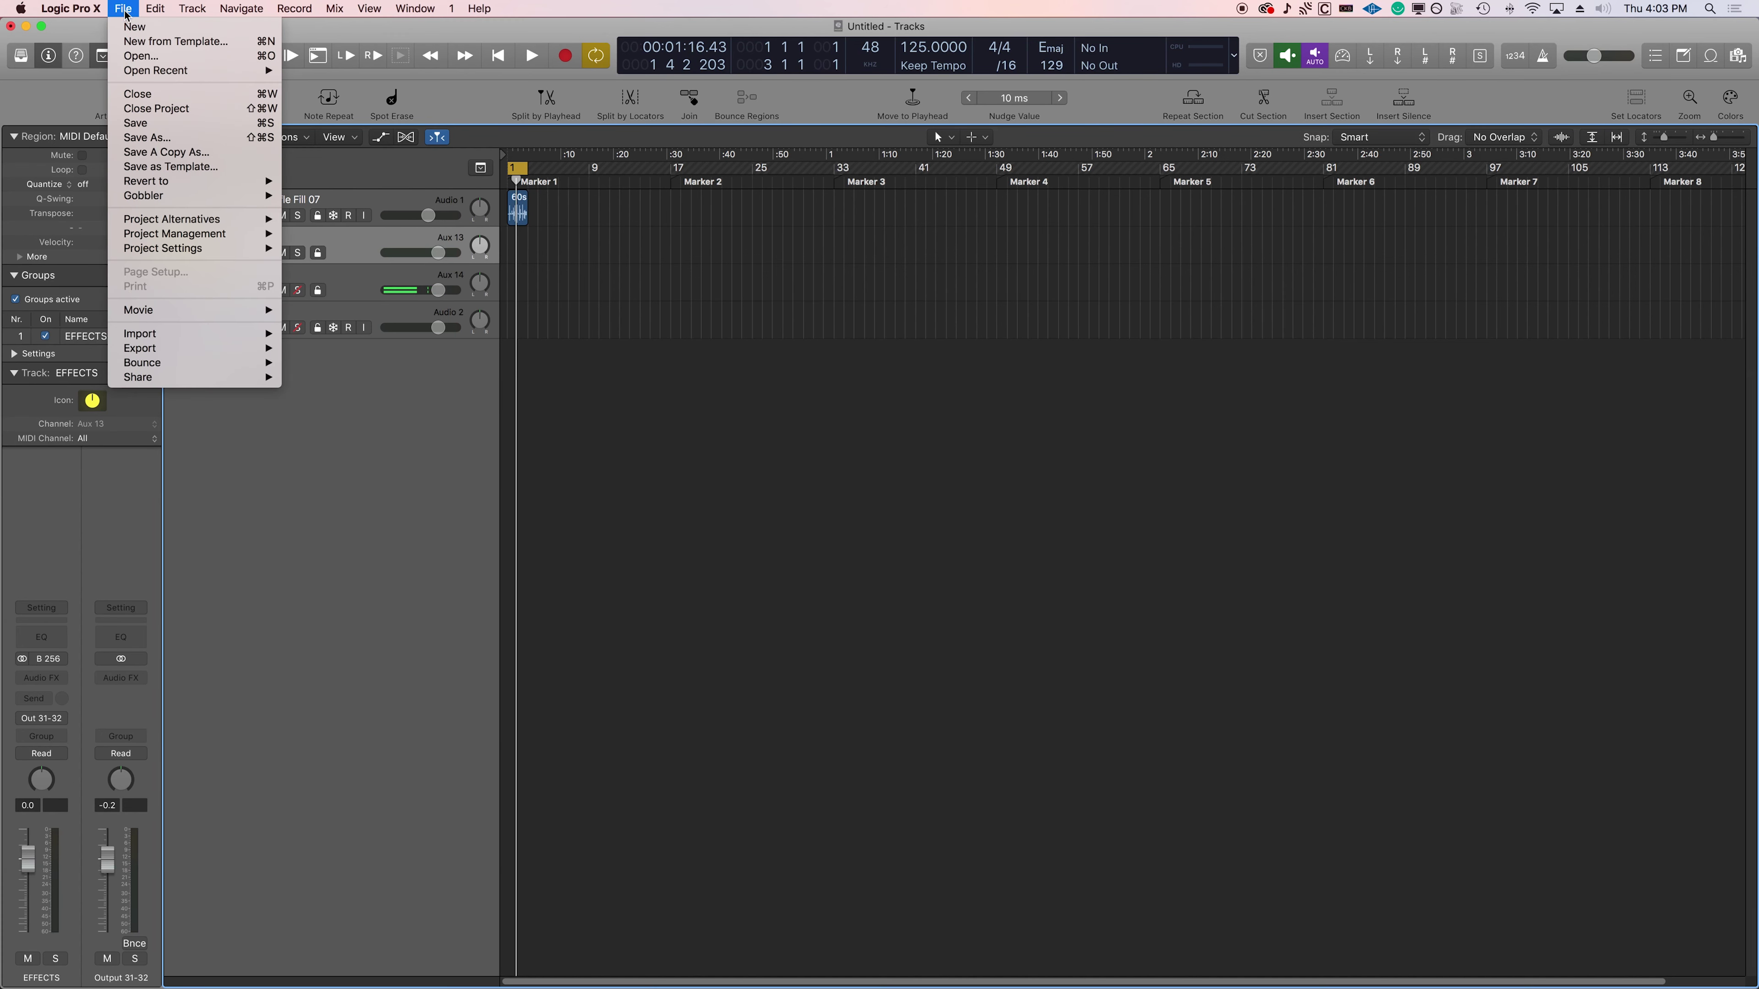
click(250, 173)
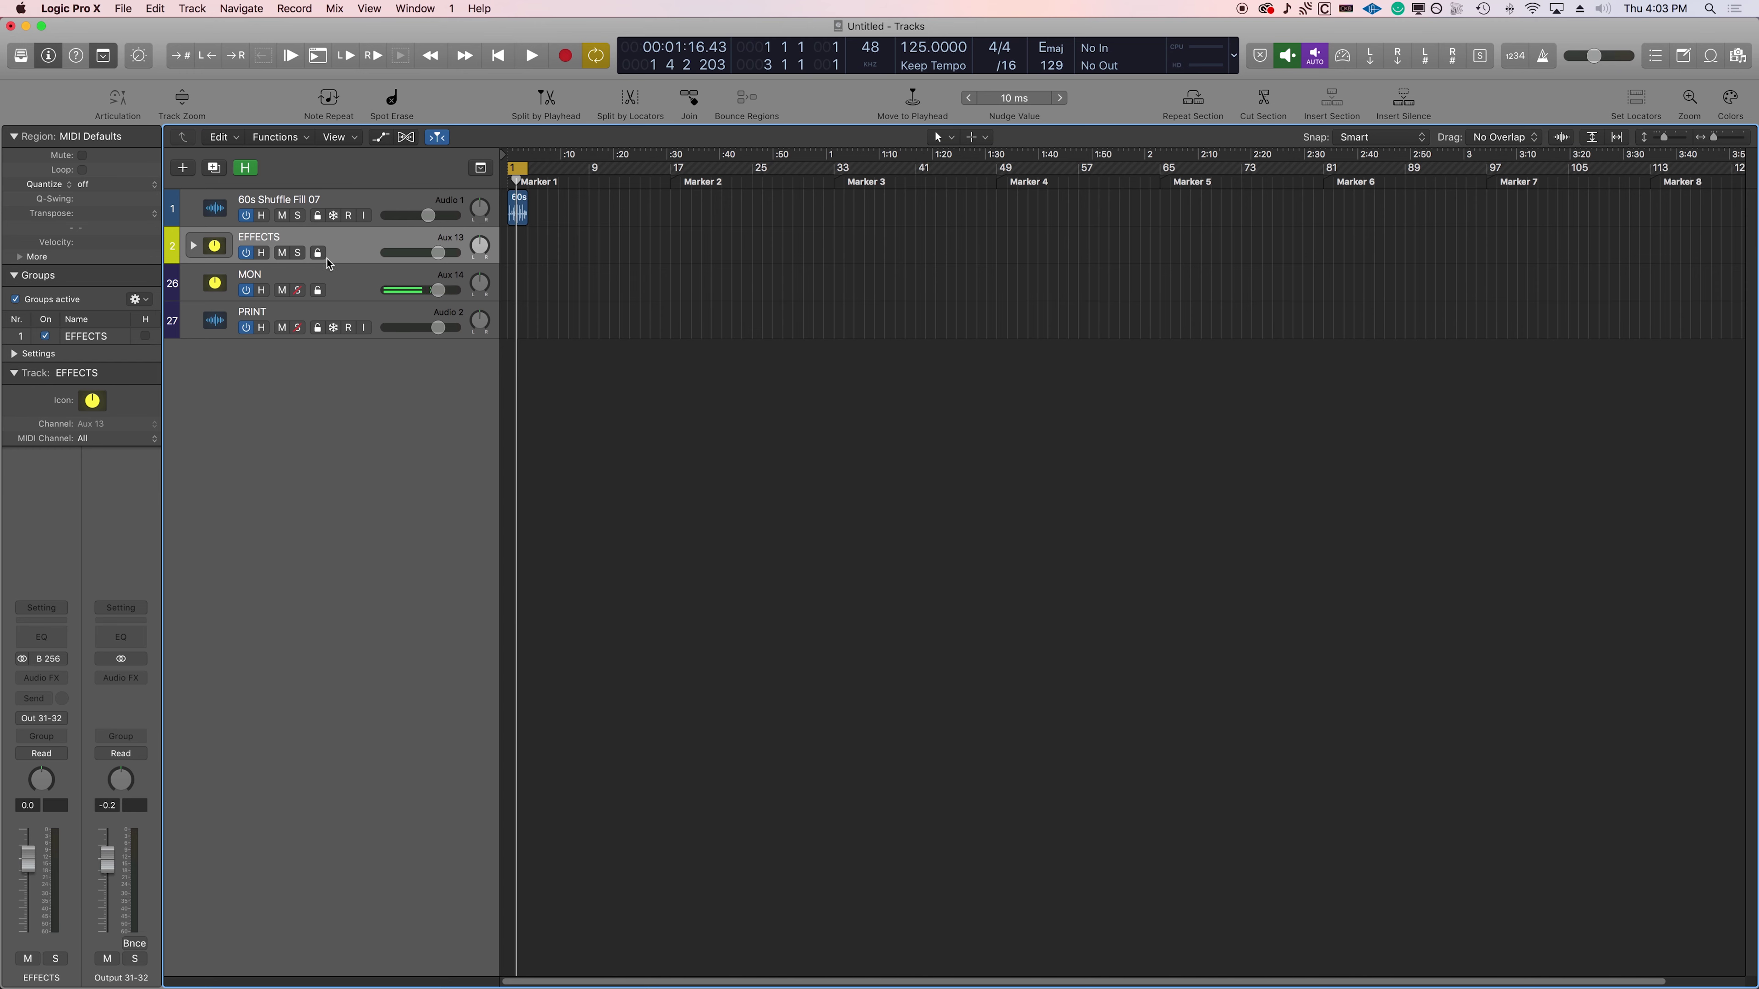
Expand the EFFECTS track stack and review its reverb tracks from 140 to Verbs
click(195, 246)
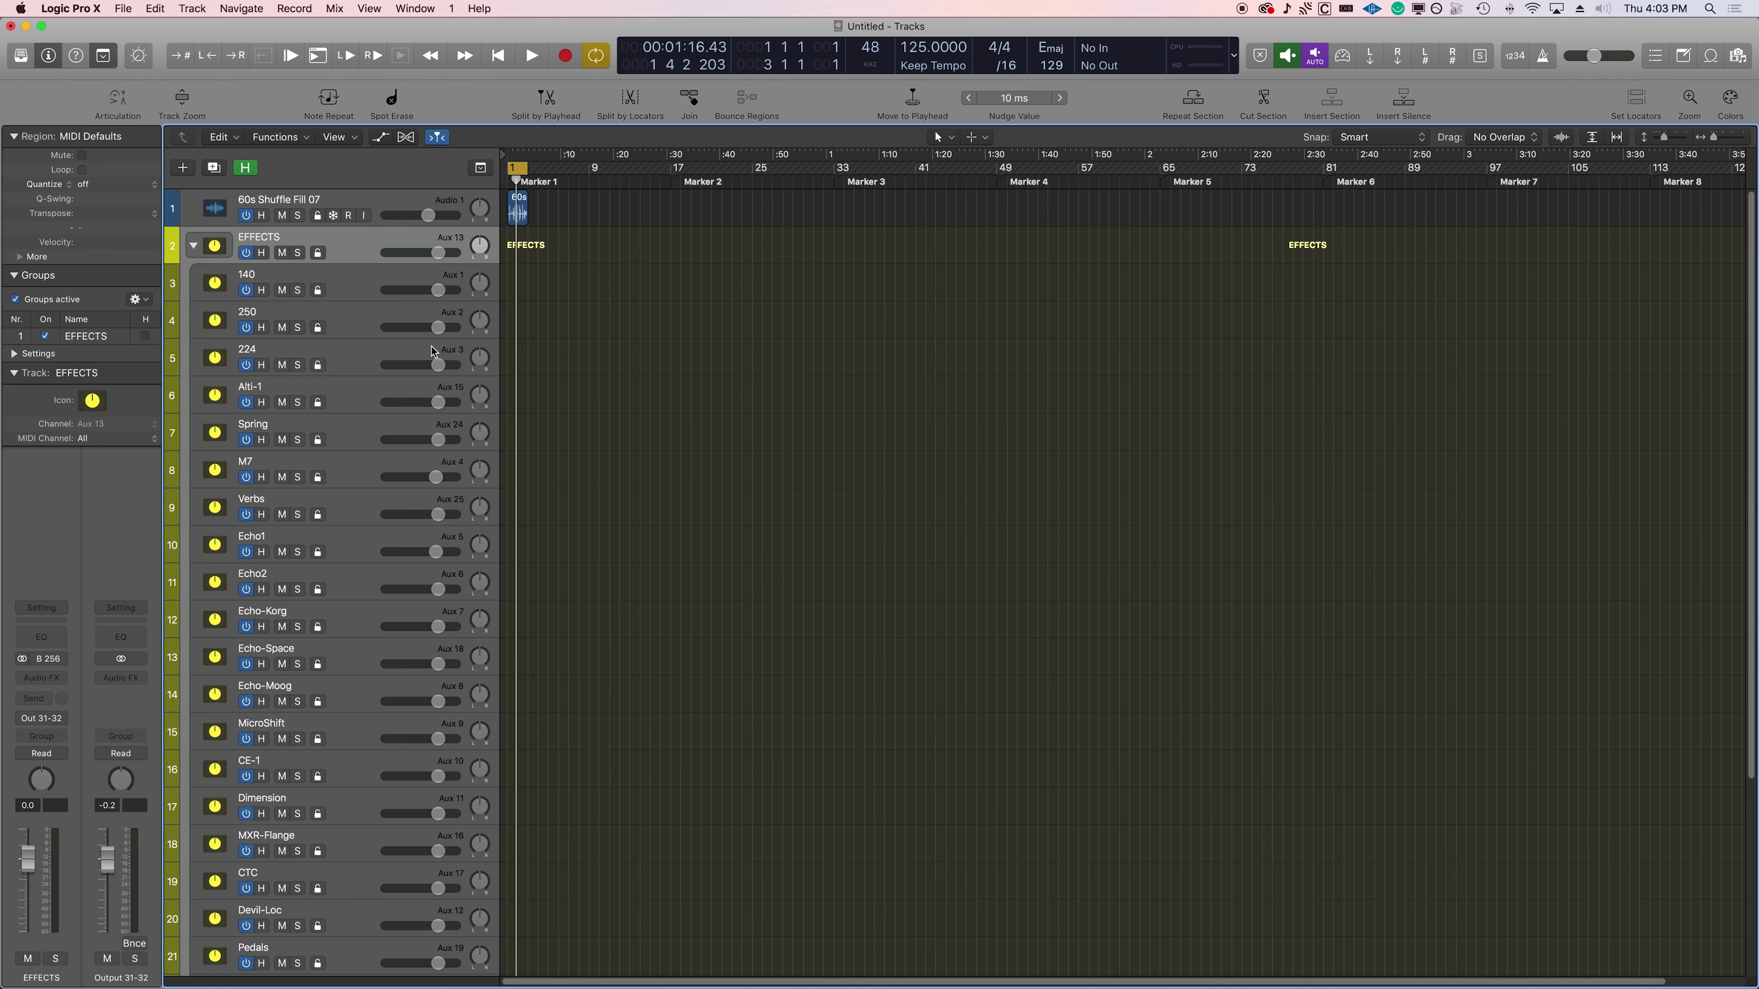
click(352, 278)
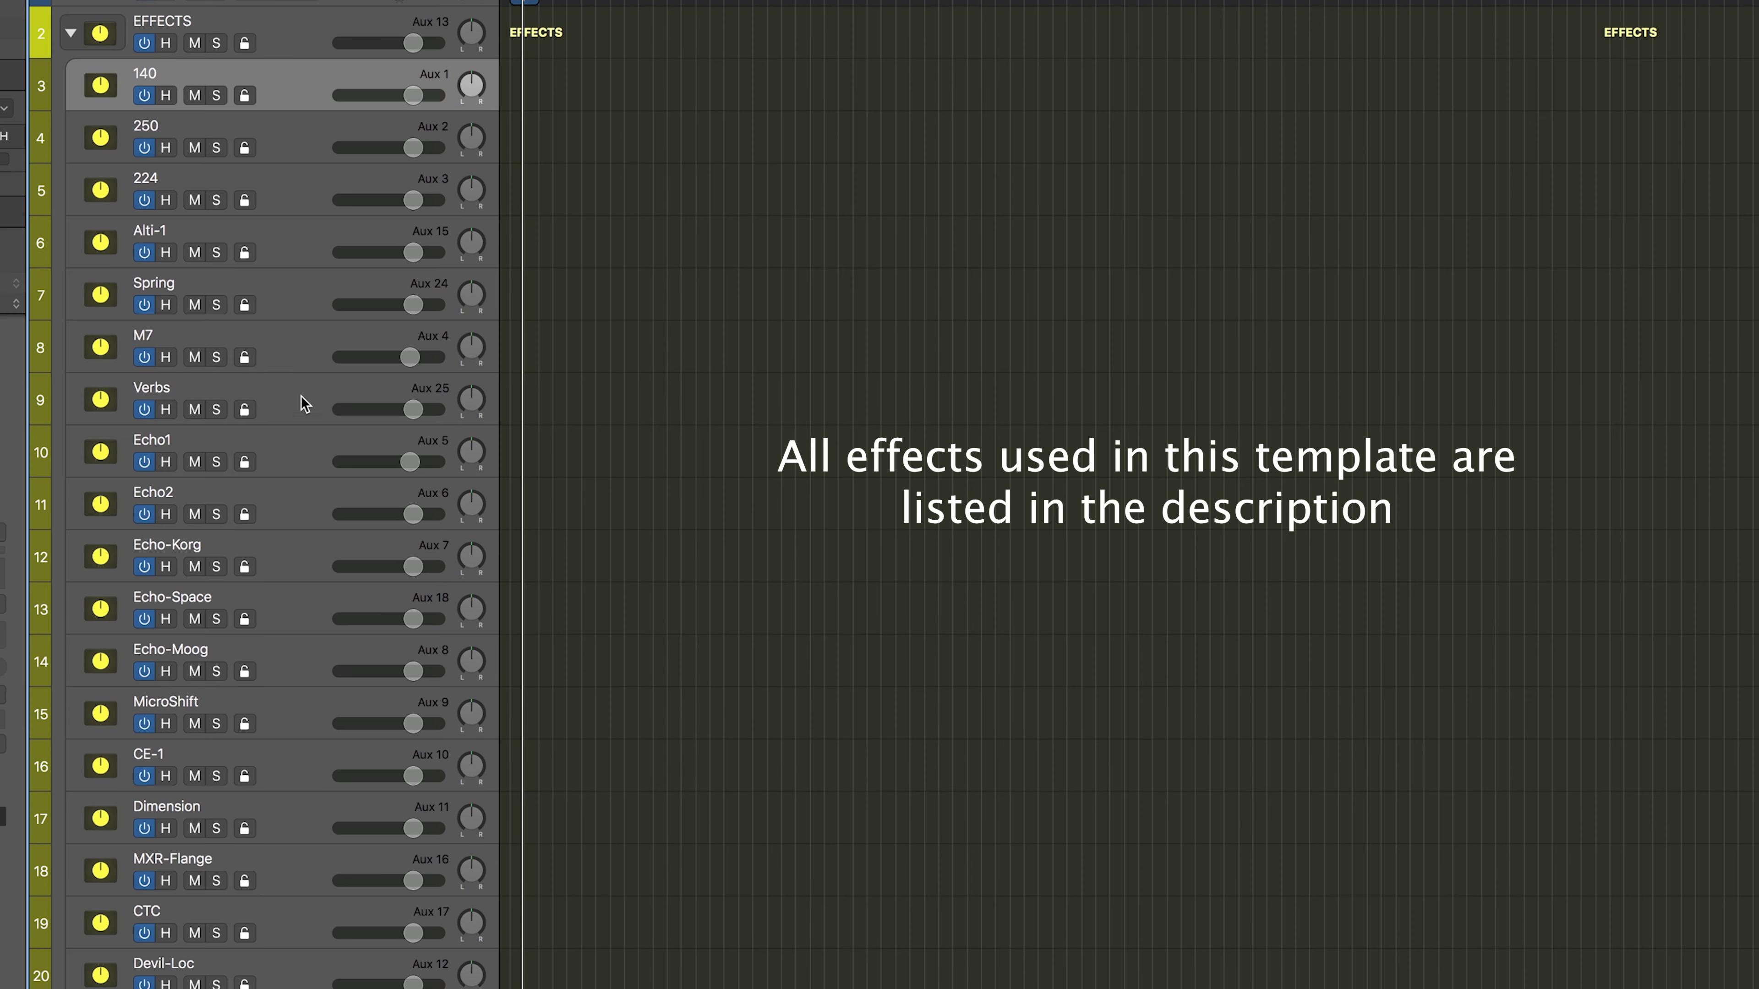
shift+click(359, 505)
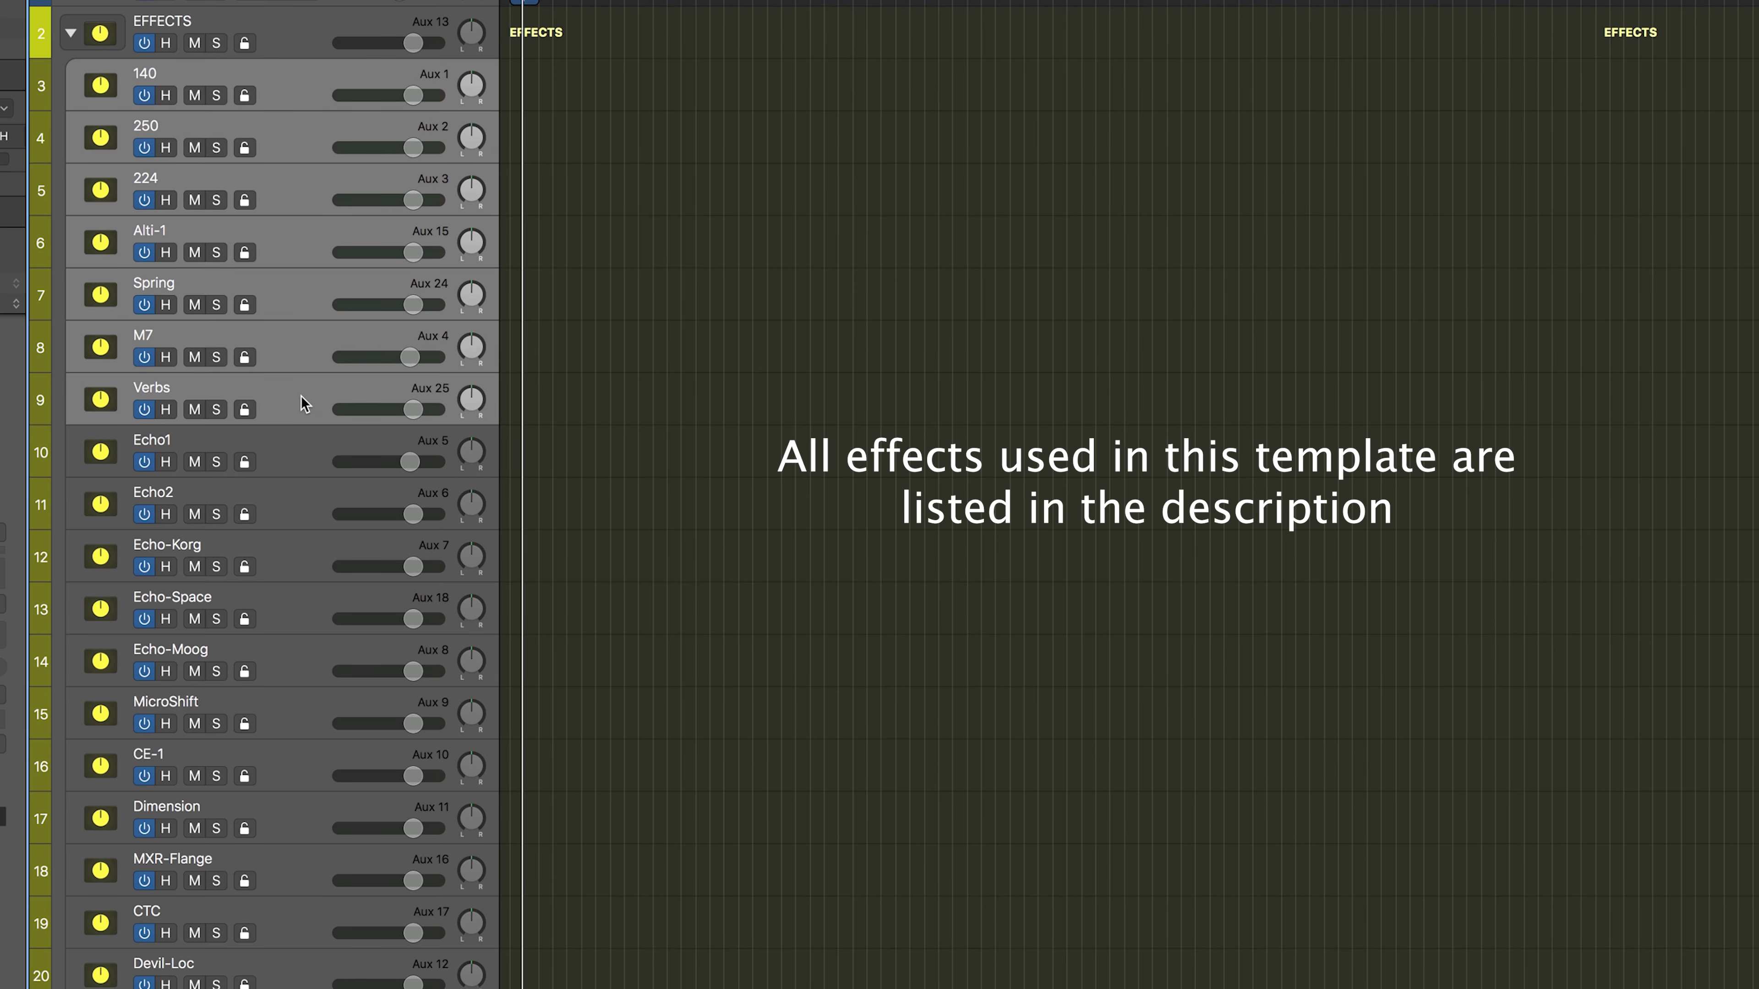
click(282, 87)
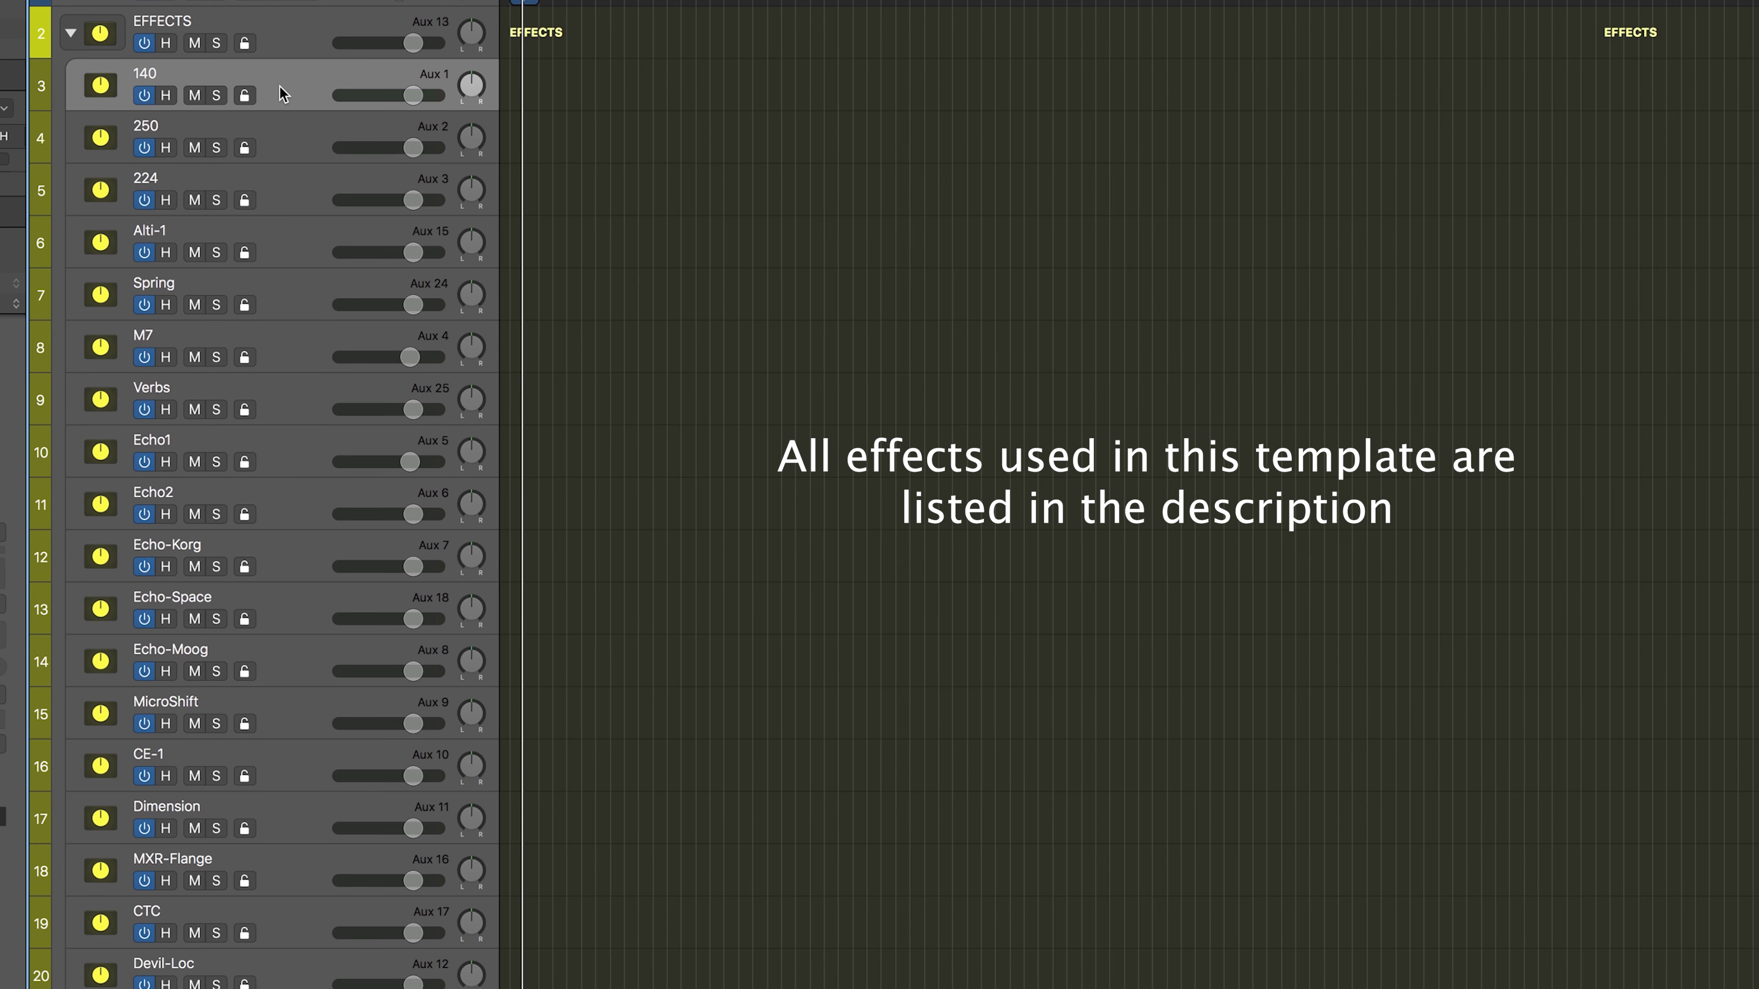
click(284, 150)
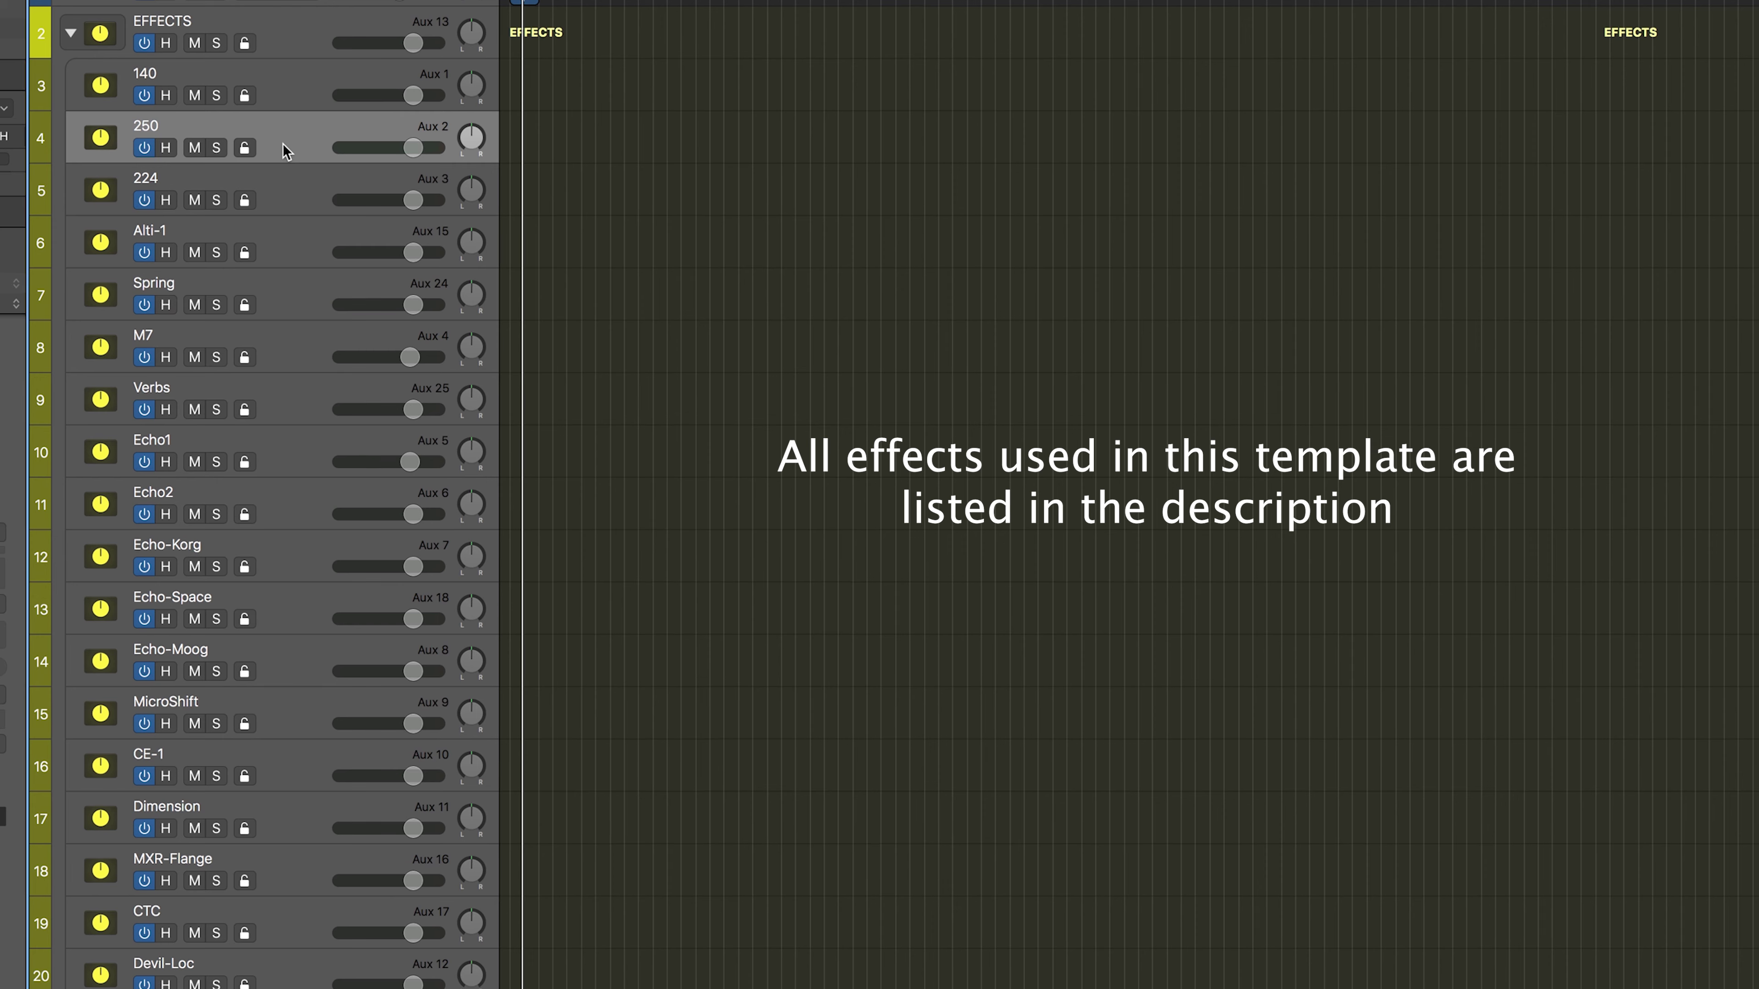
click(285, 247)
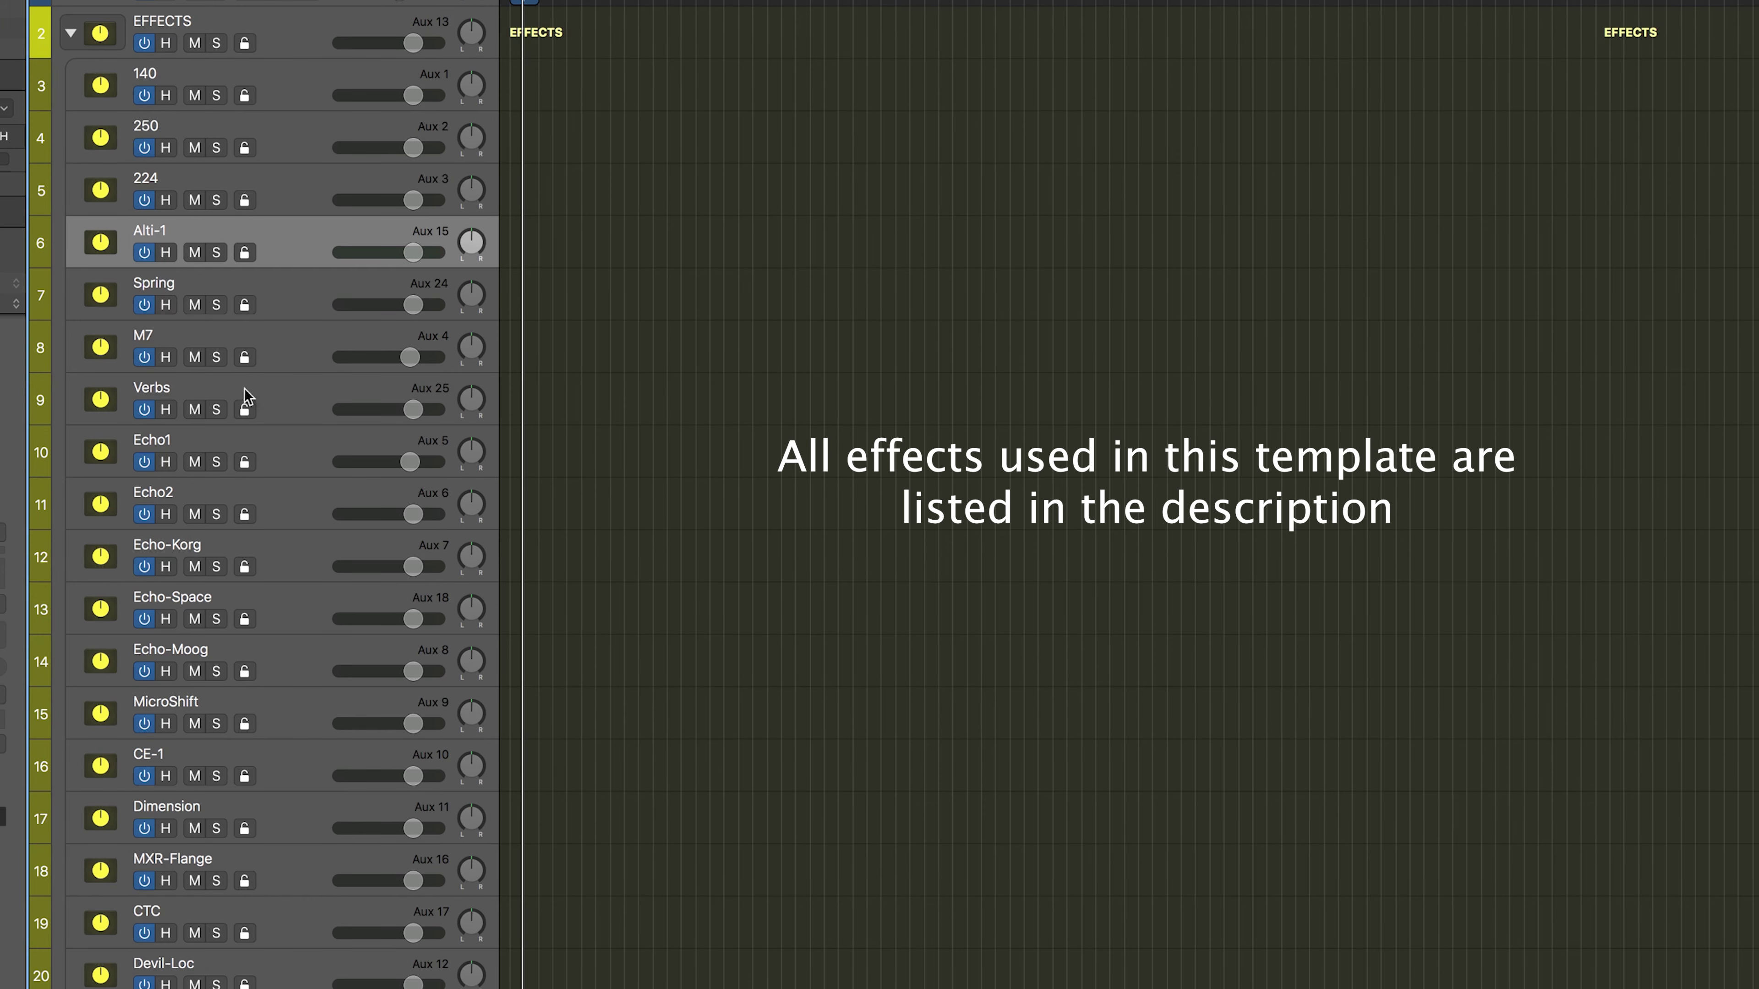
Review the echo tracks in the EFFECTS stack and the modulation tracks from MicroShift to MXR-Flange
click(278, 454)
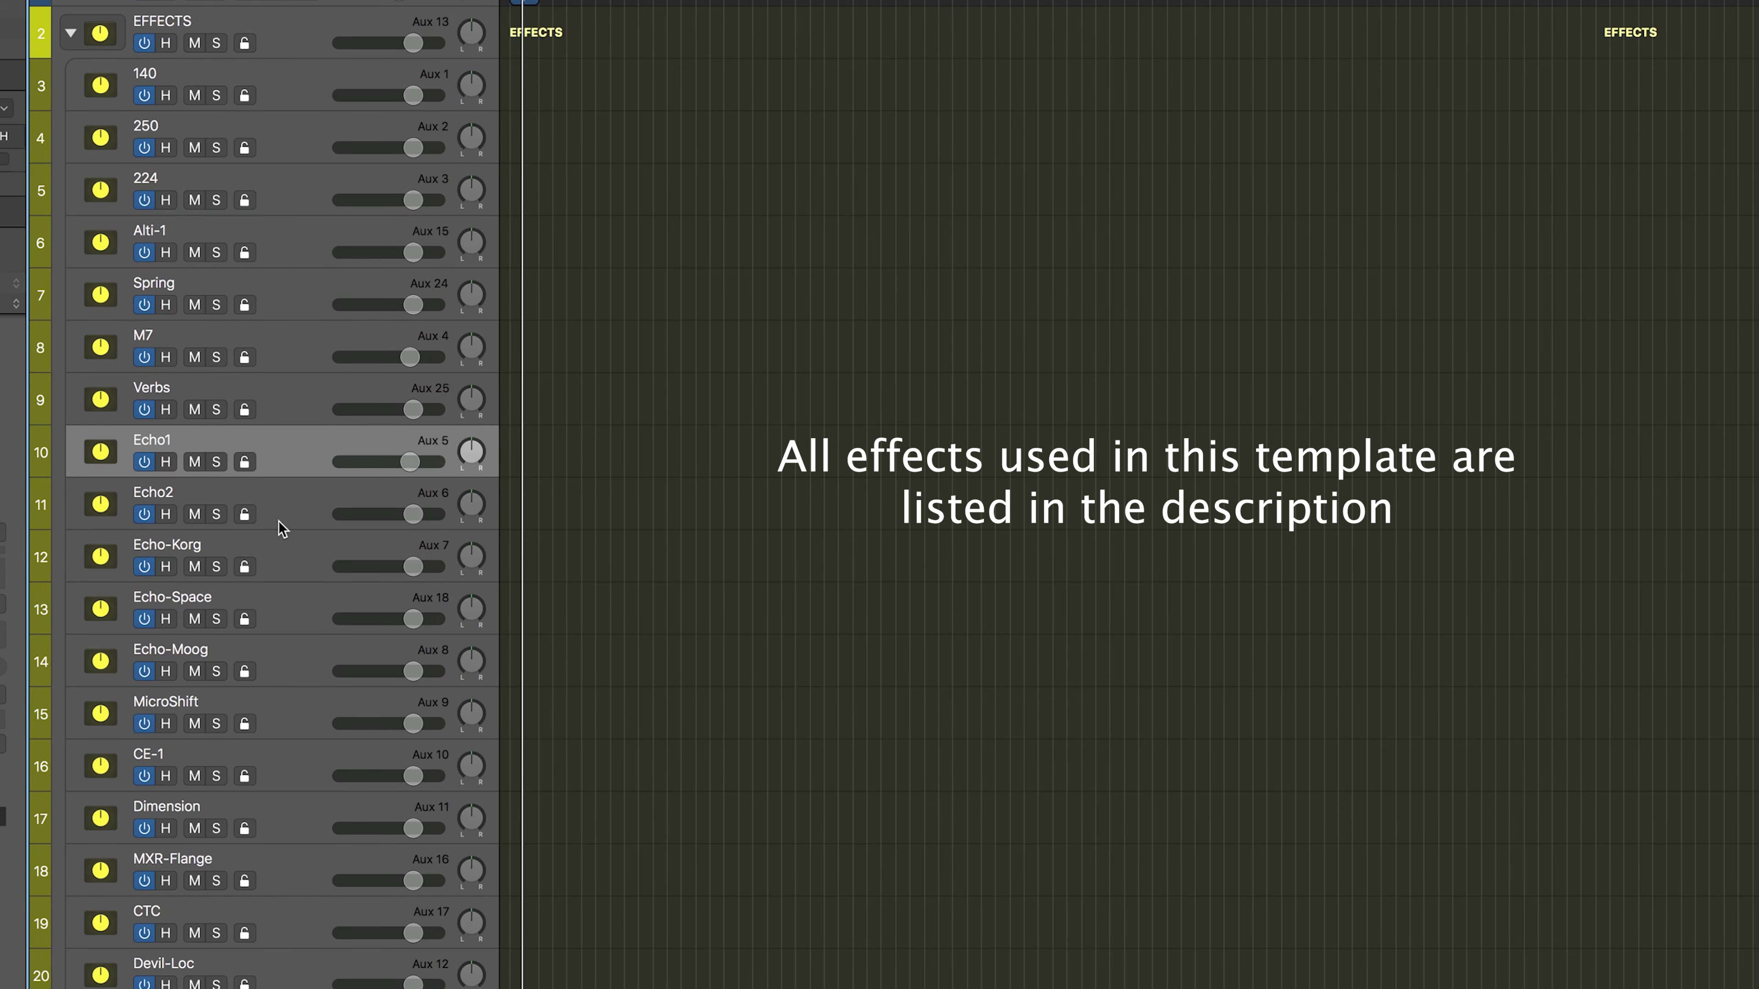
click(280, 533)
scroll(265, 727, down, 2)
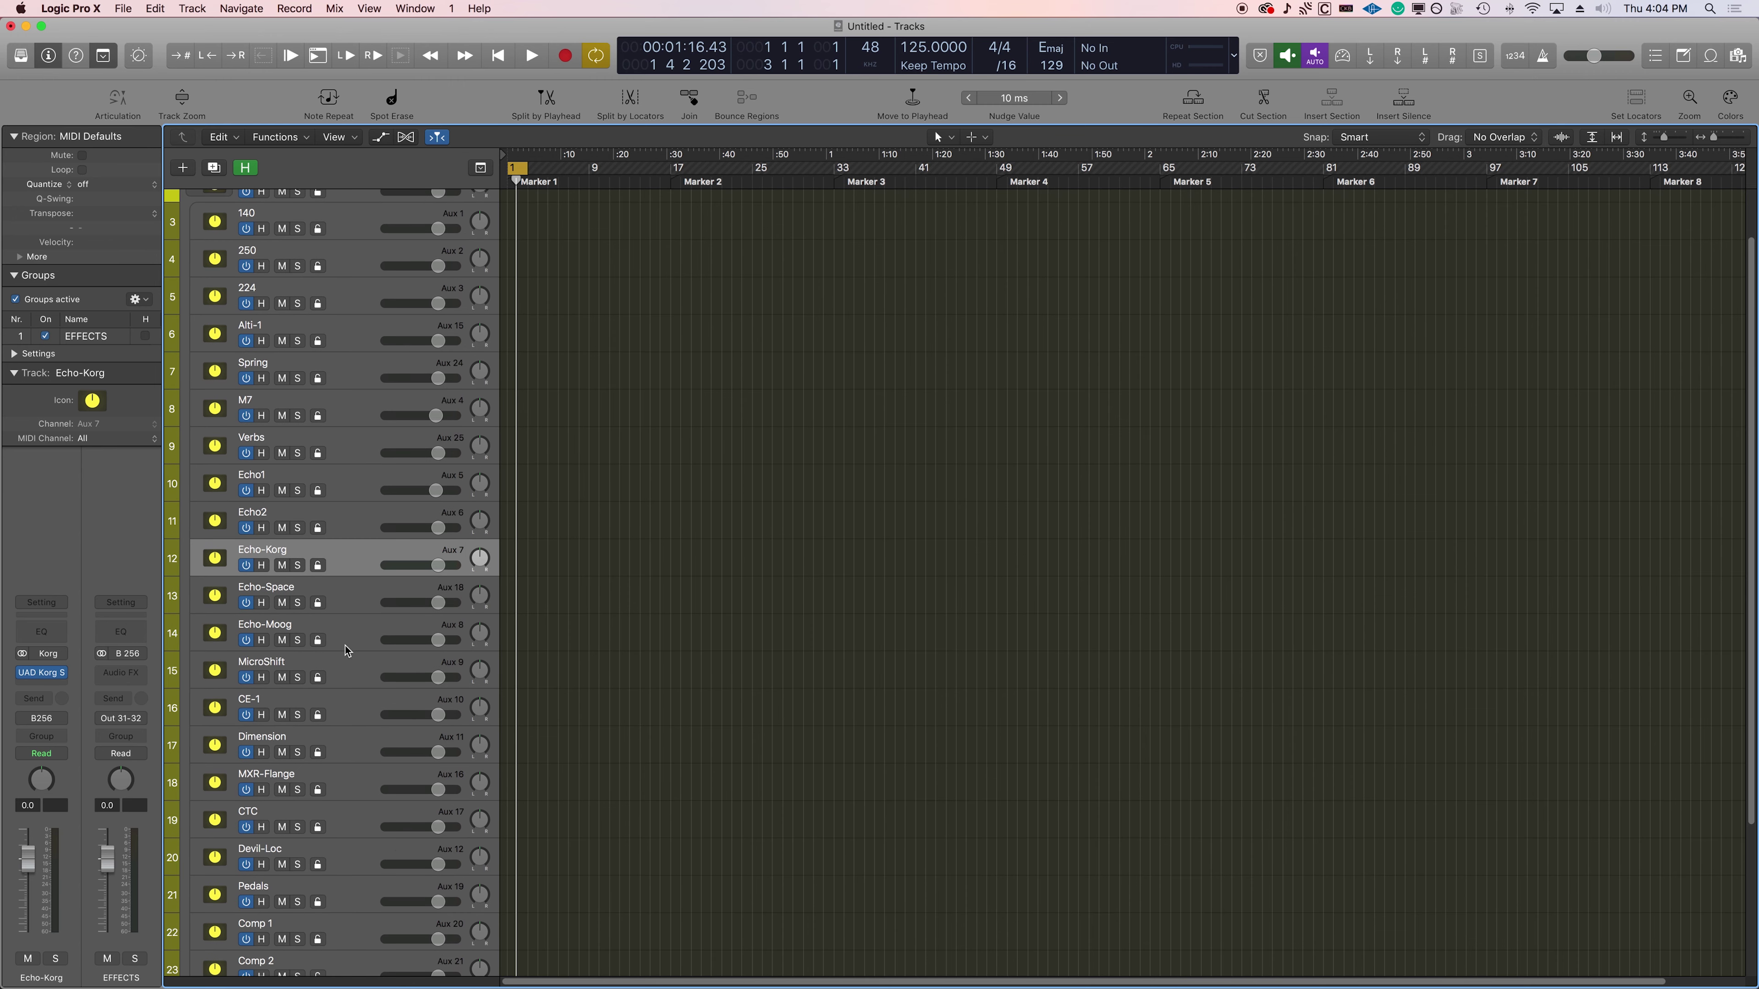
click(353, 670)
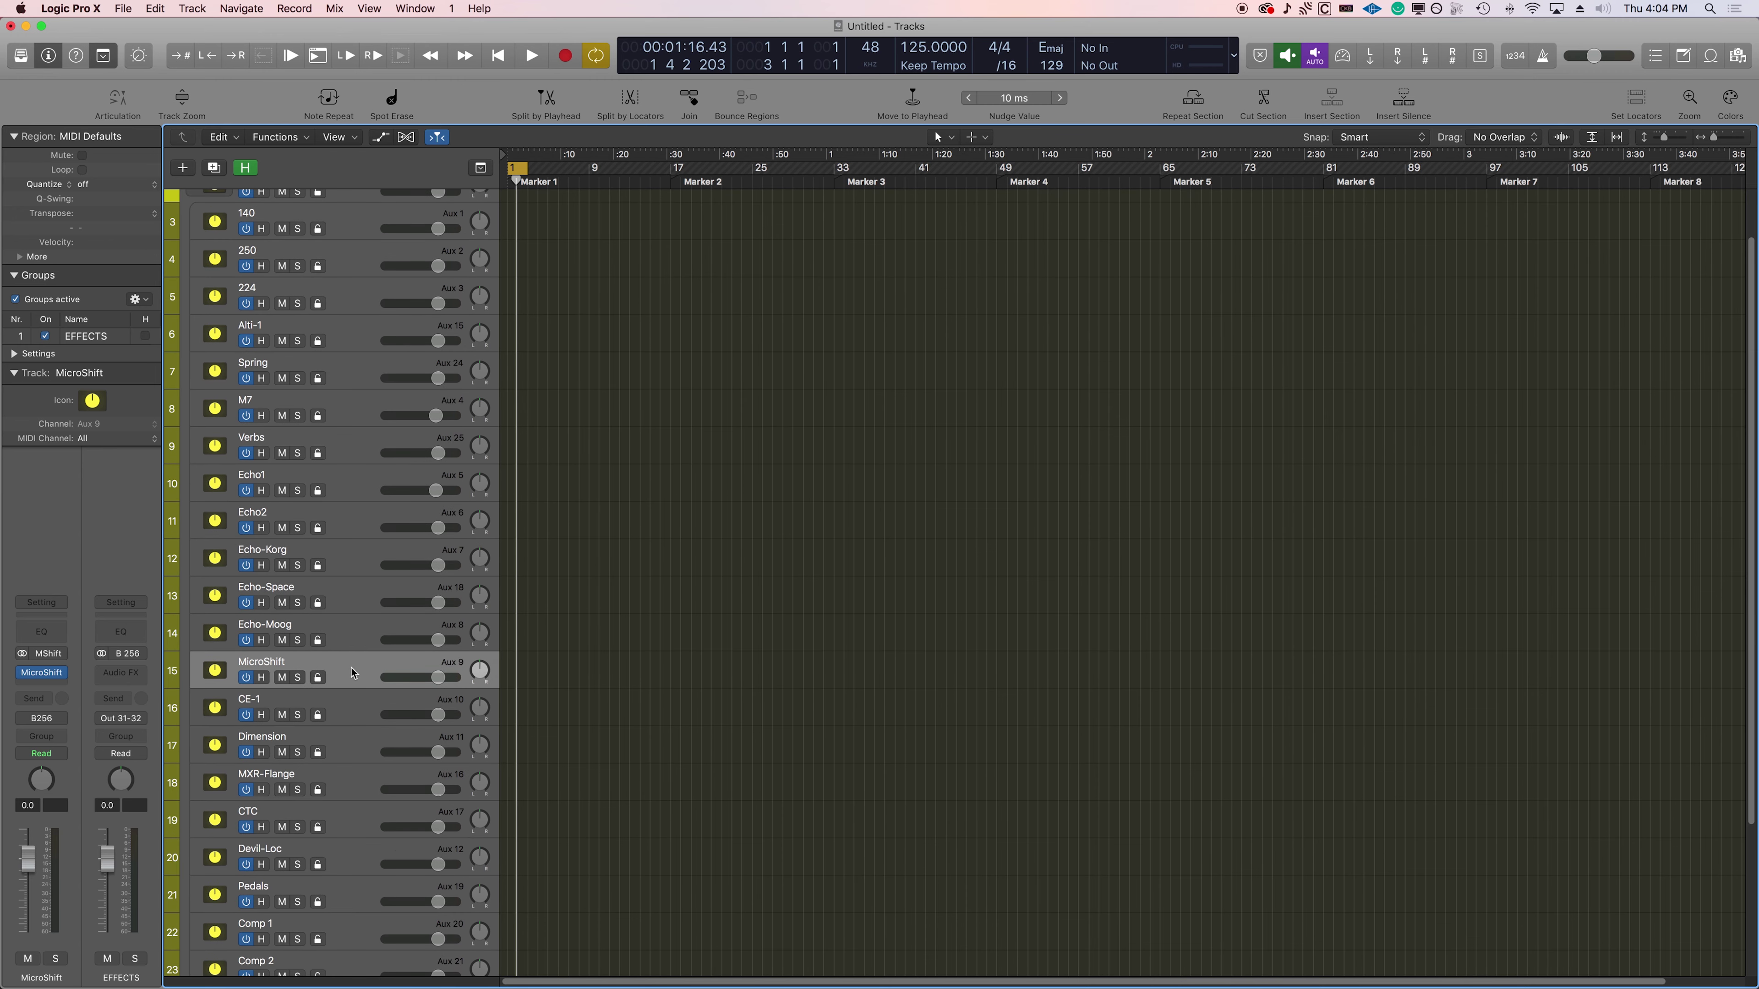
shift+click(363, 791)
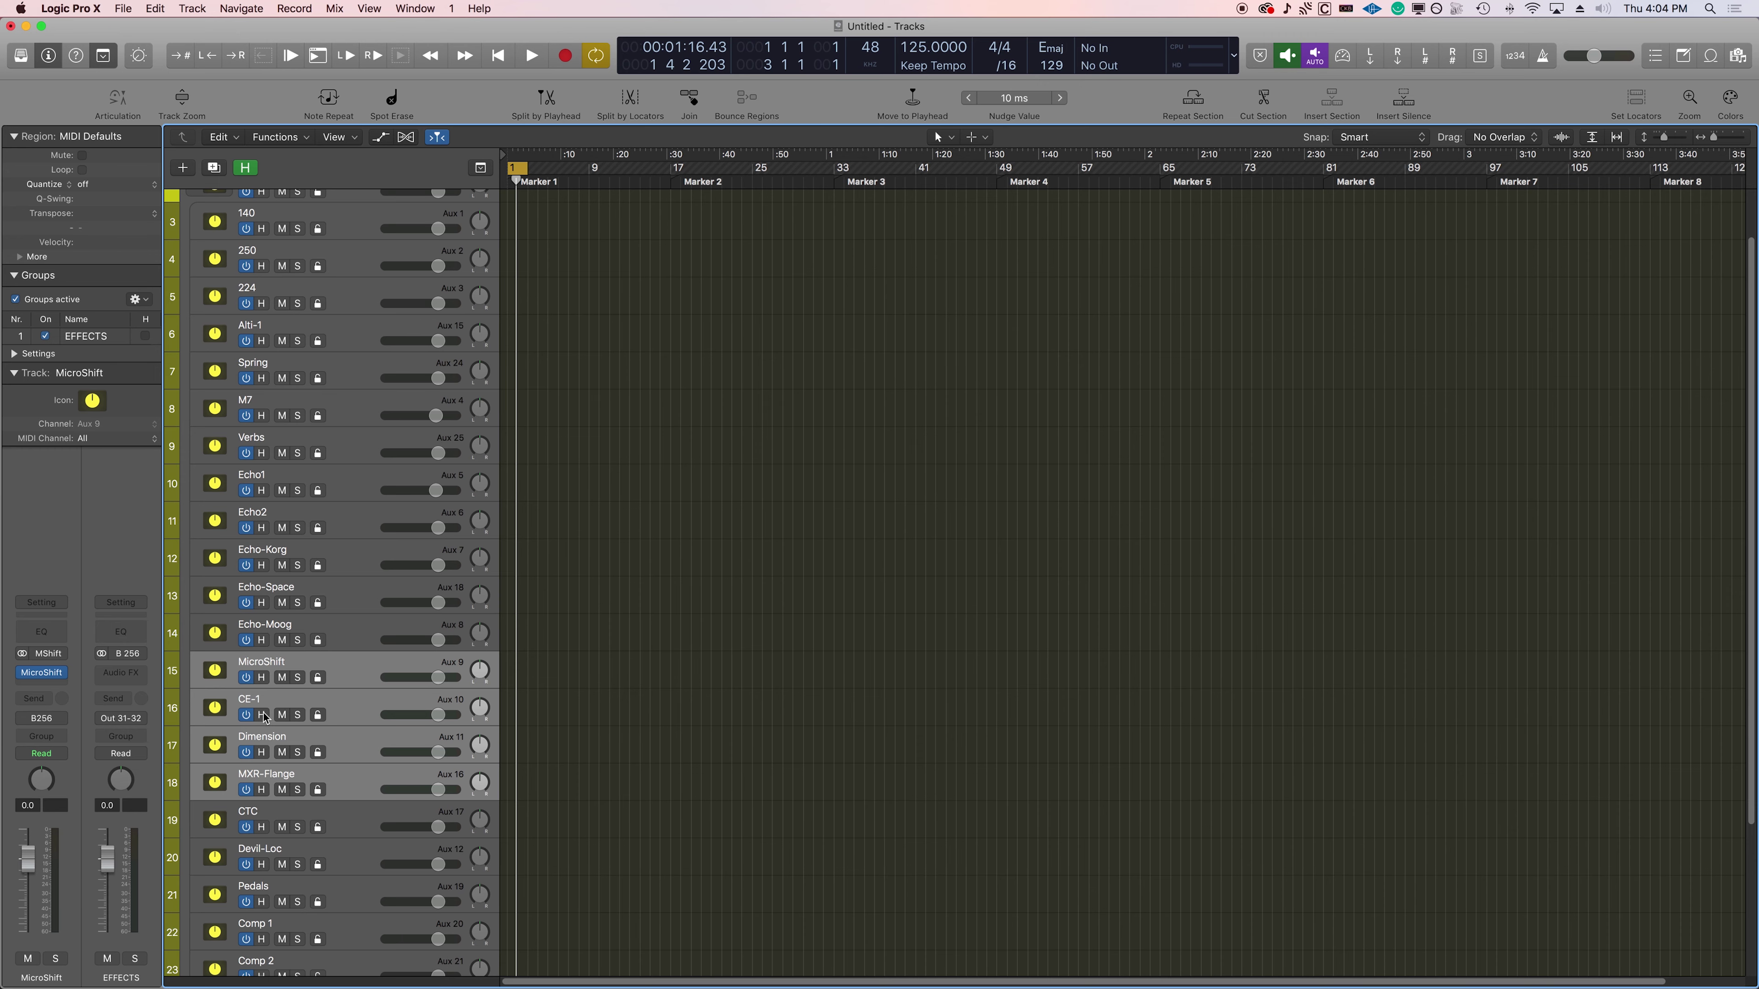
View the Devil-Loc track's plug-in window and close it, and select the Pedals track for review
click(342, 848)
scroll(360, 796, down, 5)
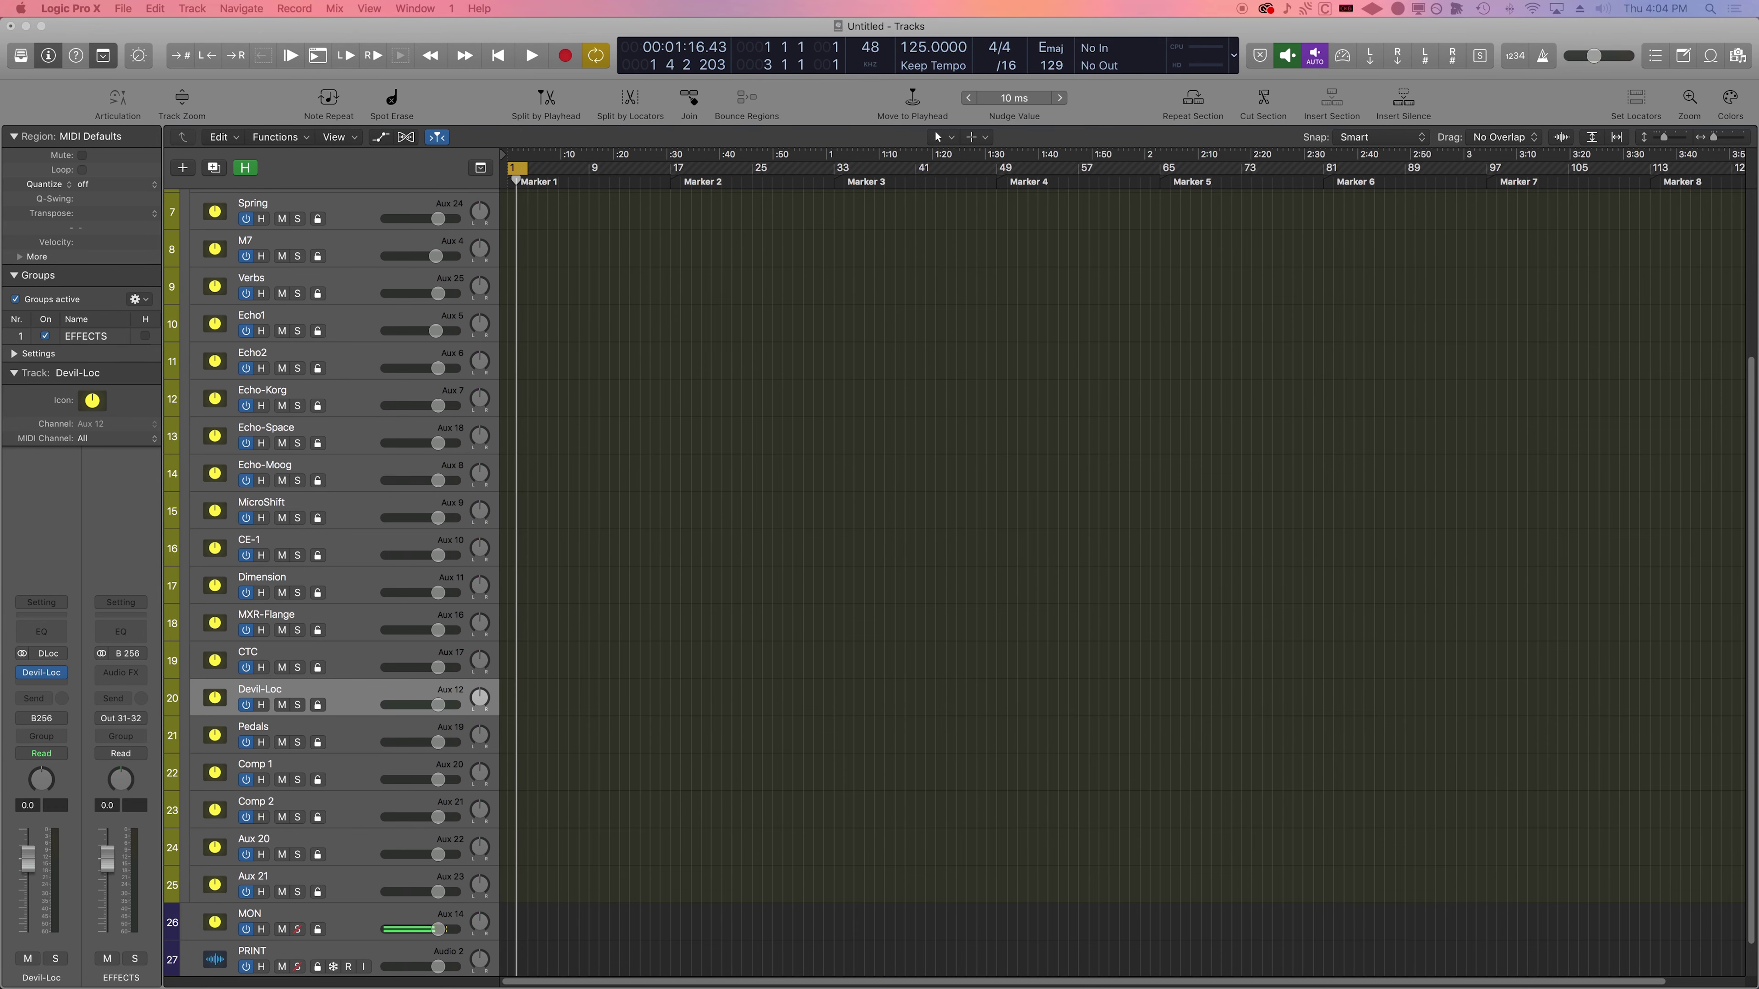
drag(707, 987, 927, 430)
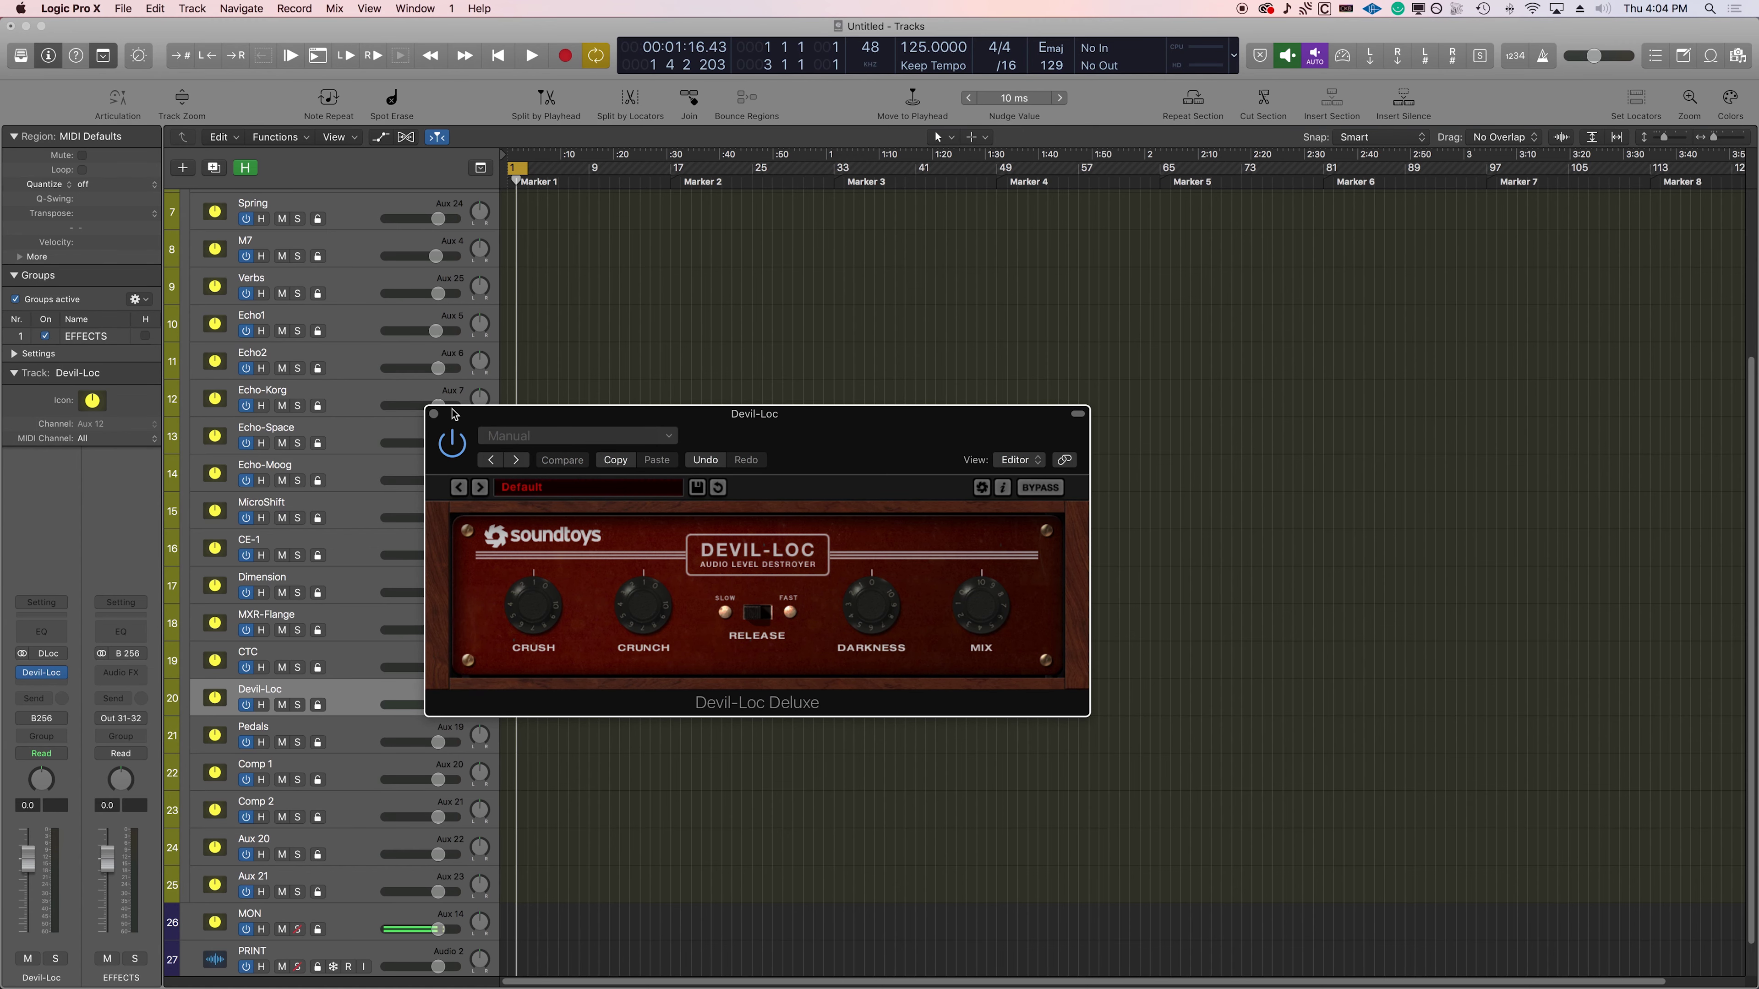
click(435, 414)
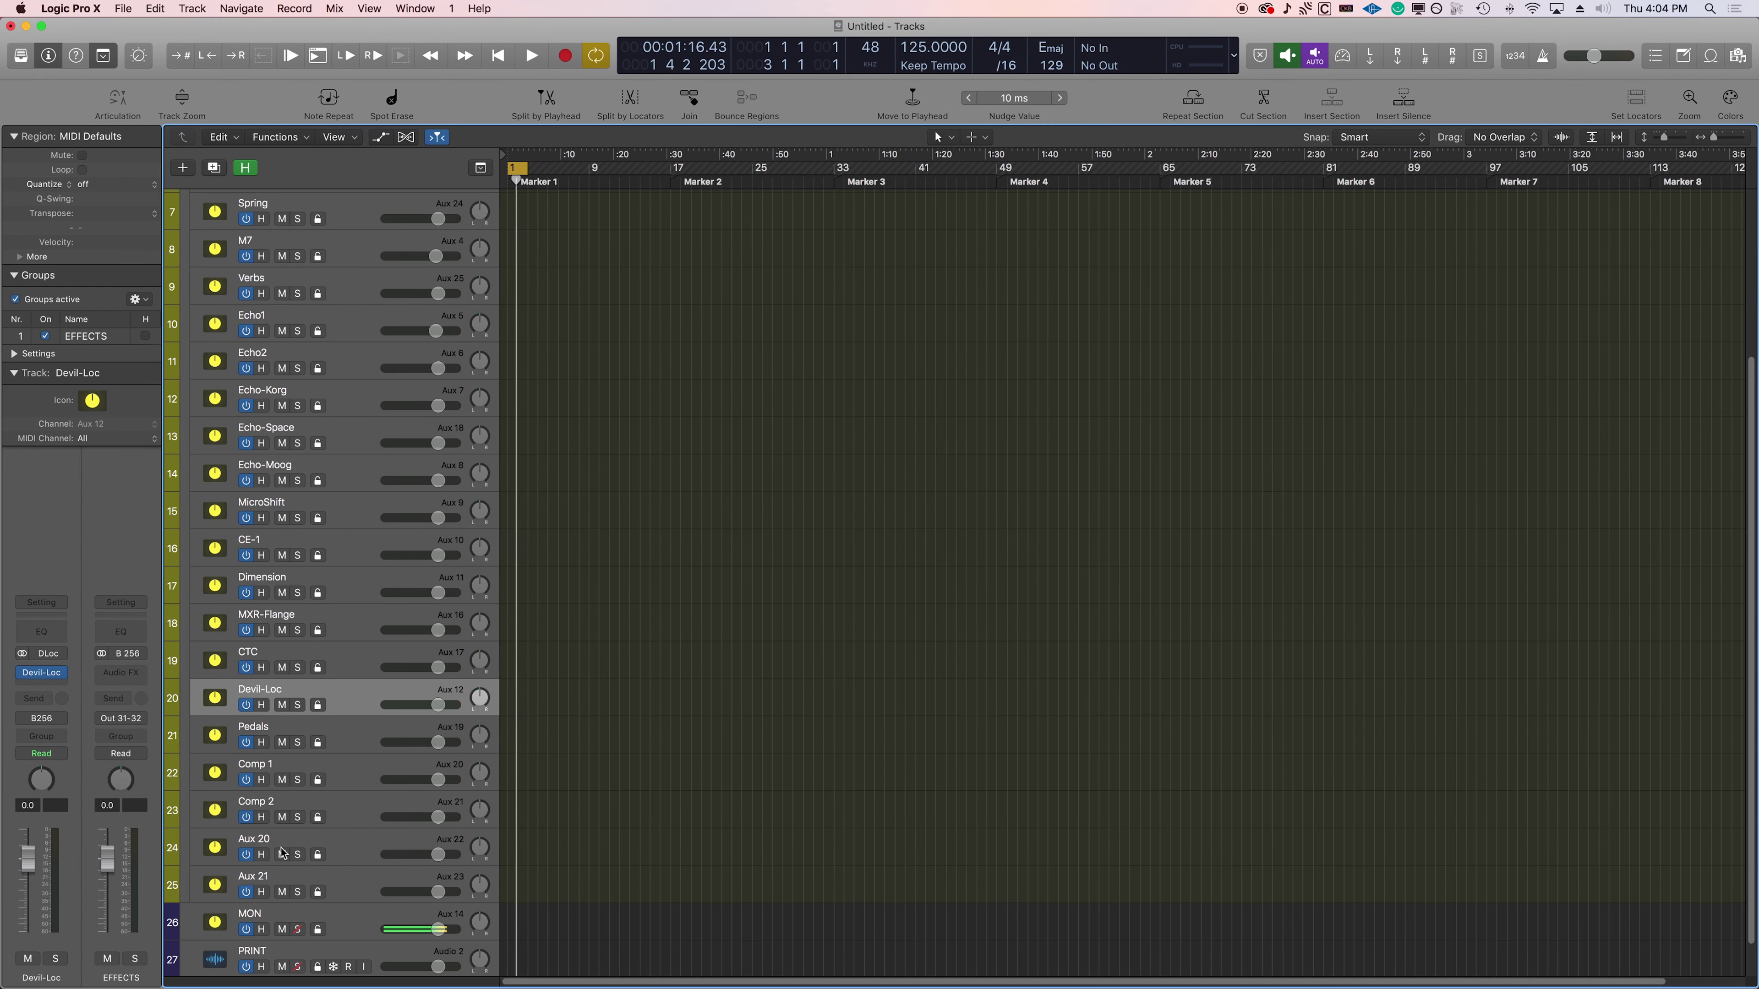
click(359, 738)
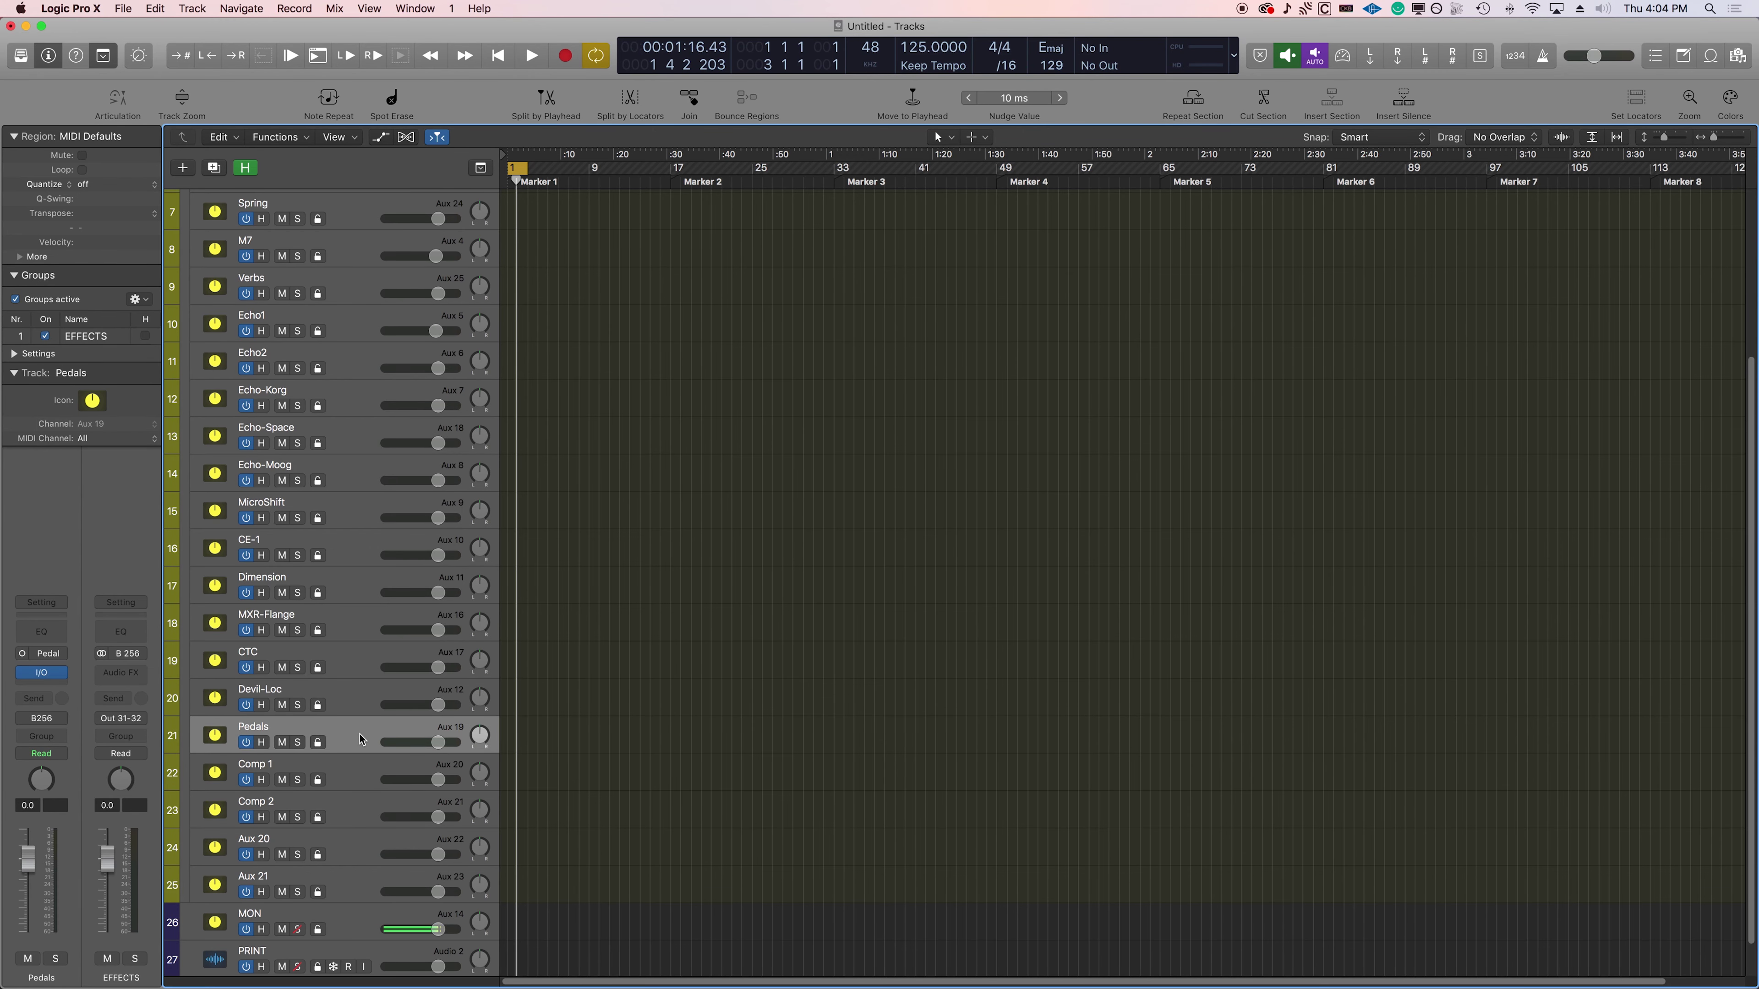
scroll(192, 267, up, 6)
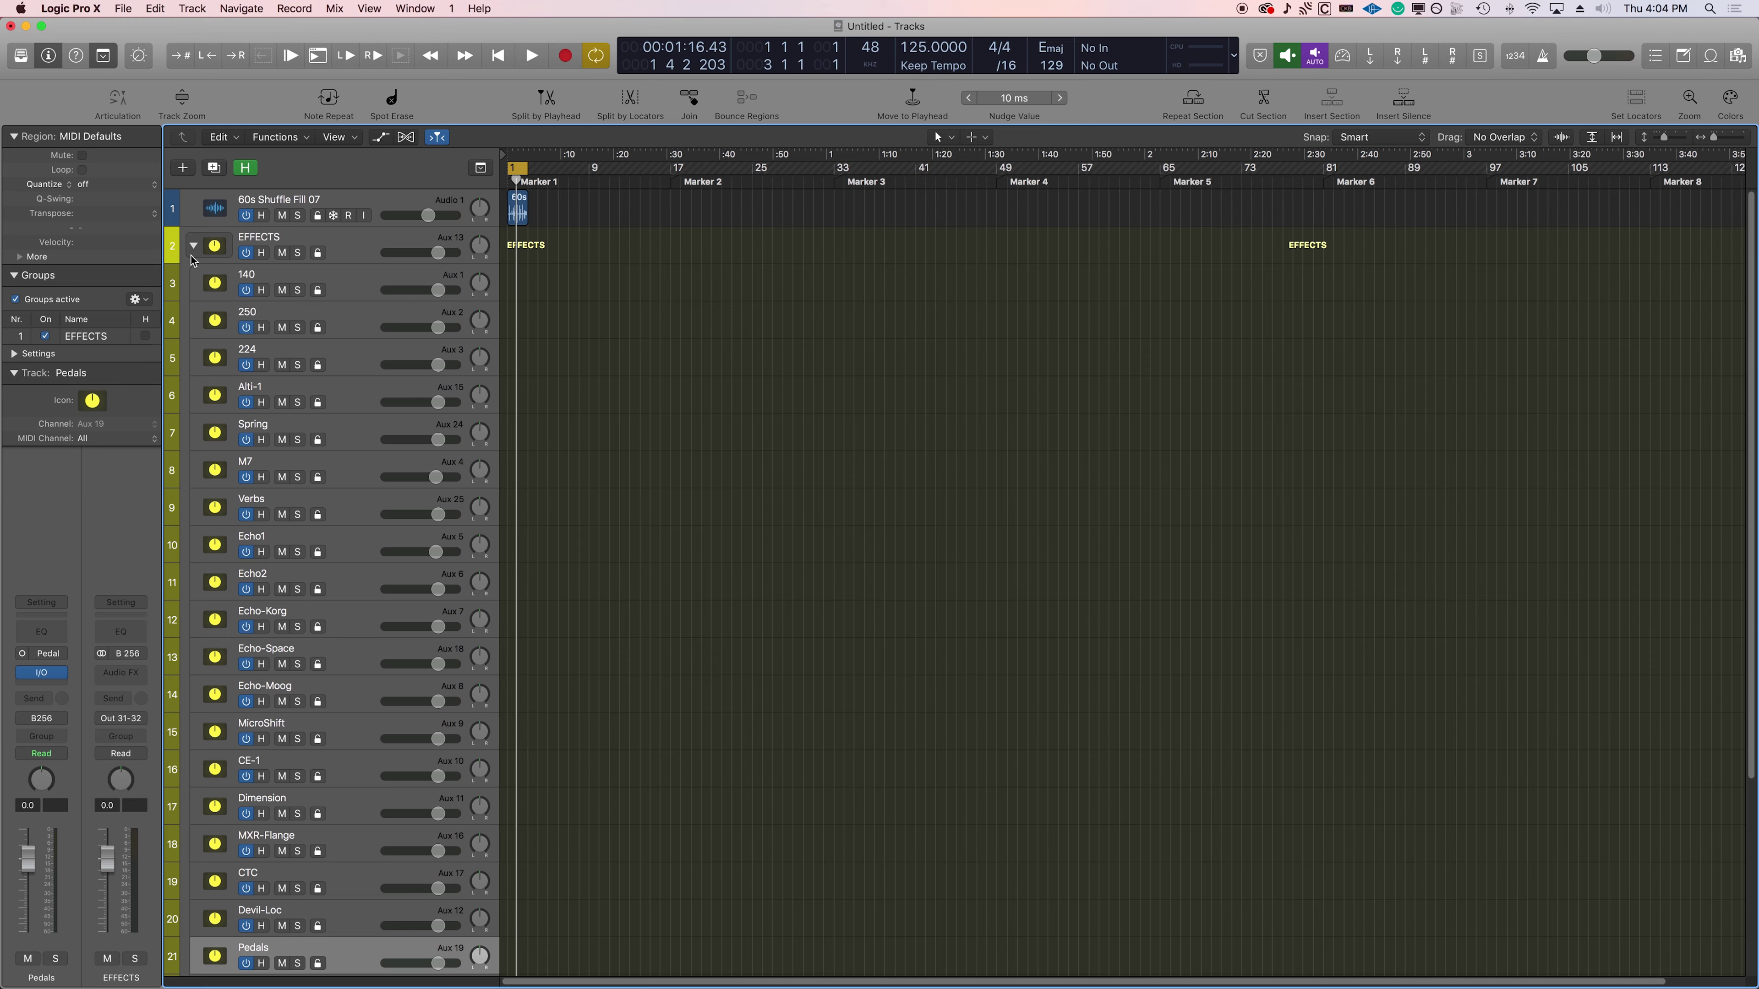
Look over the whole EFFECTS stack down to its last auxiliary tracks and leave the stack collapsed
click(192, 251)
click(192, 251)
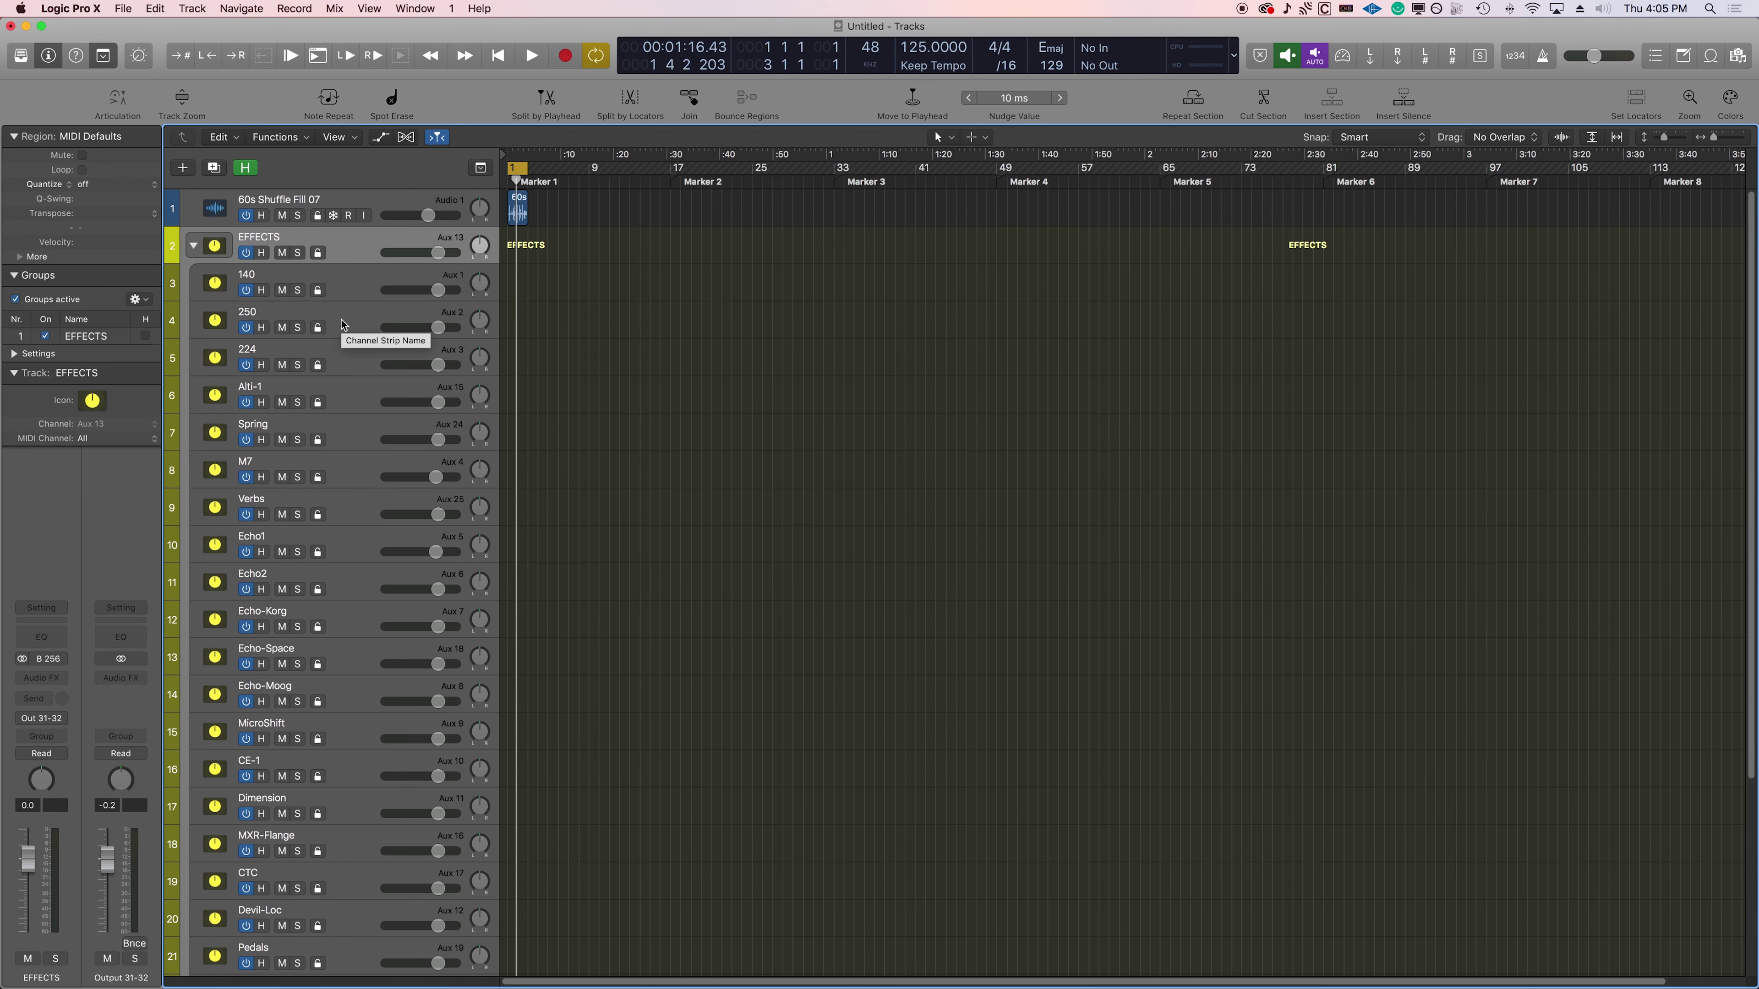
click(193, 248)
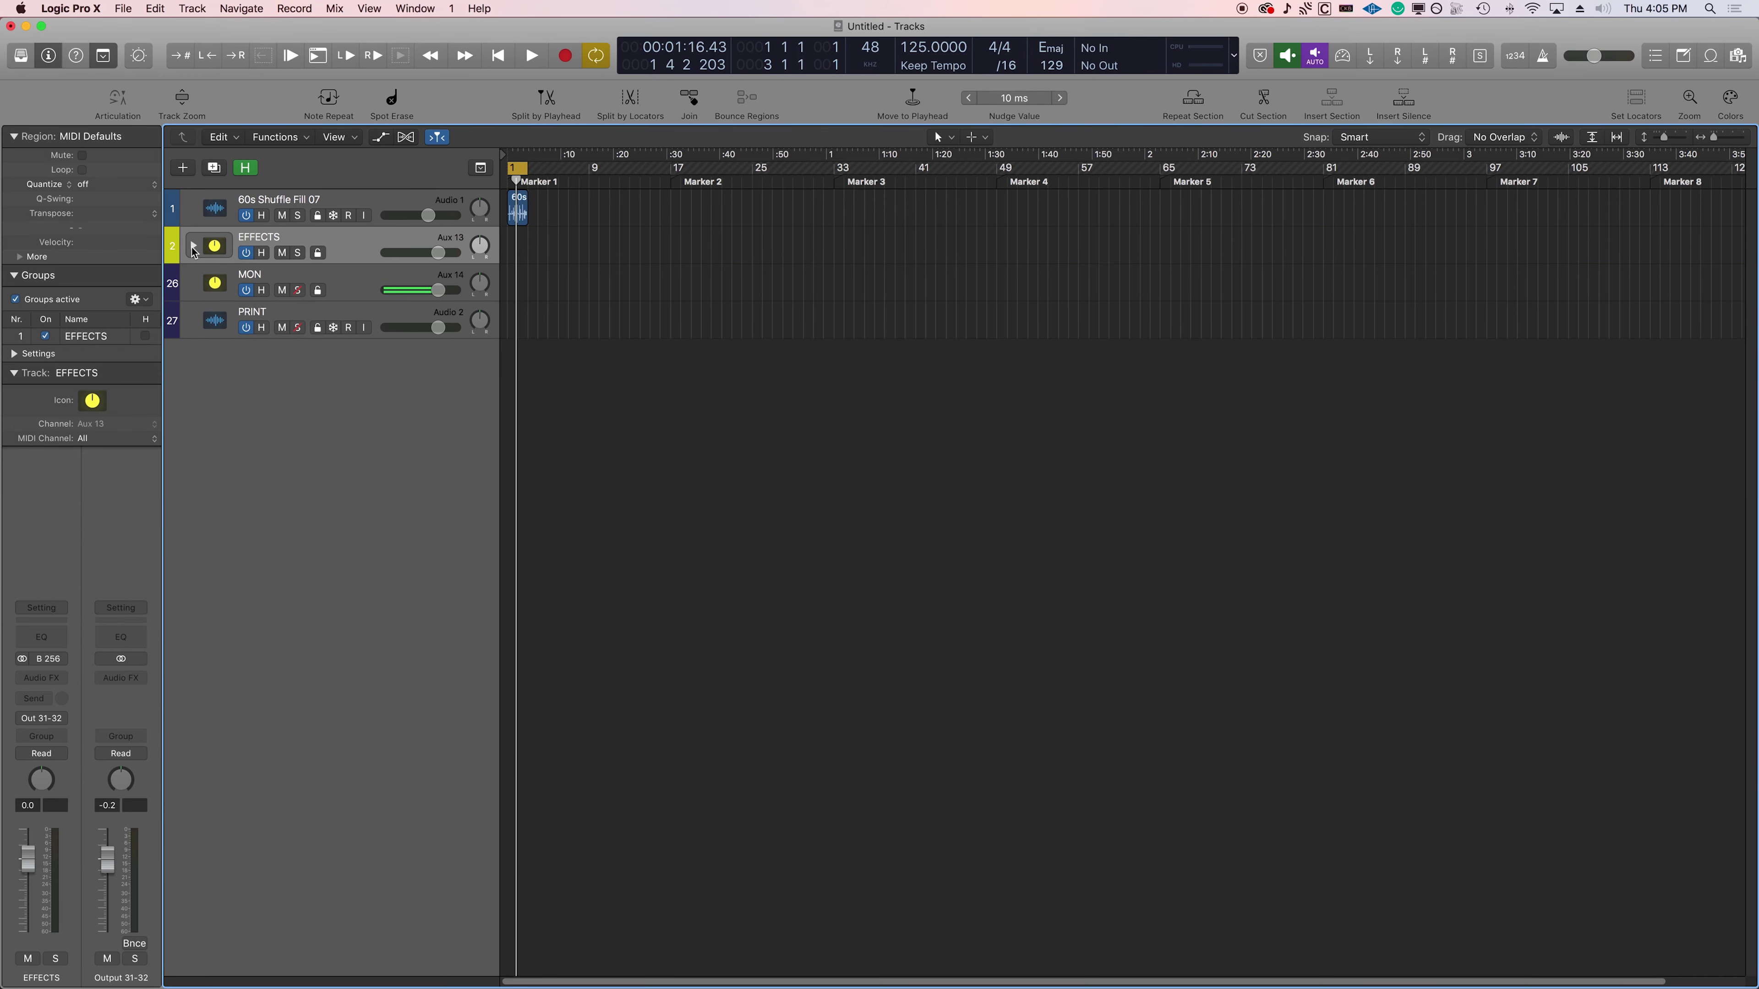
click(193, 246)
scroll(328, 746, down, 7)
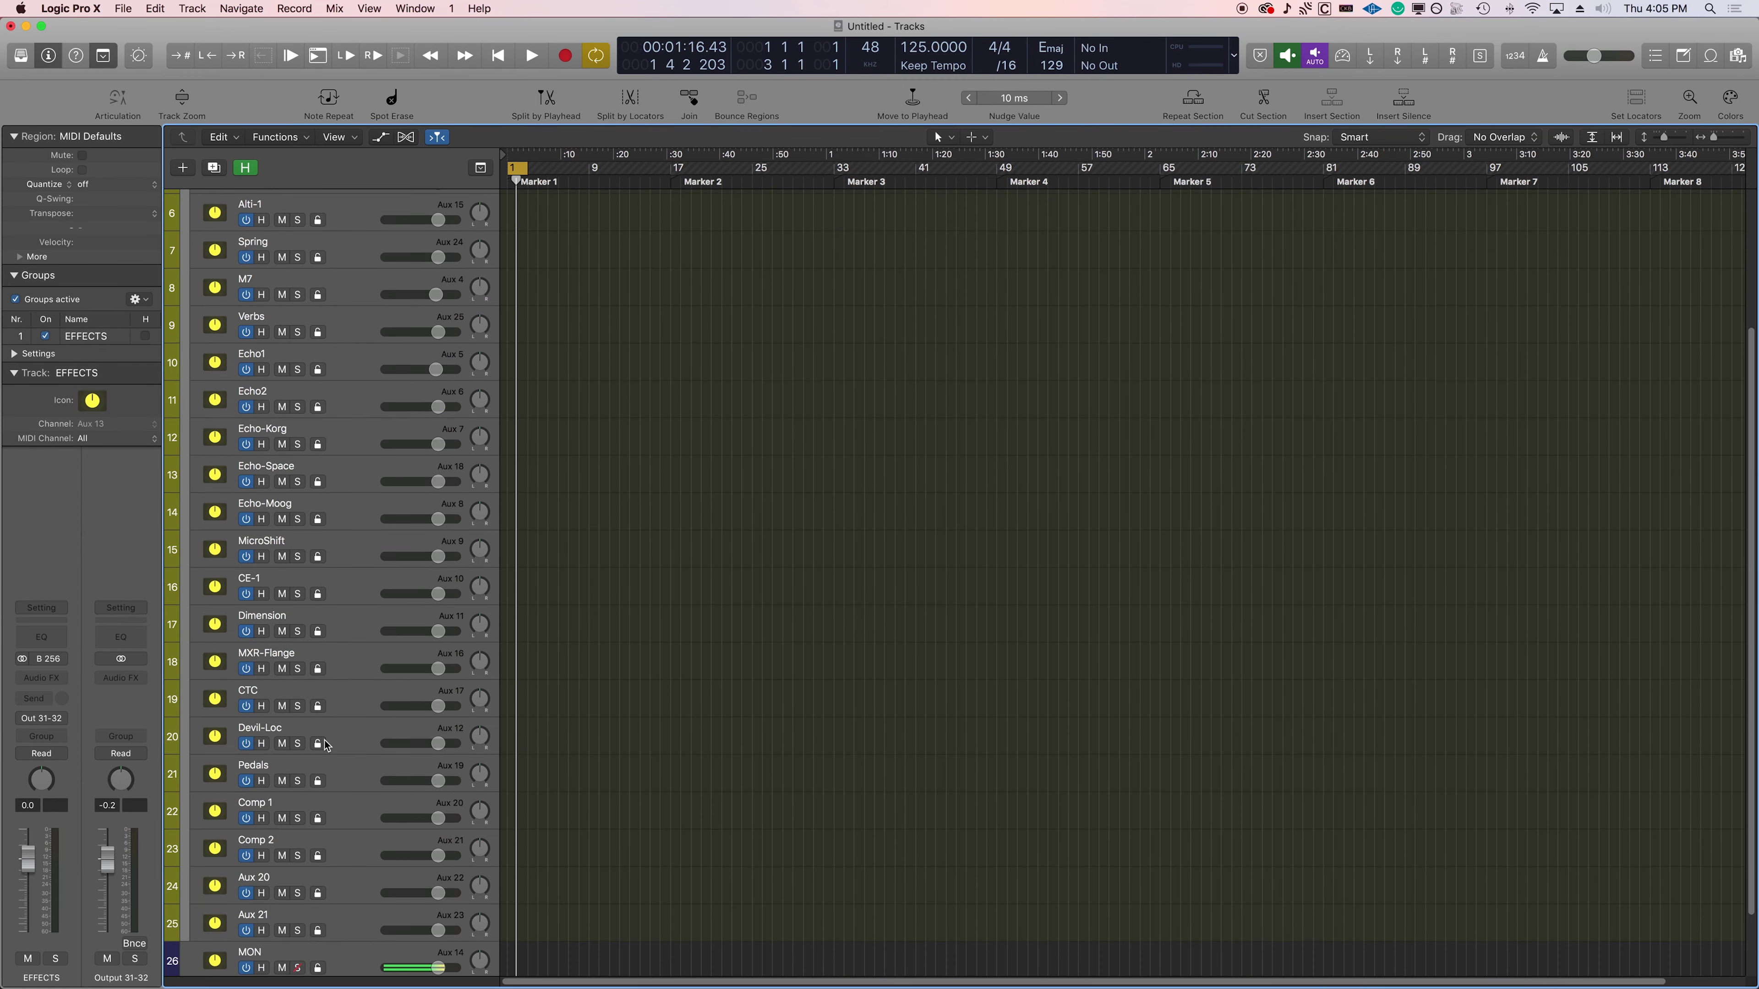
scroll(329, 746, up, 7)
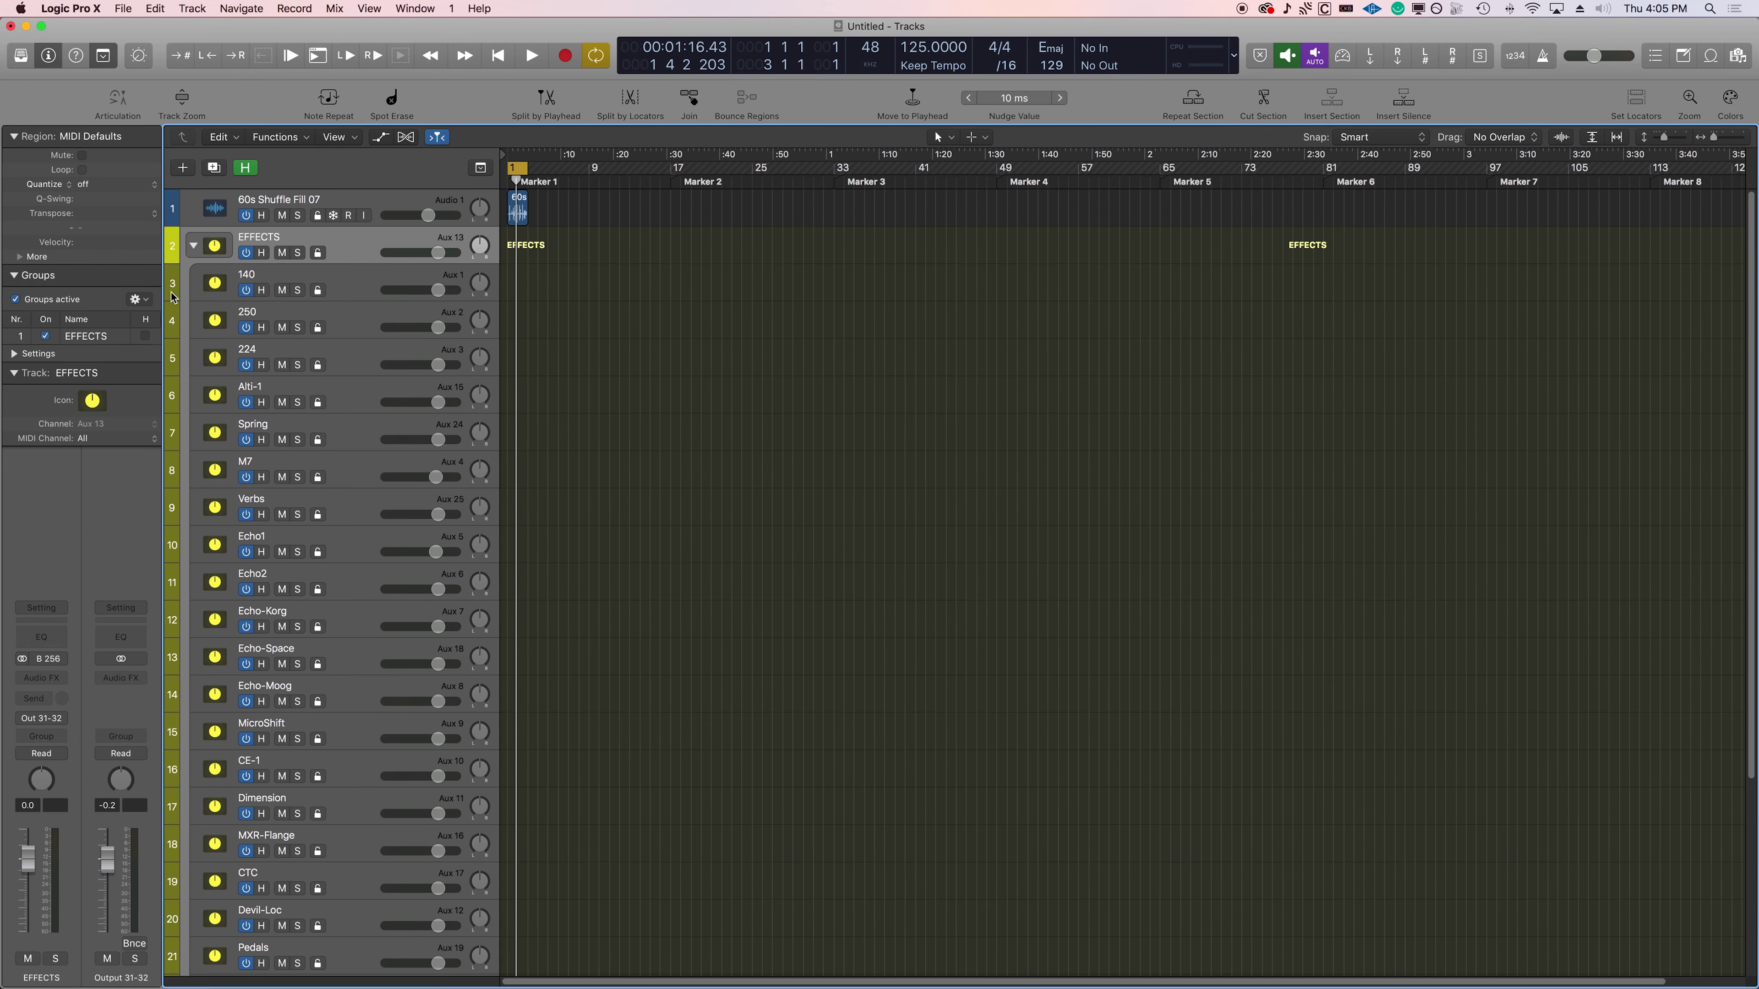
click(193, 247)
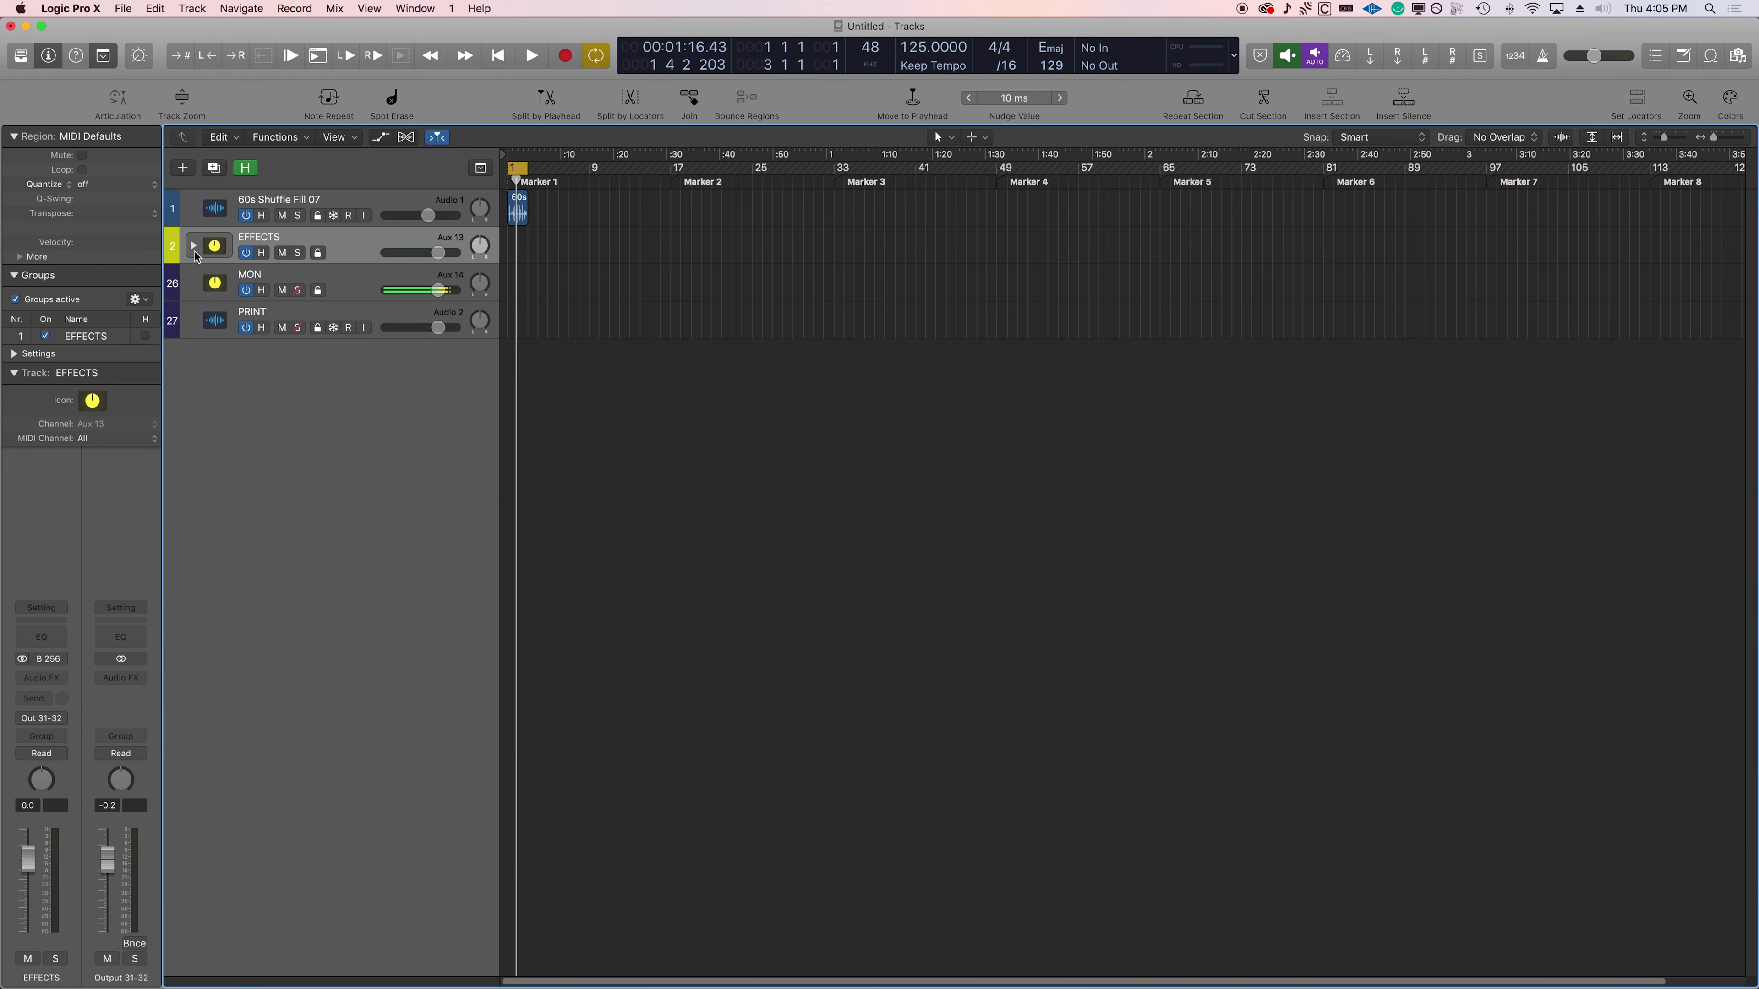
Add a send on the 60s Shuffle Fill 07 track to Bus 9 (Space) for Echo-Space and raise its level
click(362, 201)
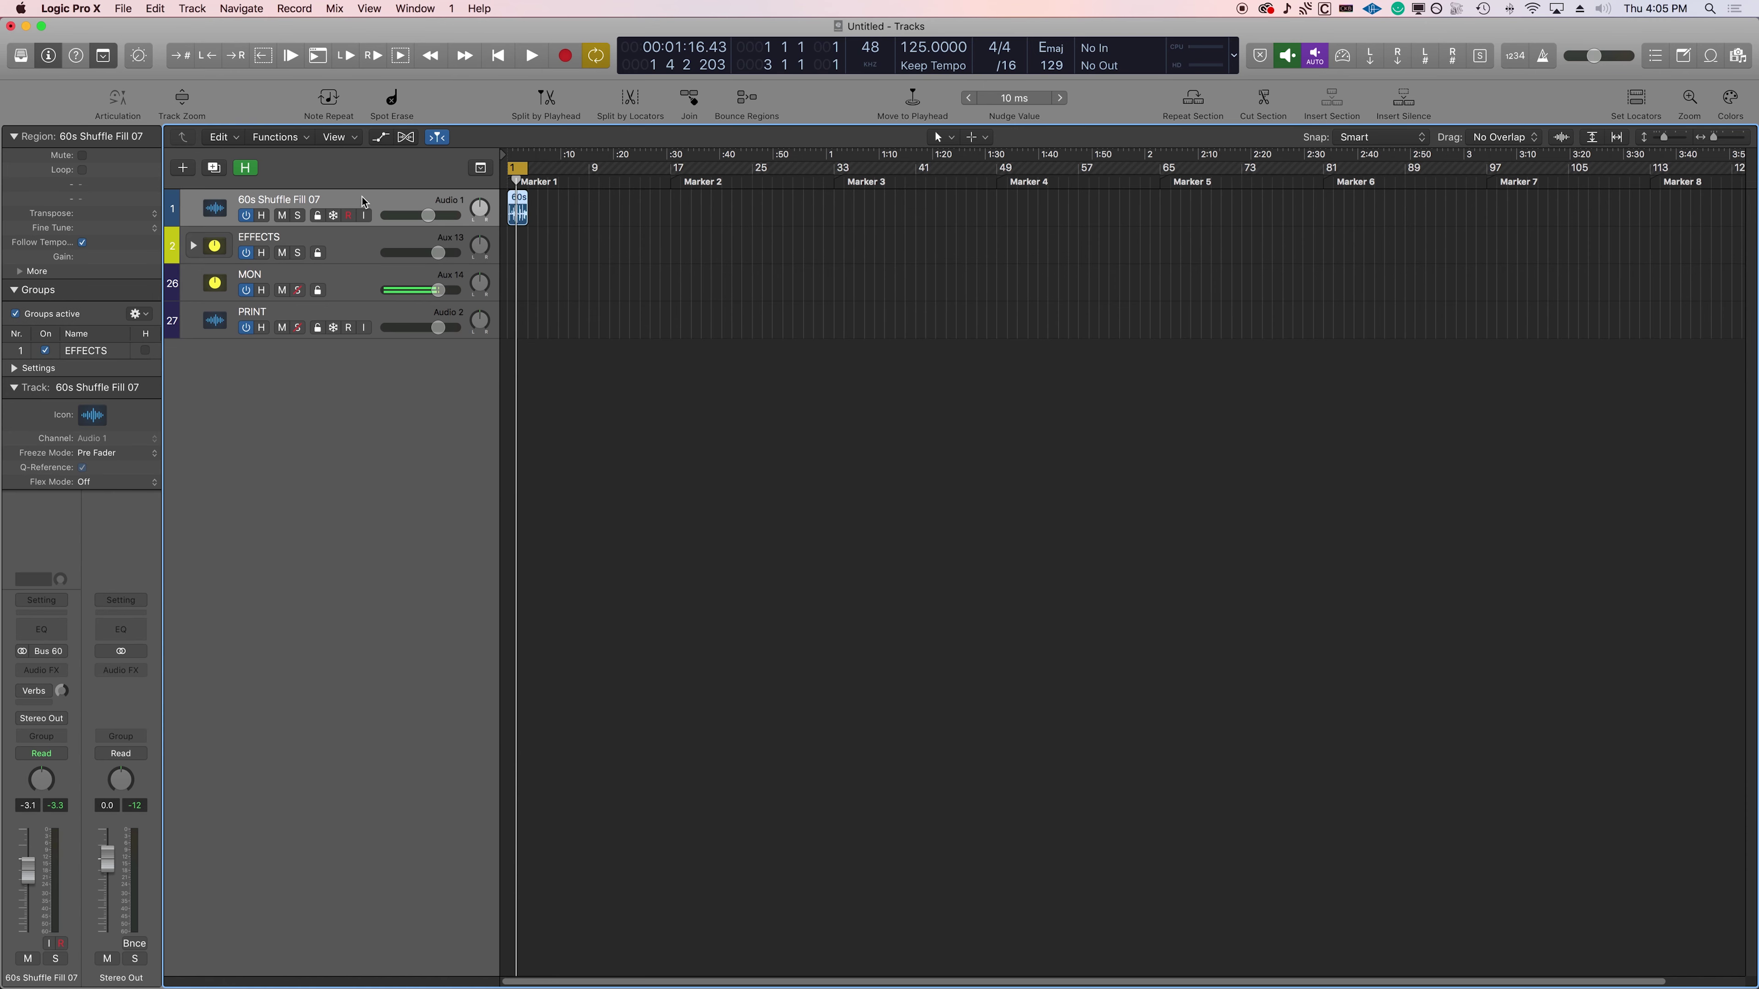
click(40, 703)
mouse_move(52, 794)
mouse_move(158, 773)
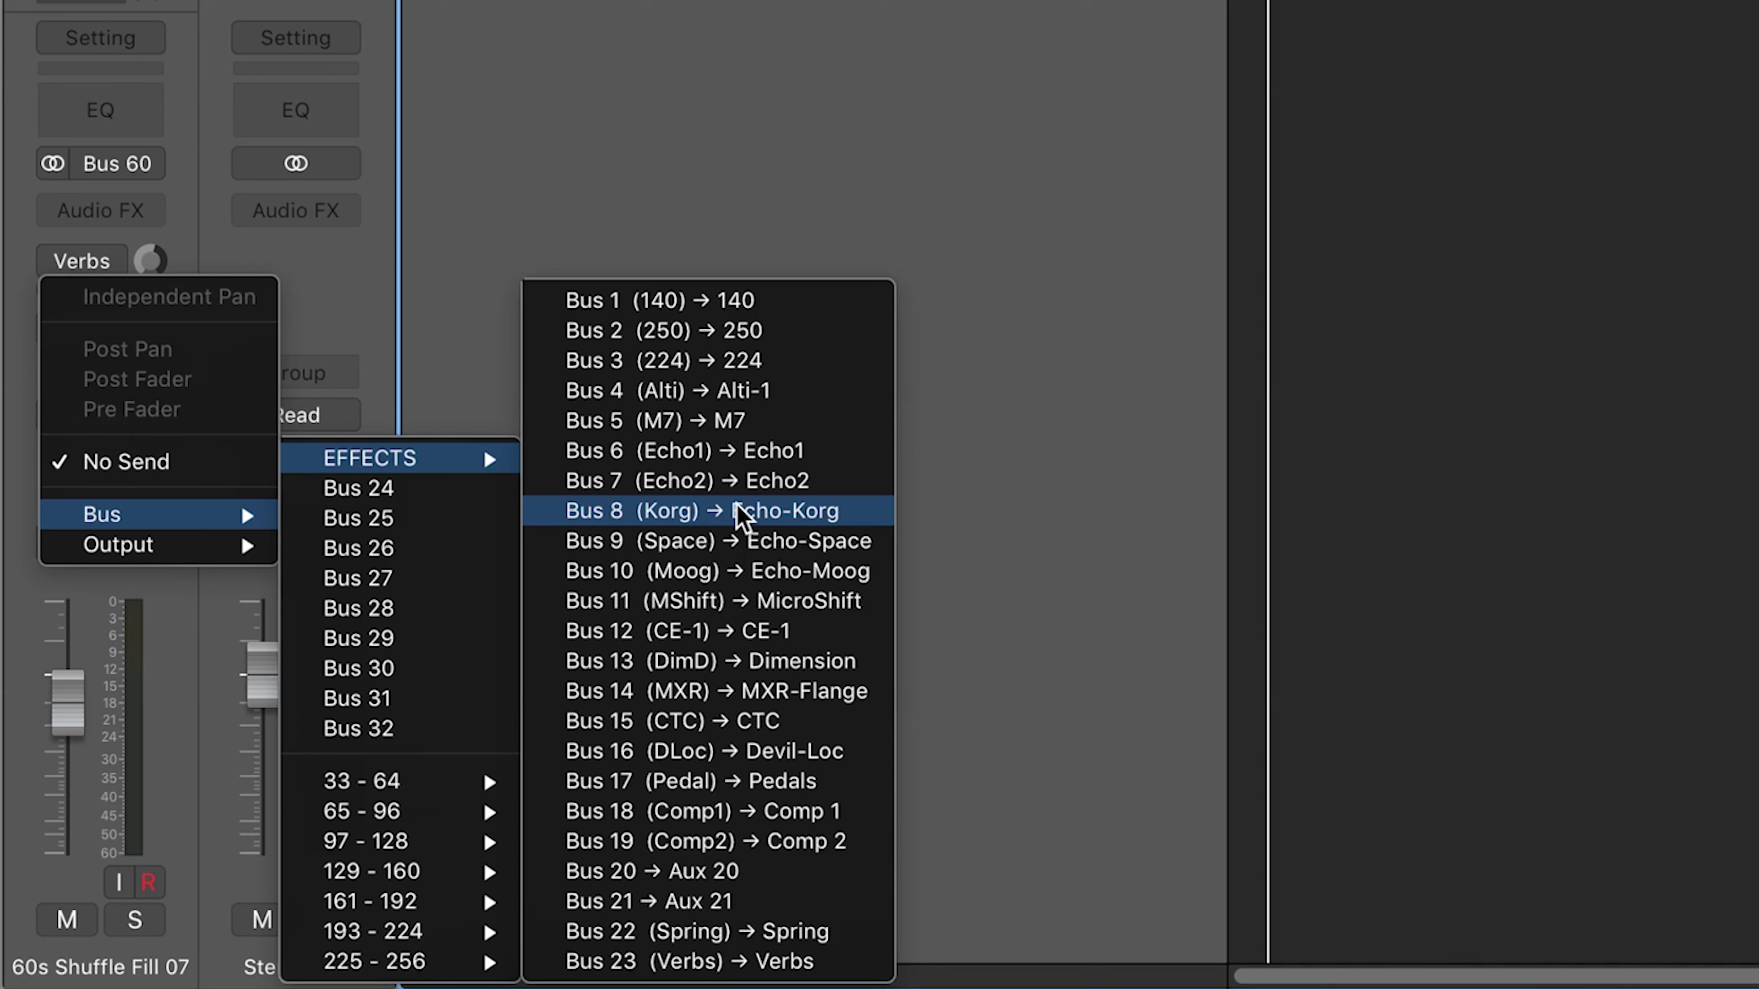
click(770, 543)
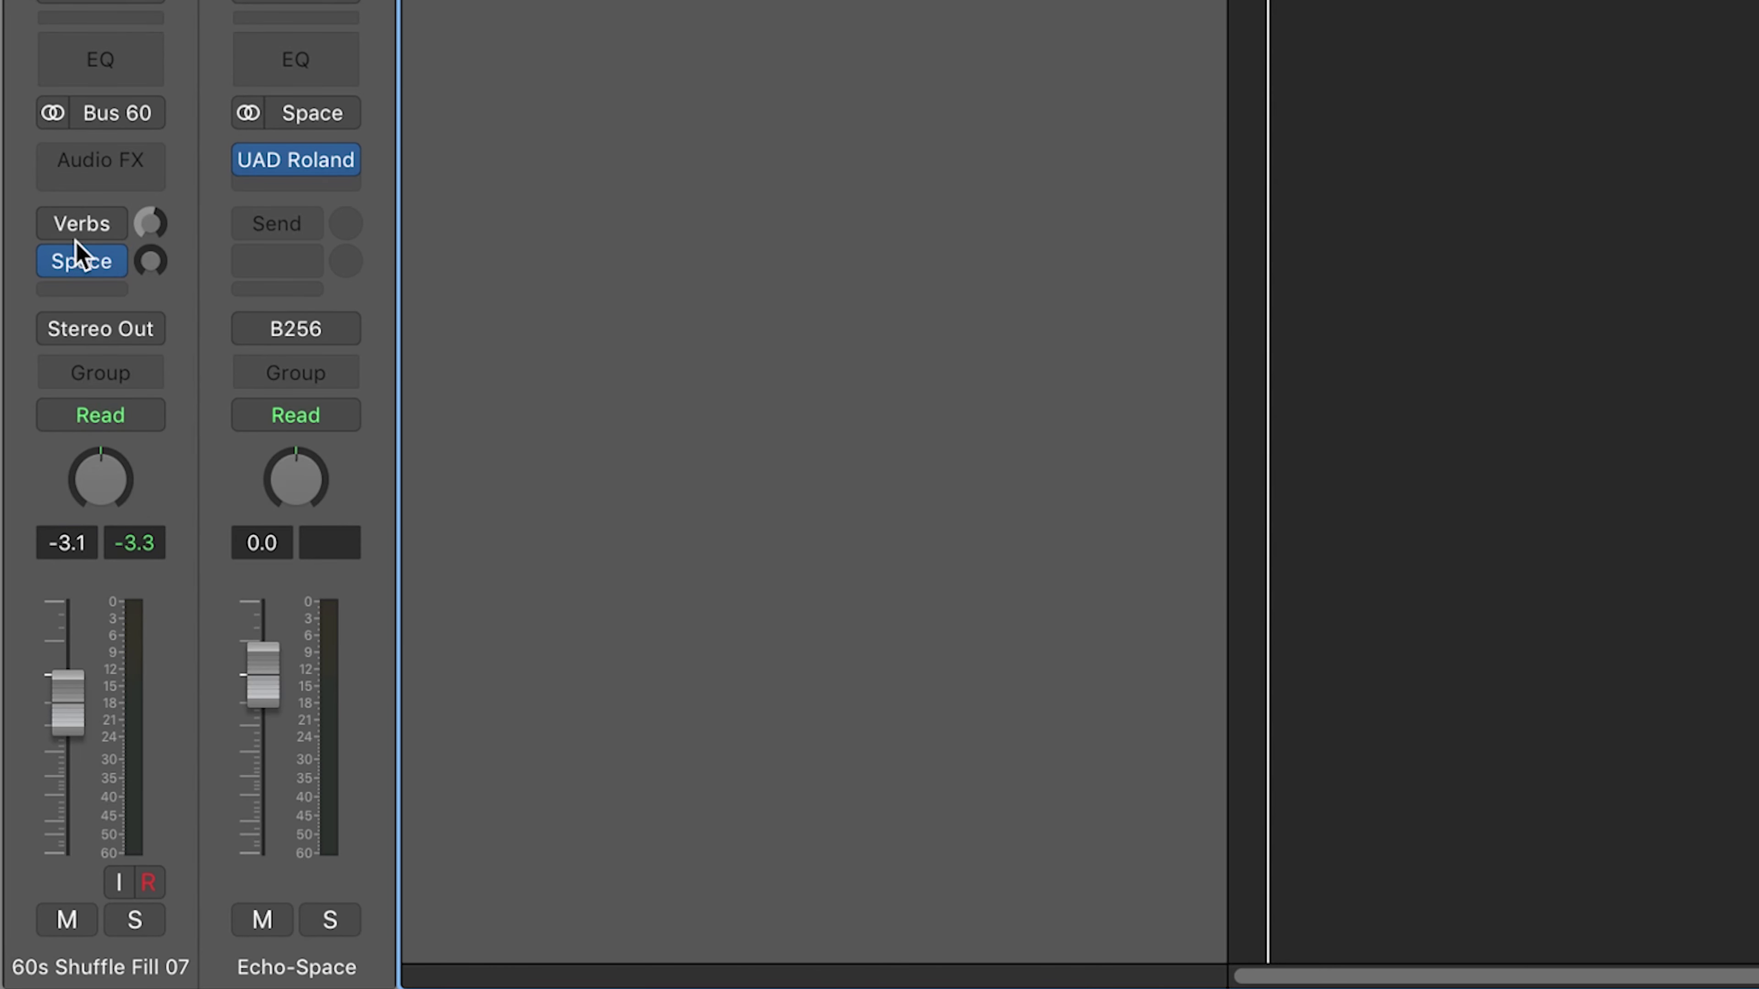
drag(153, 268, 152, 233)
Open the I/O Labels window and look through its list of channel labels
click(287, 24)
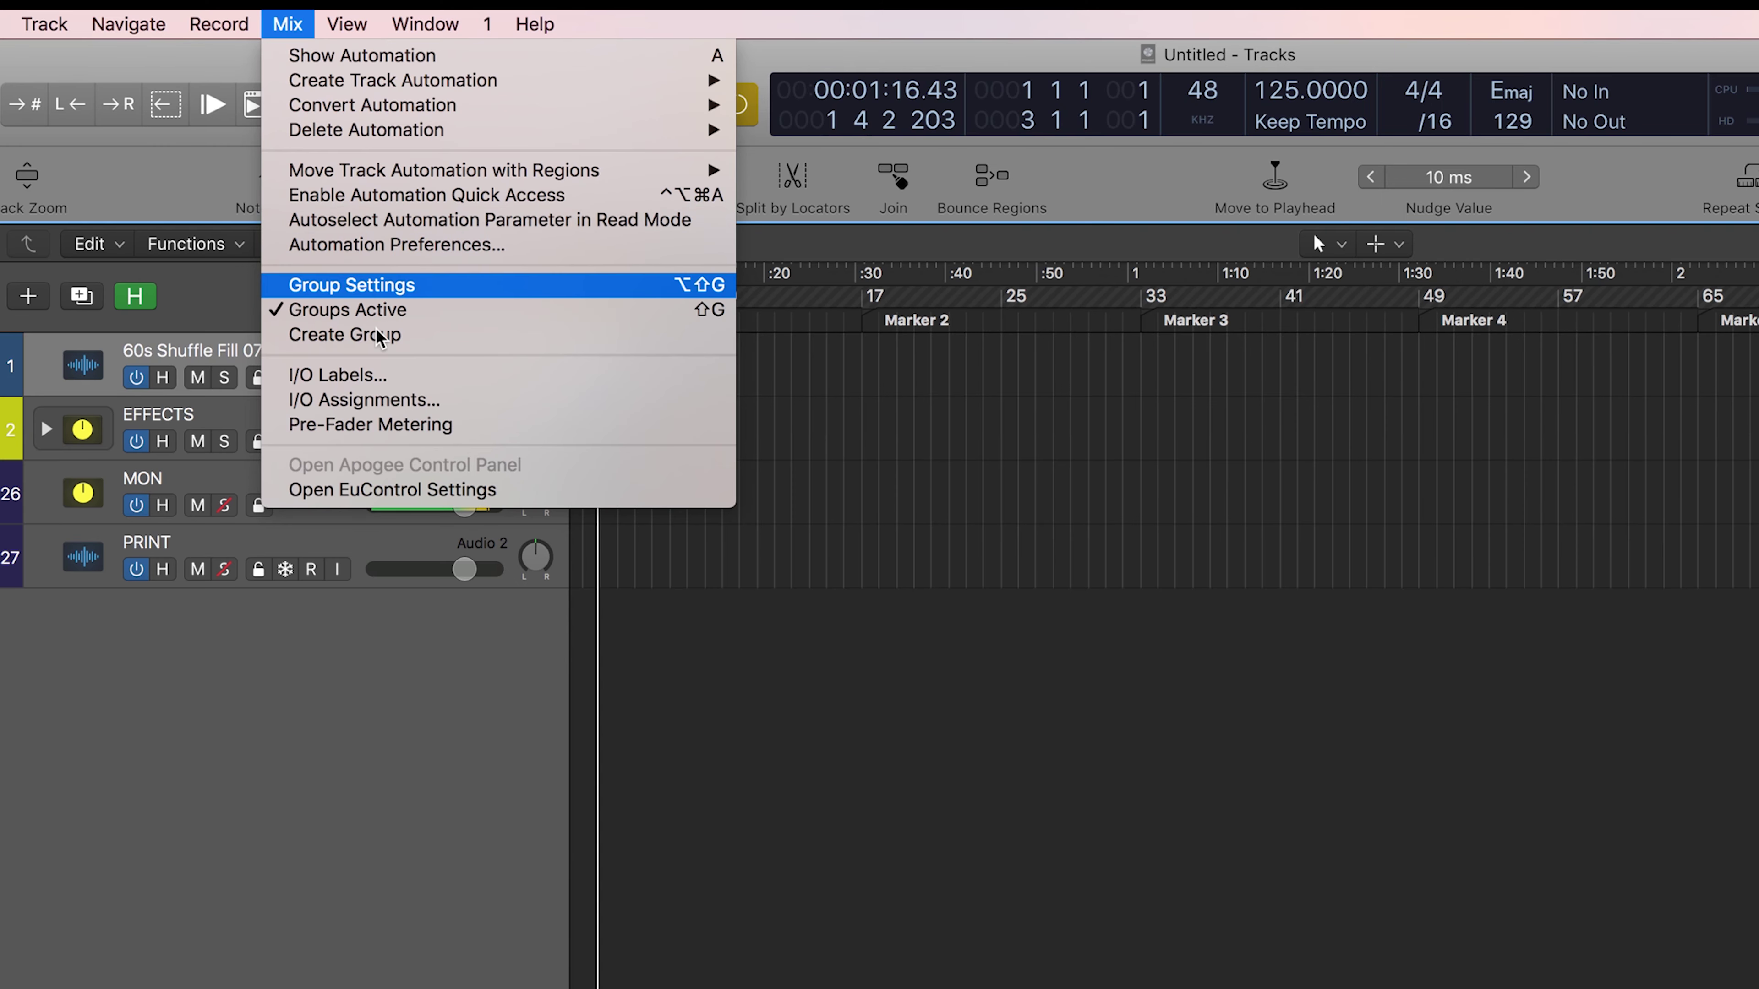
click(398, 377)
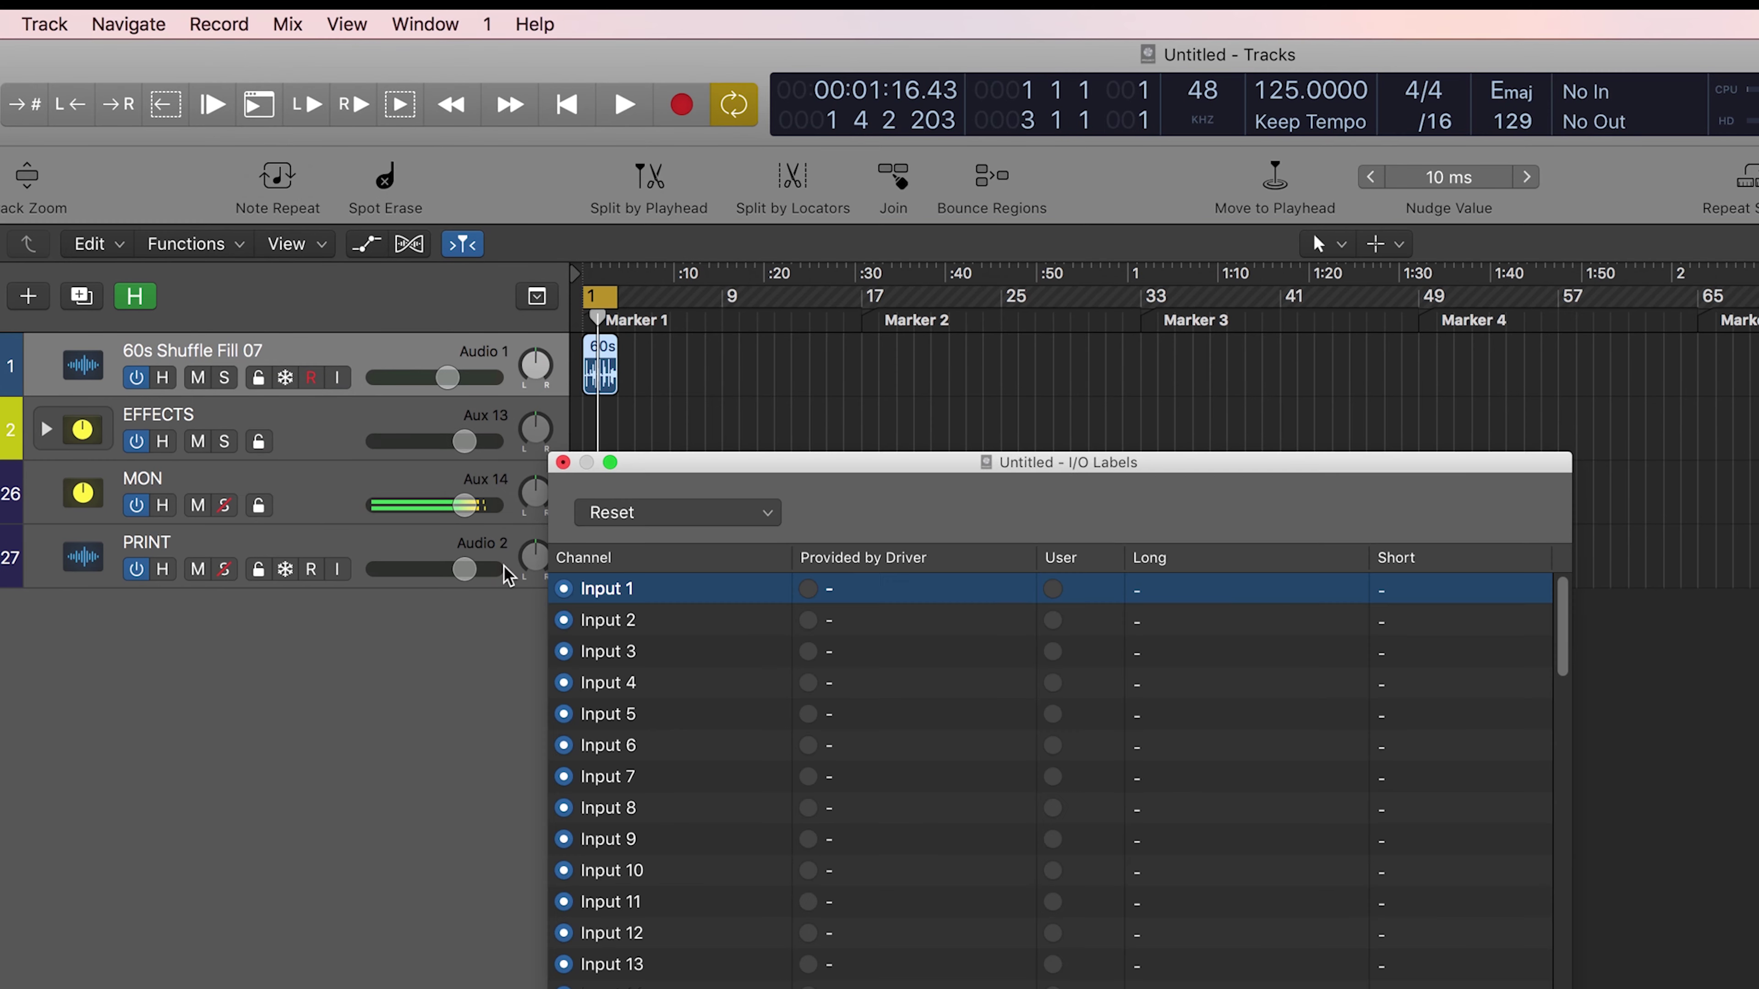
scroll(723, 978, down, 20)
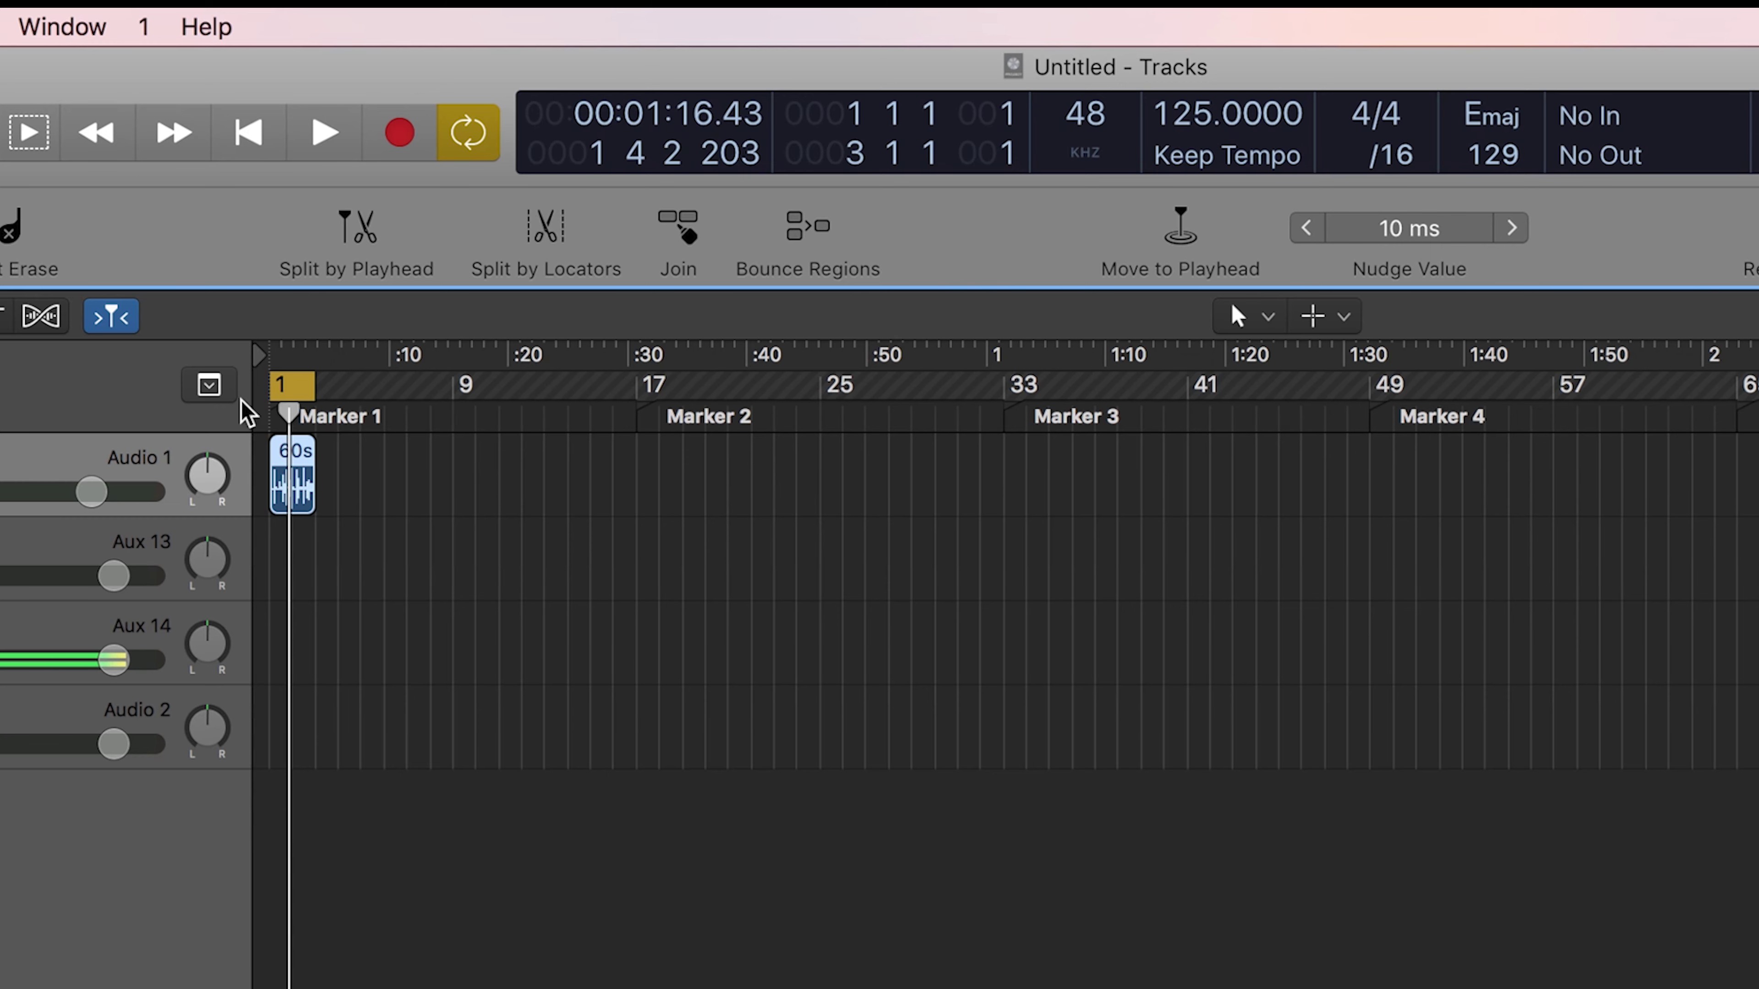
Show the global tracks and move the playhead forward and back through the project's markers
click(209, 385)
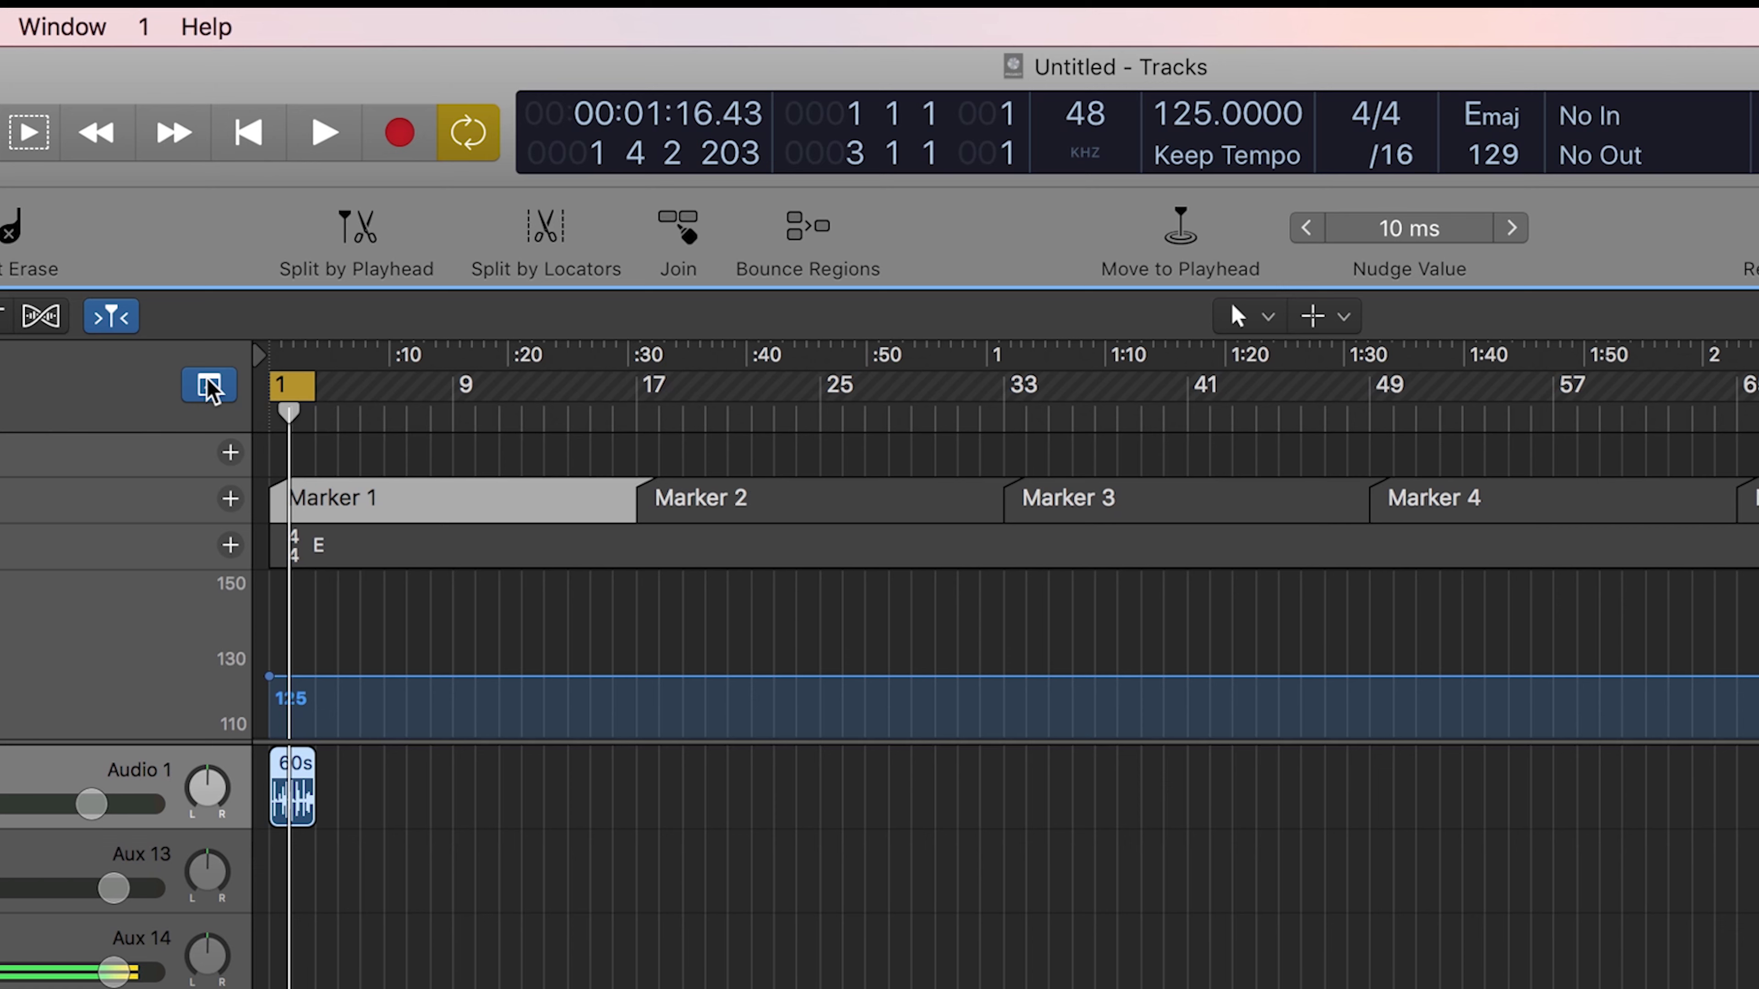
key(alt+period)
key(alt+period)
key(alt+period)
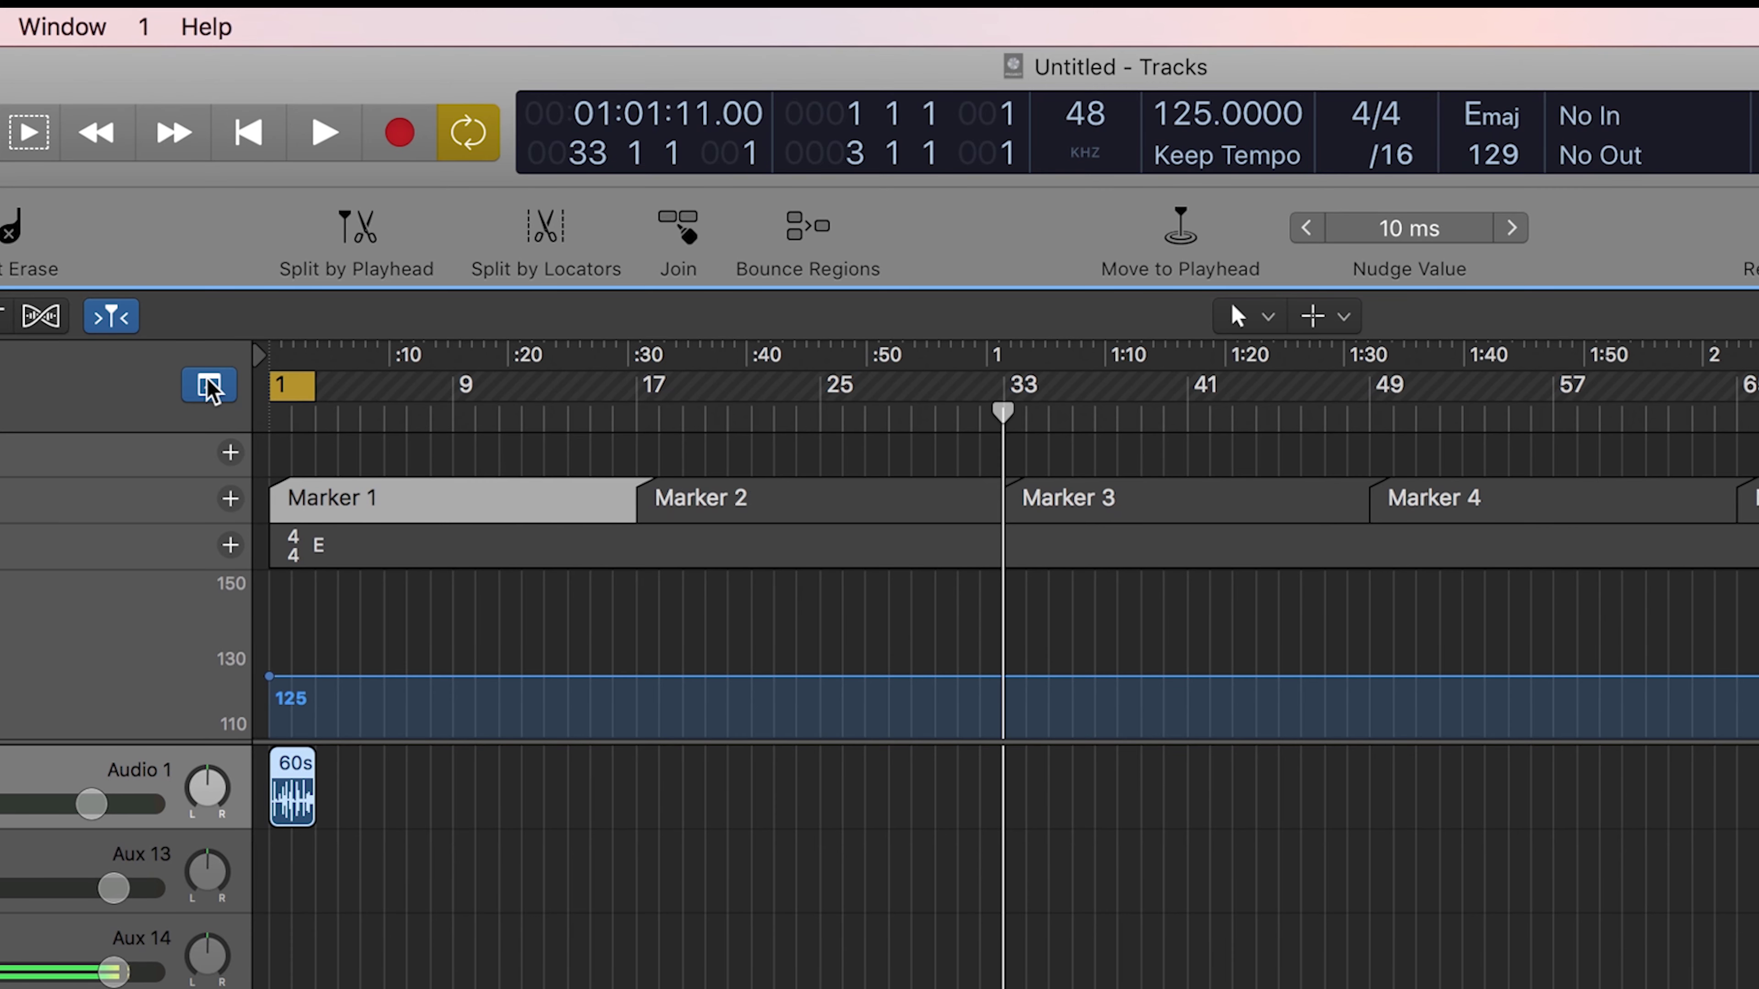
key(alt+period)
key(alt+period)
key(alt+period)
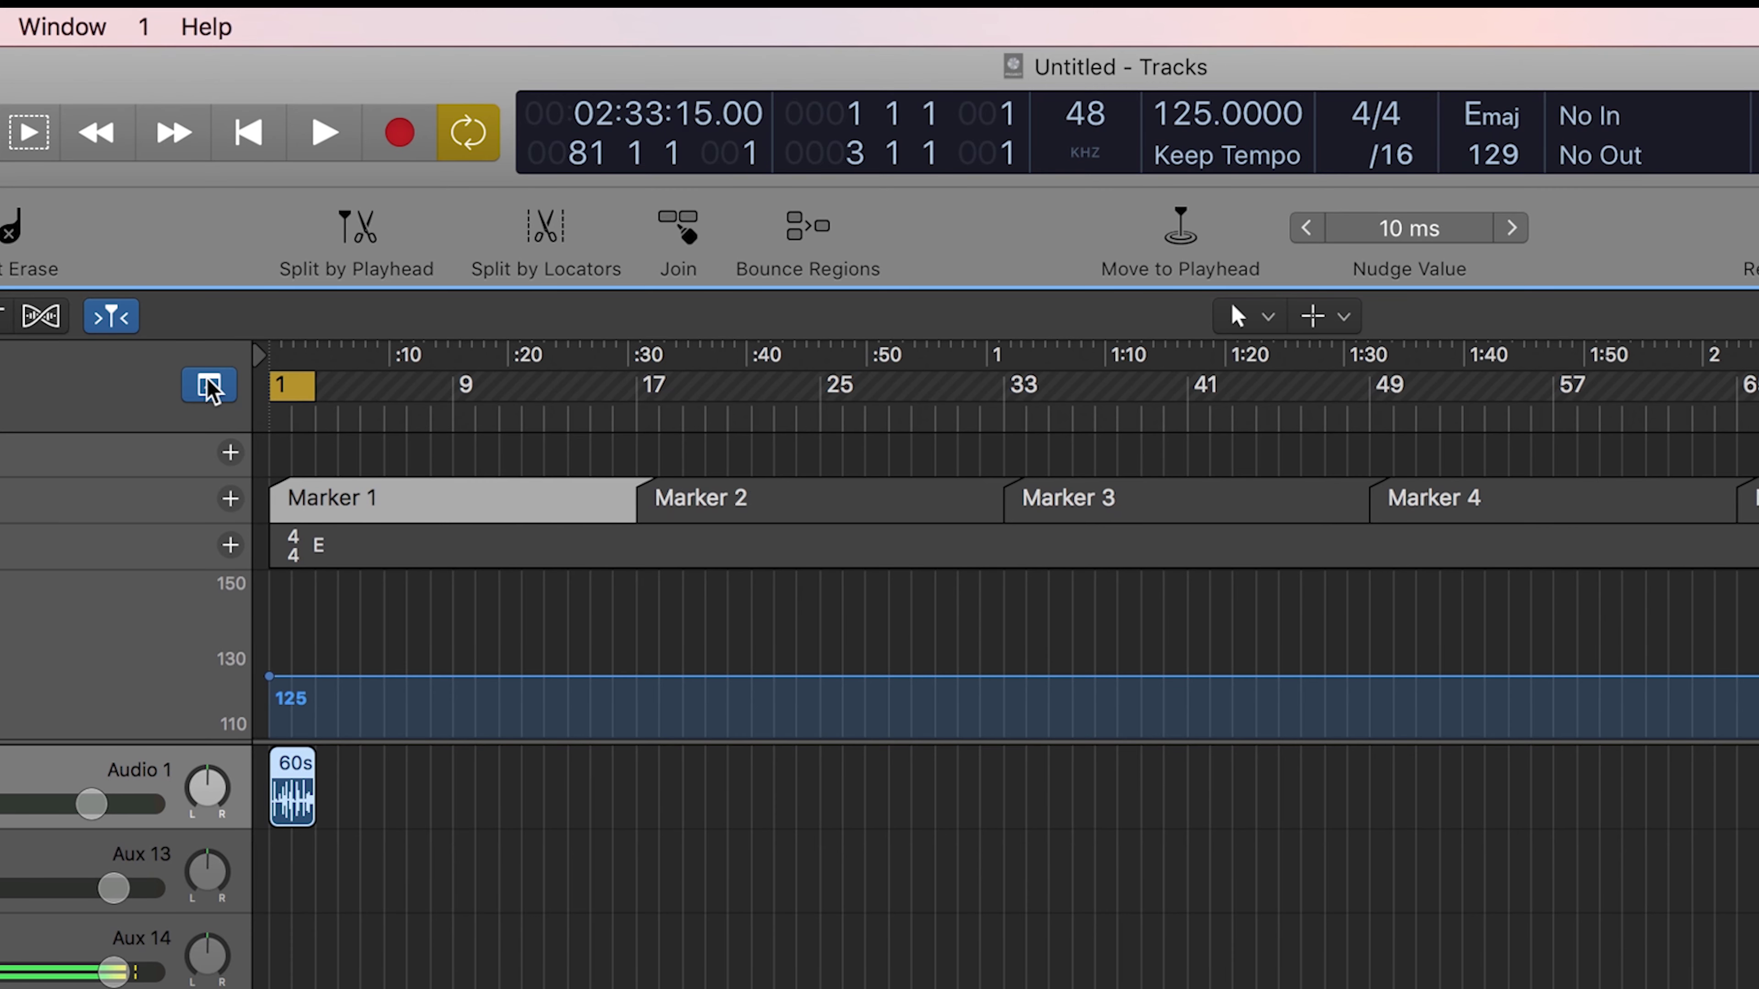
key(alt+period)
key(alt+comma)
key(alt+comma)
key(alt+comma)
key(alt+comma)
key(alt+comma)
key(alt+comma)
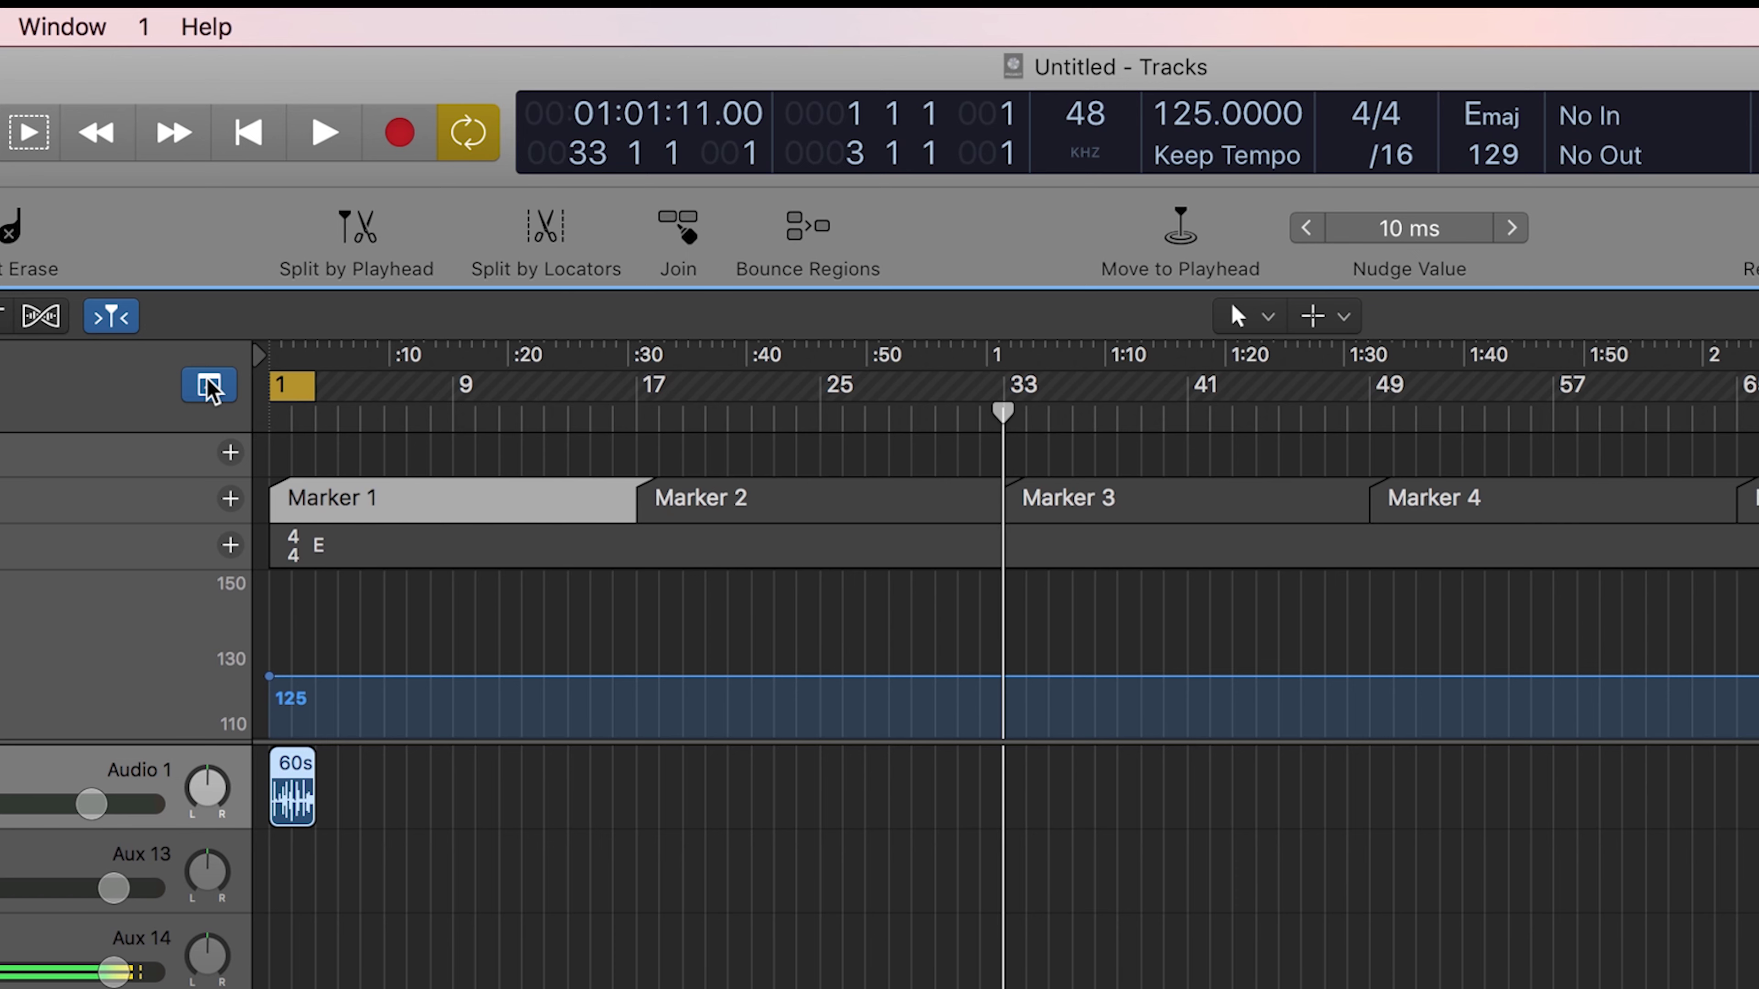
key(alt+comma)
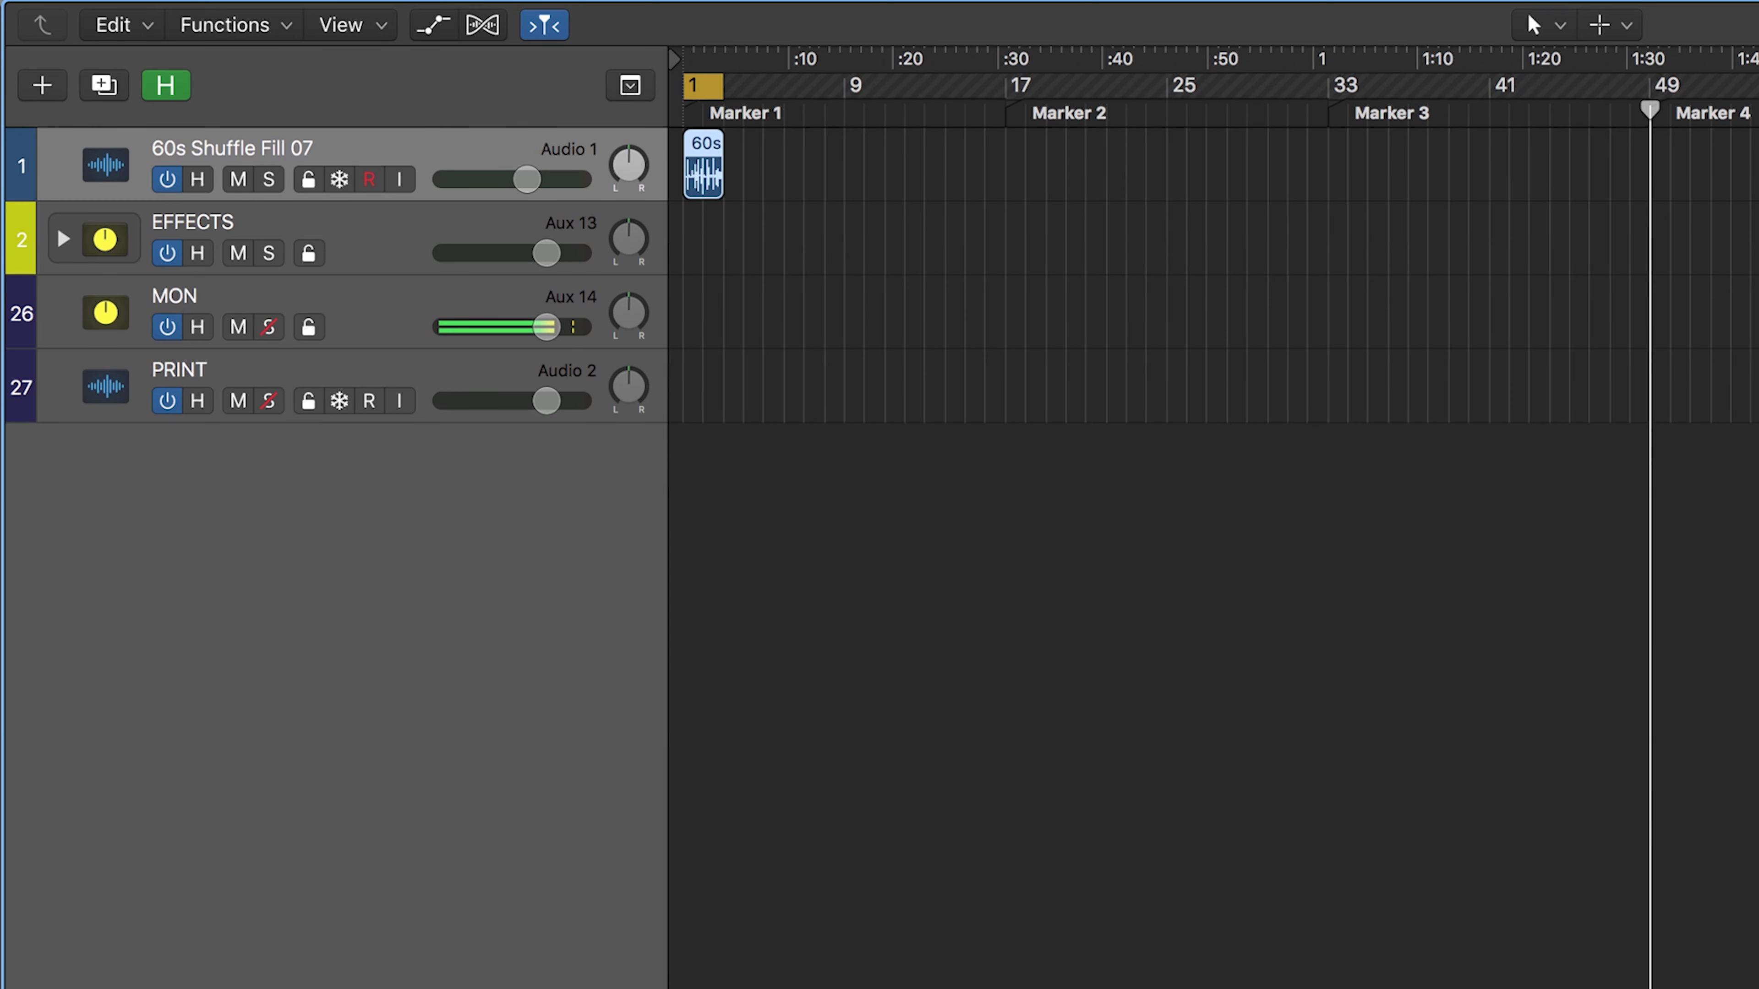
Return the playhead to the project start and select the MON track
key(Return)
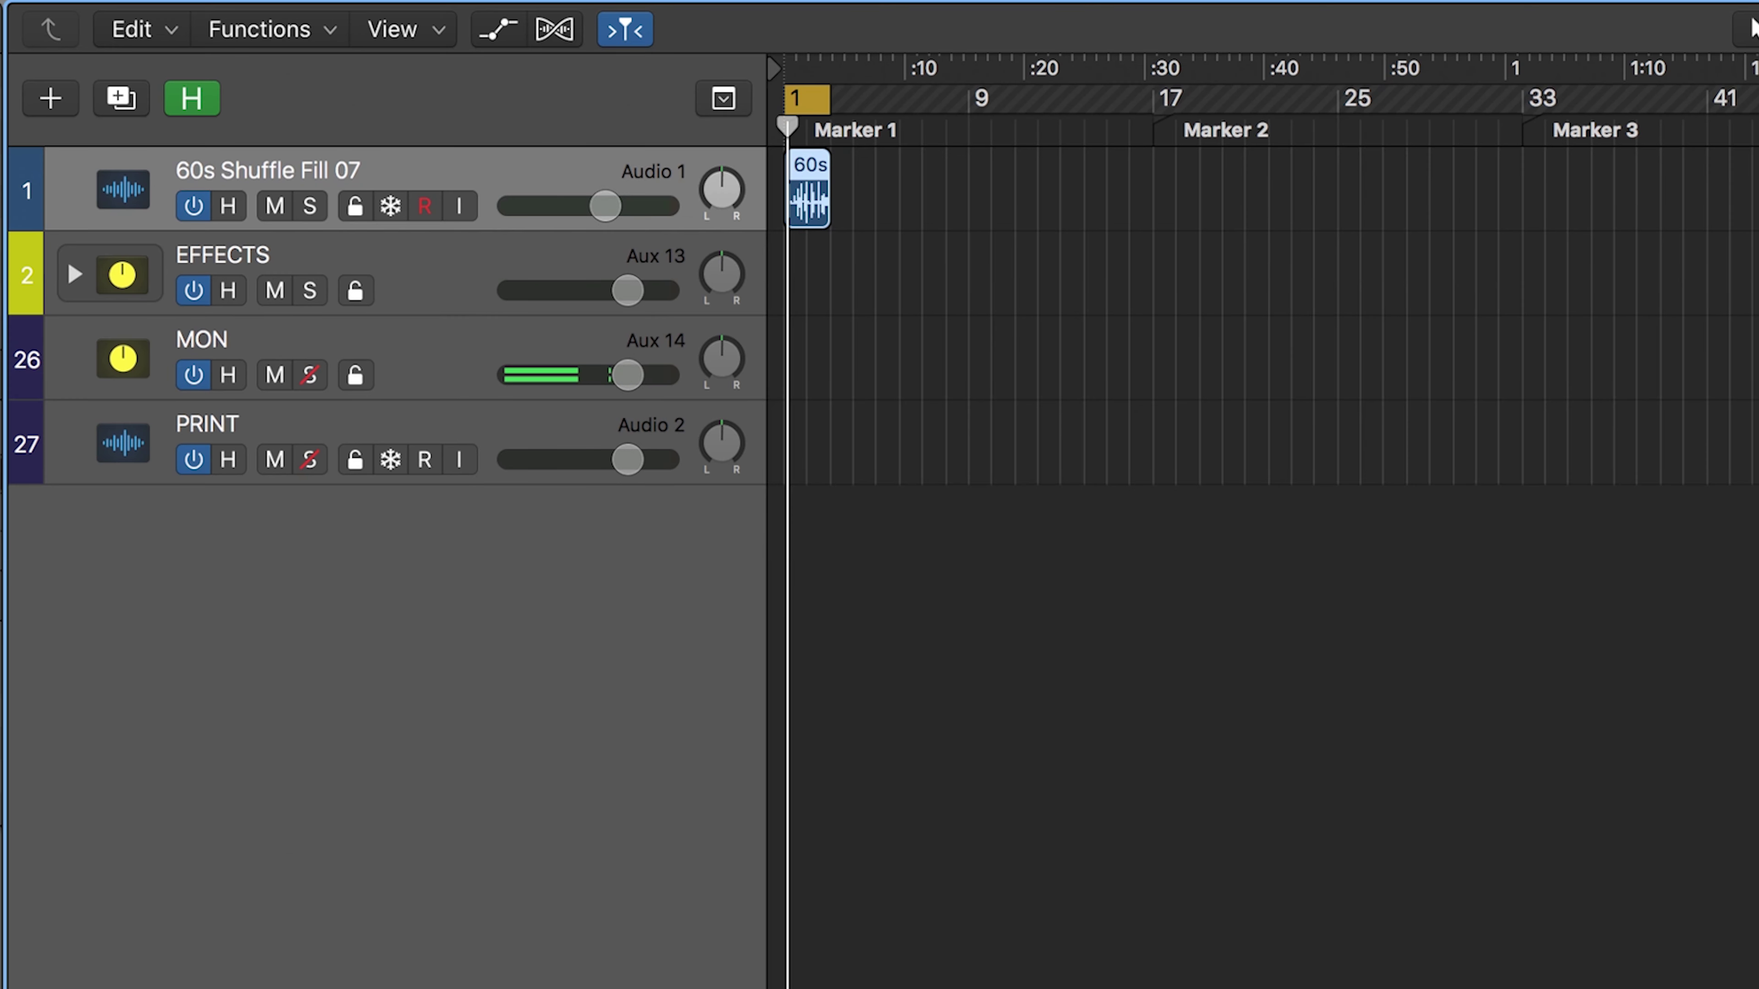
click(392, 388)
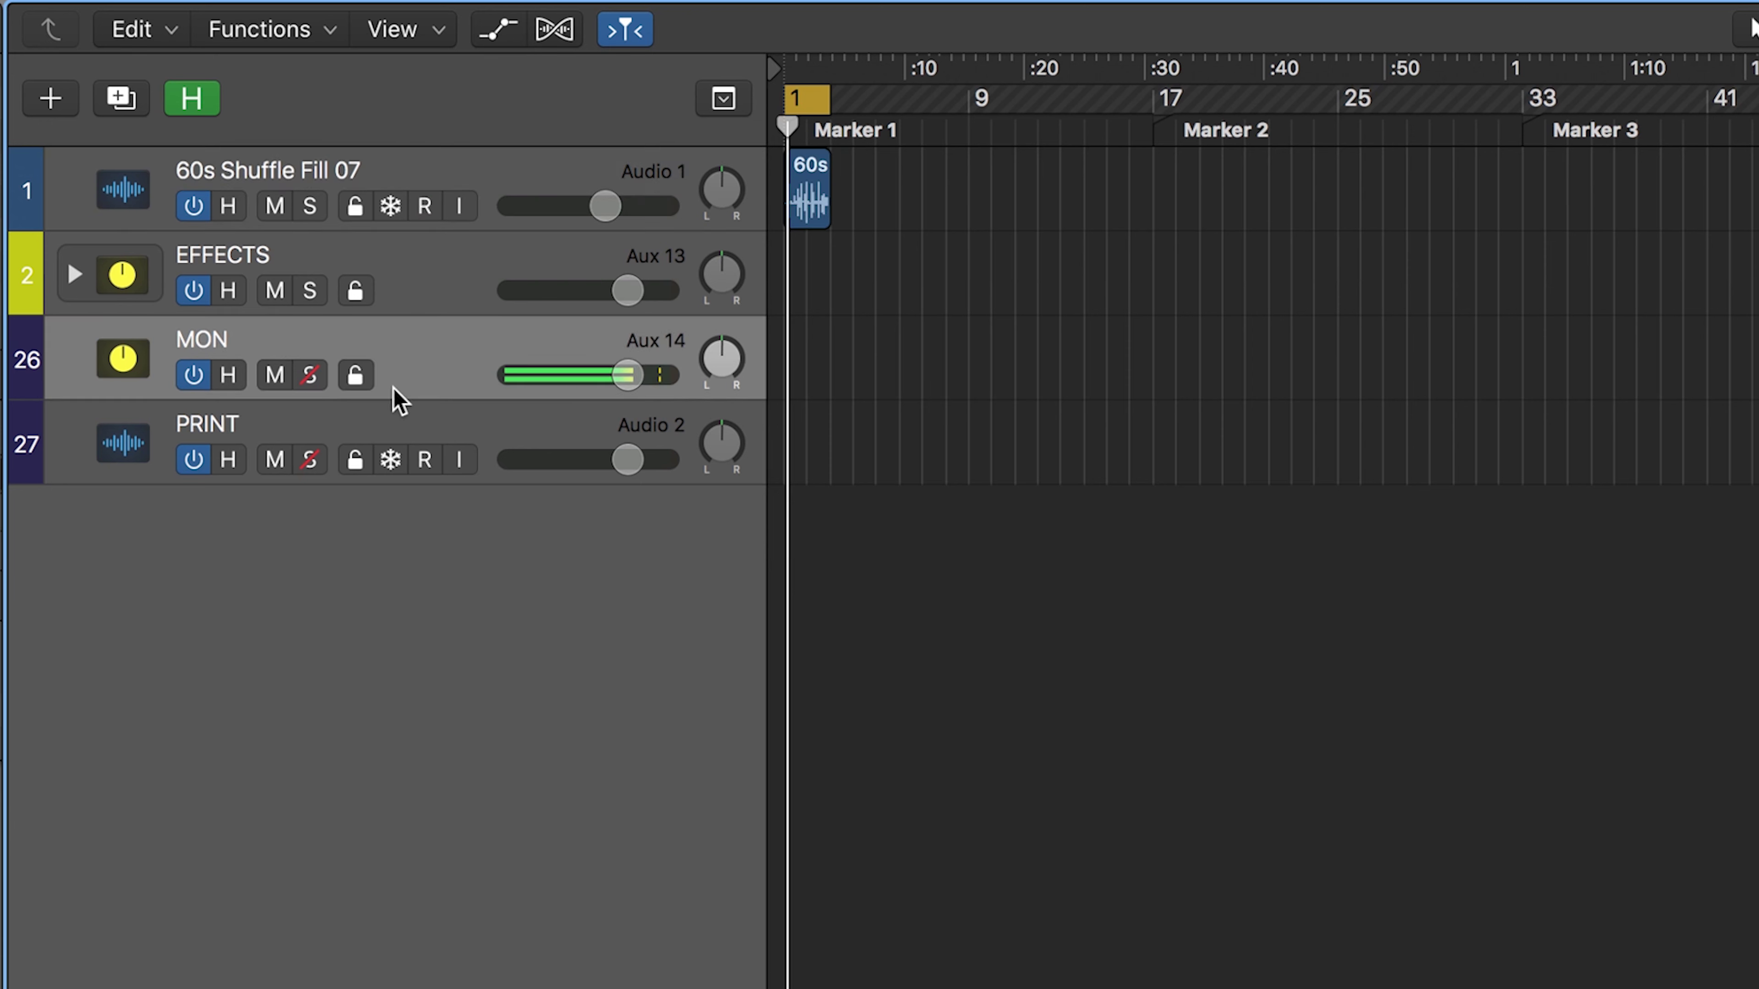
Select the MON and PRINT tracks together and individually to examine the monitoring and printing tracks
shift+click(471, 435)
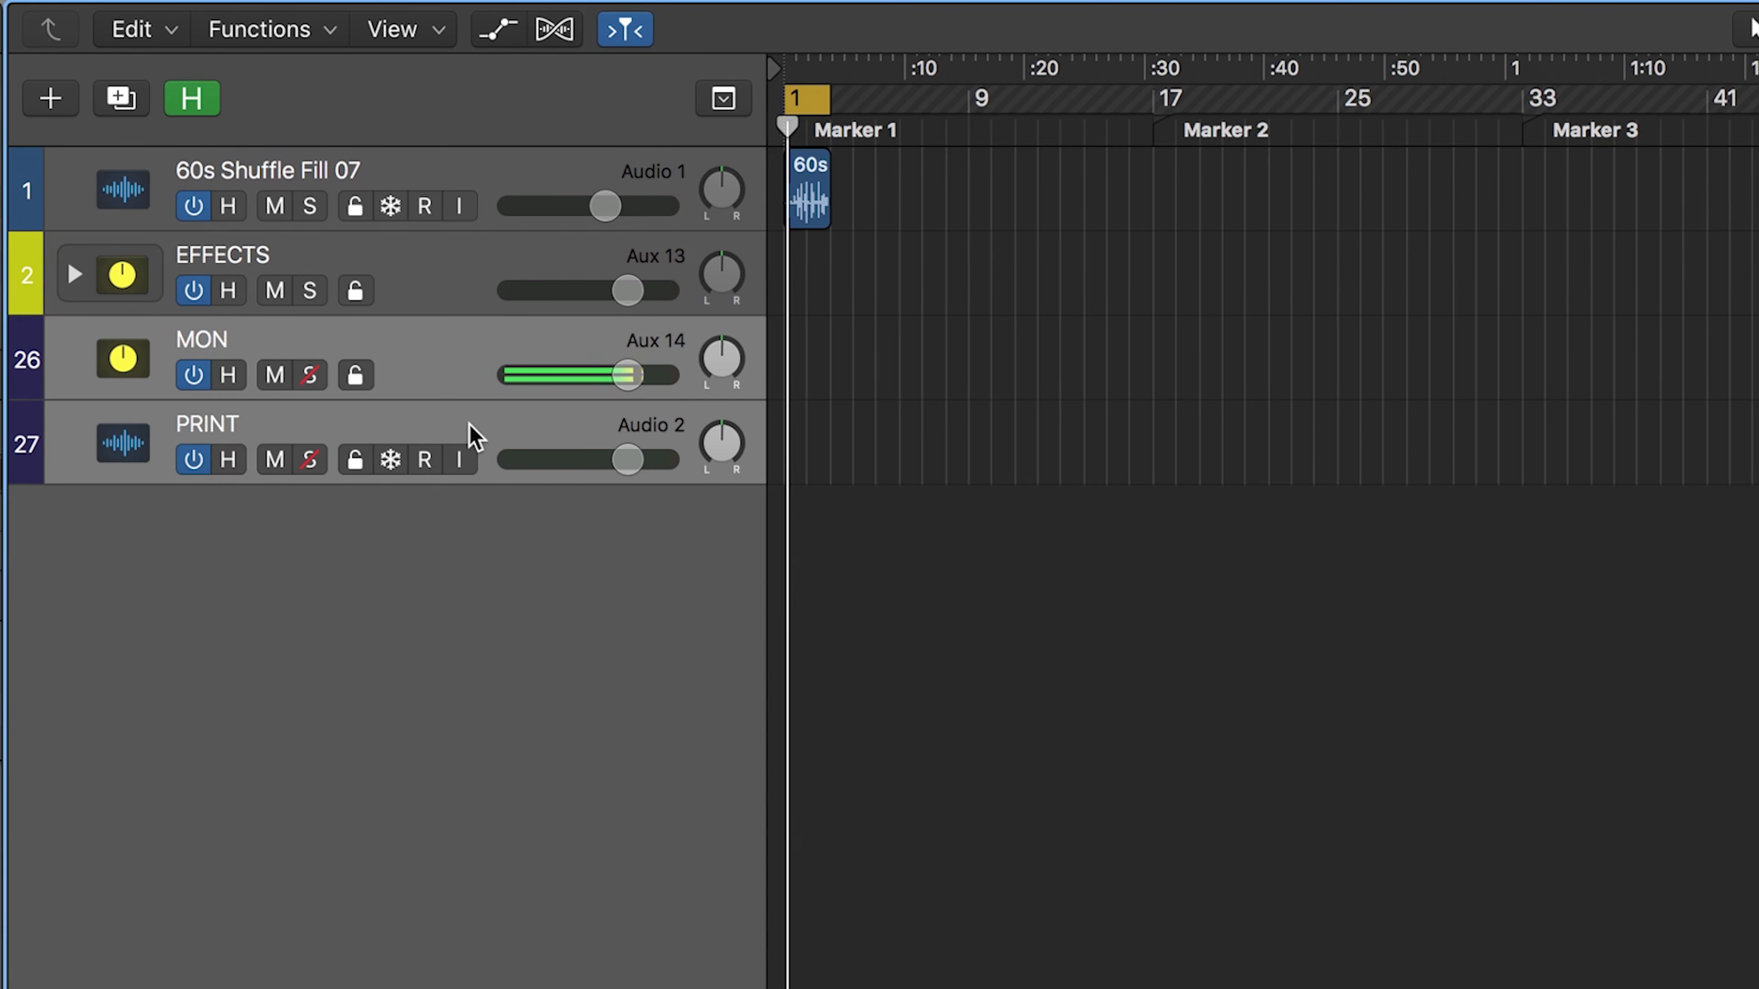
click(452, 364)
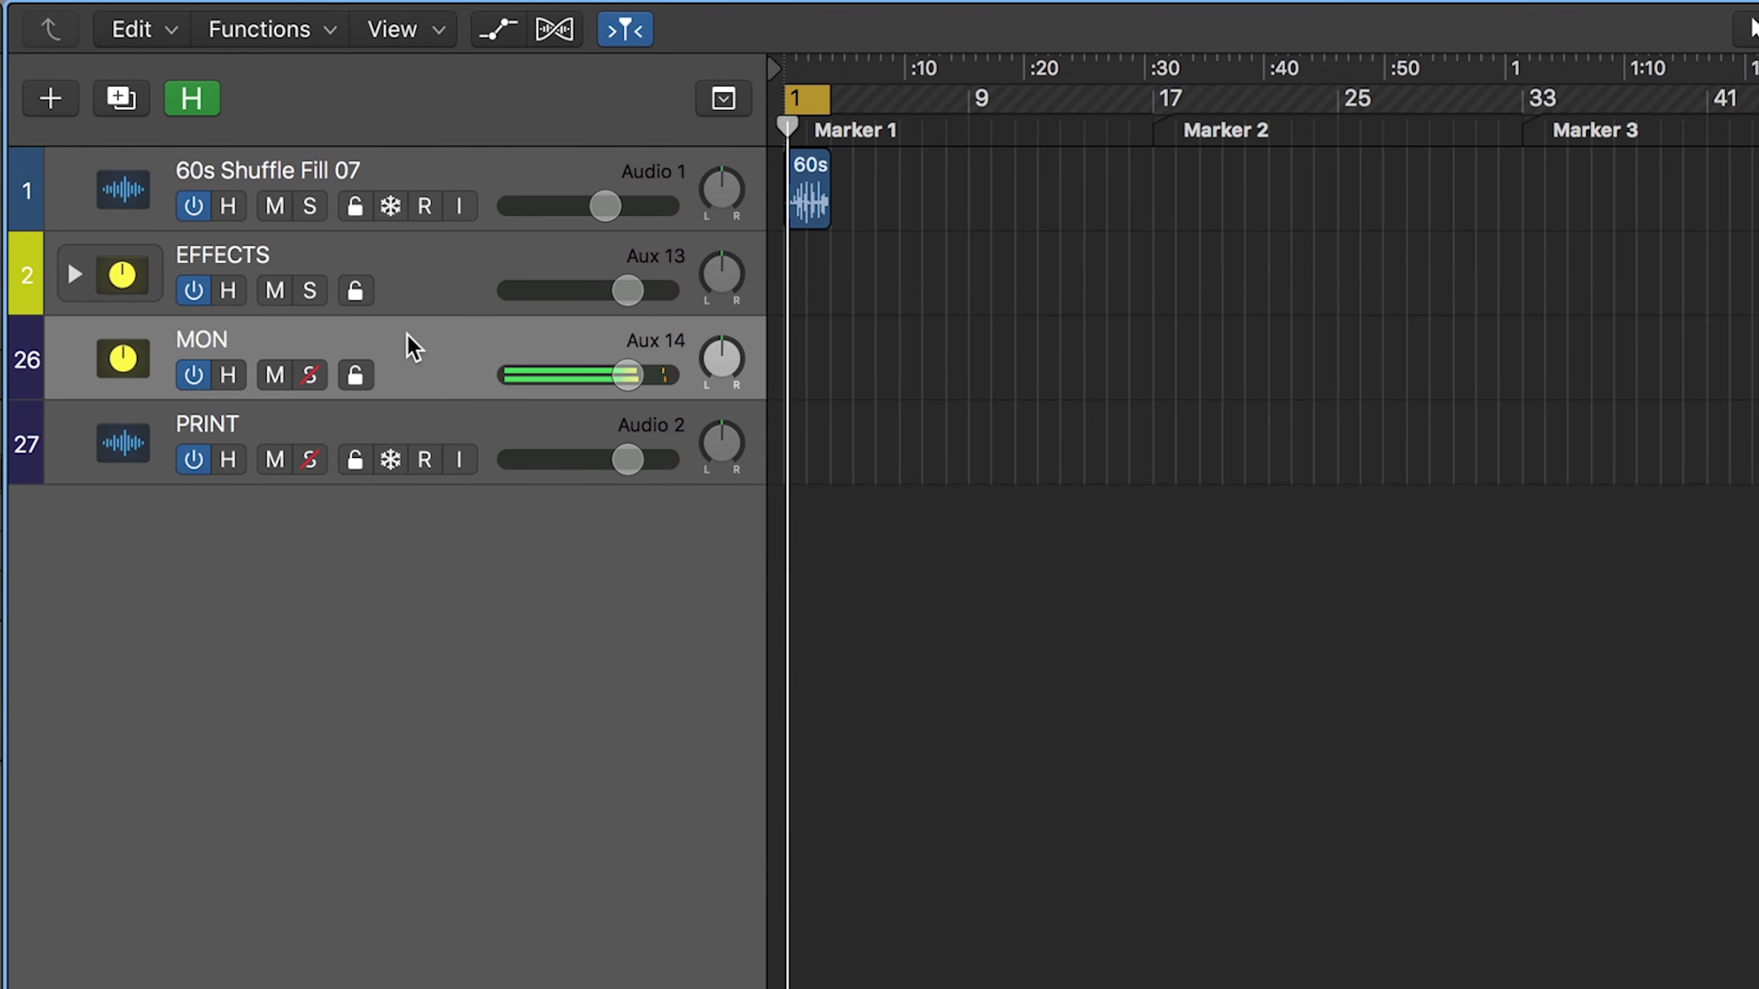
click(391, 435)
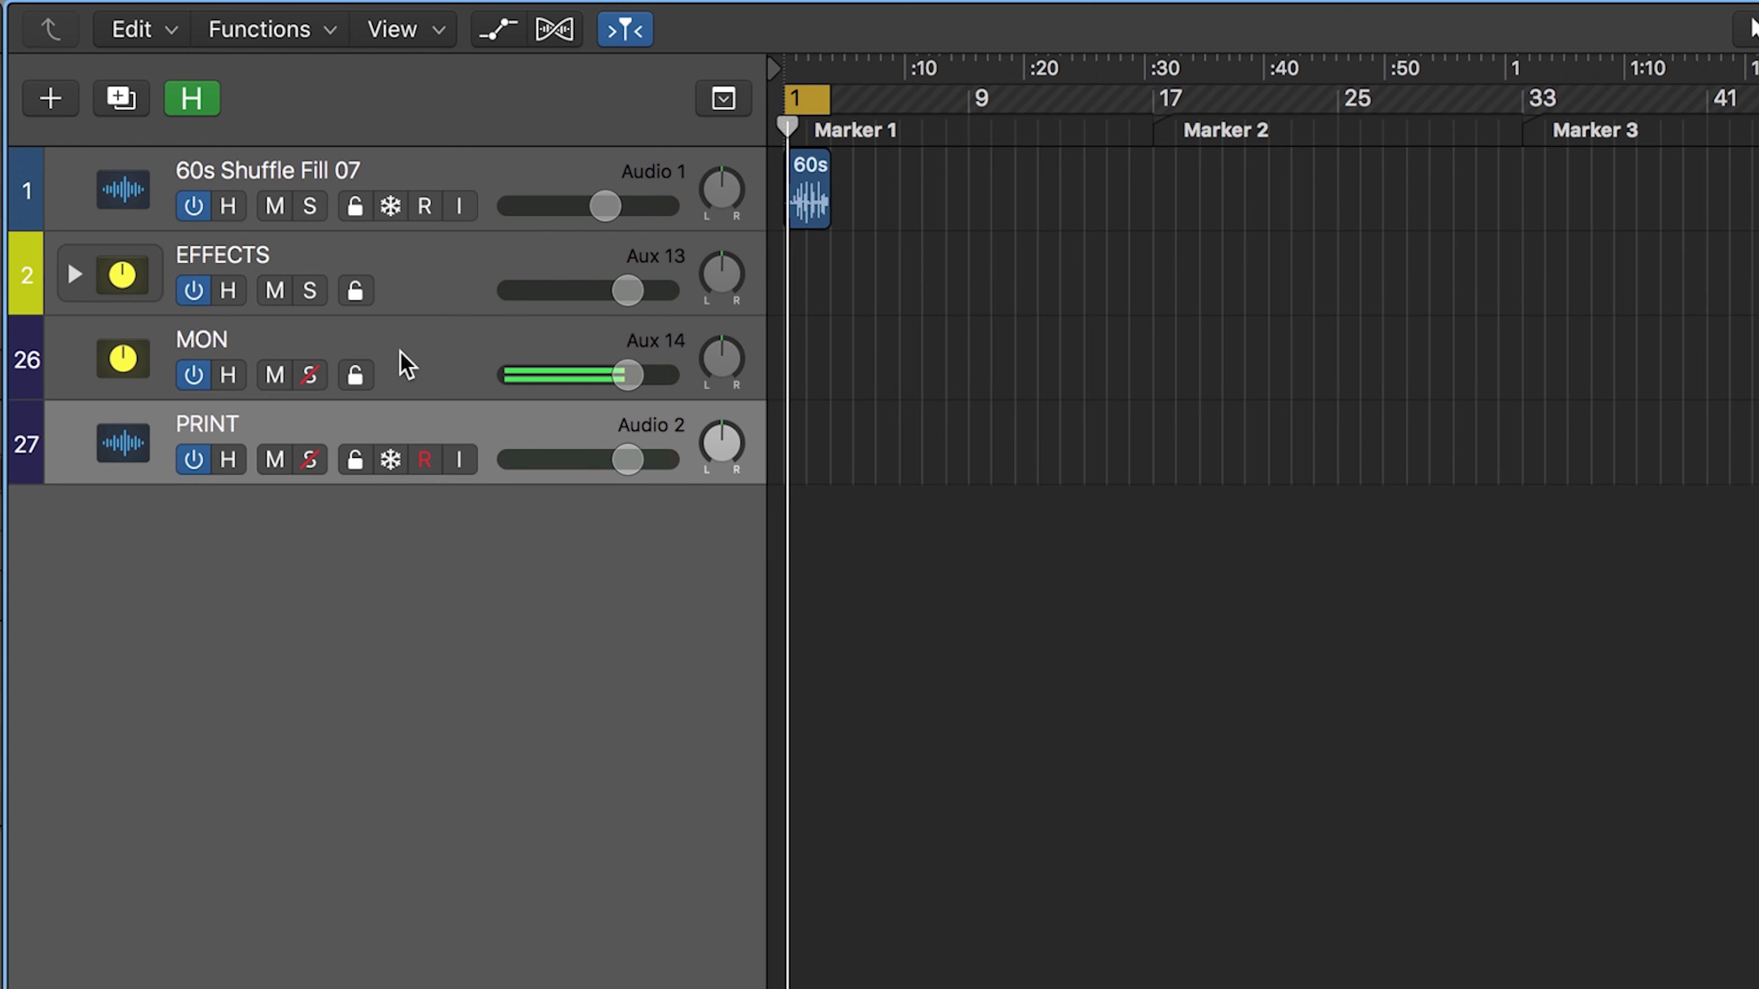
click(418, 361)
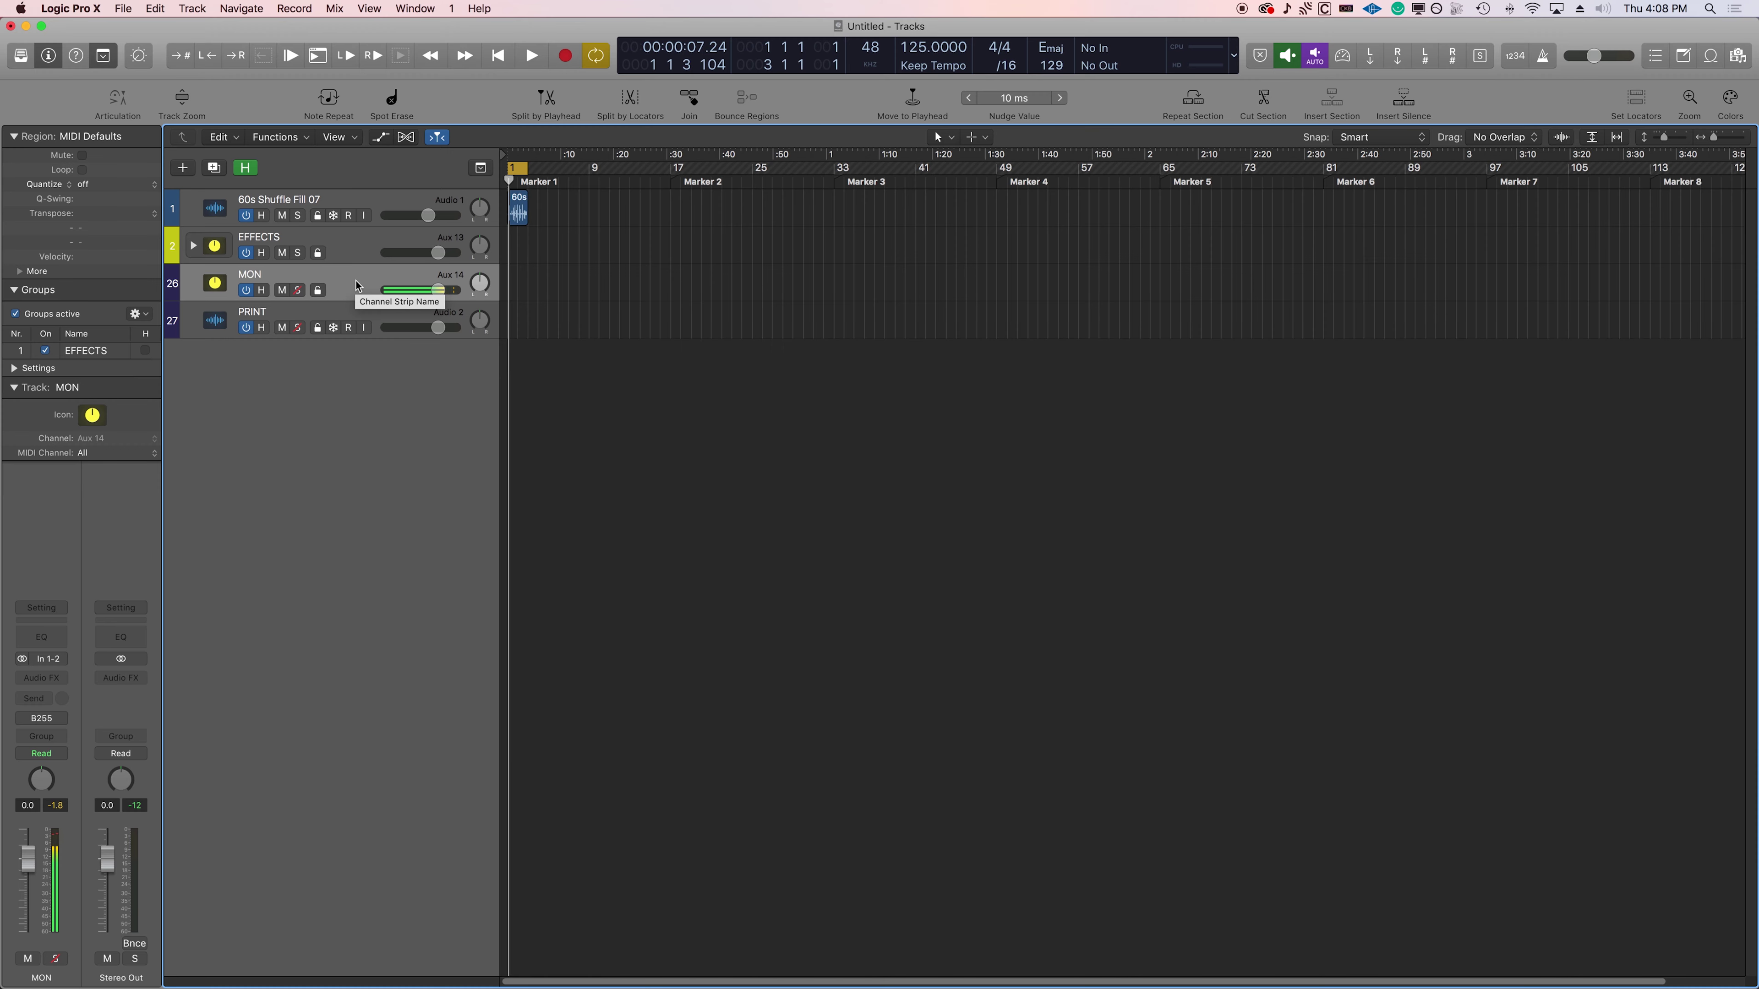
Switch to Finder and add all WAV files from the Export-Demo folder at the project start, each on its own track below PRINT
key(super+Tab)
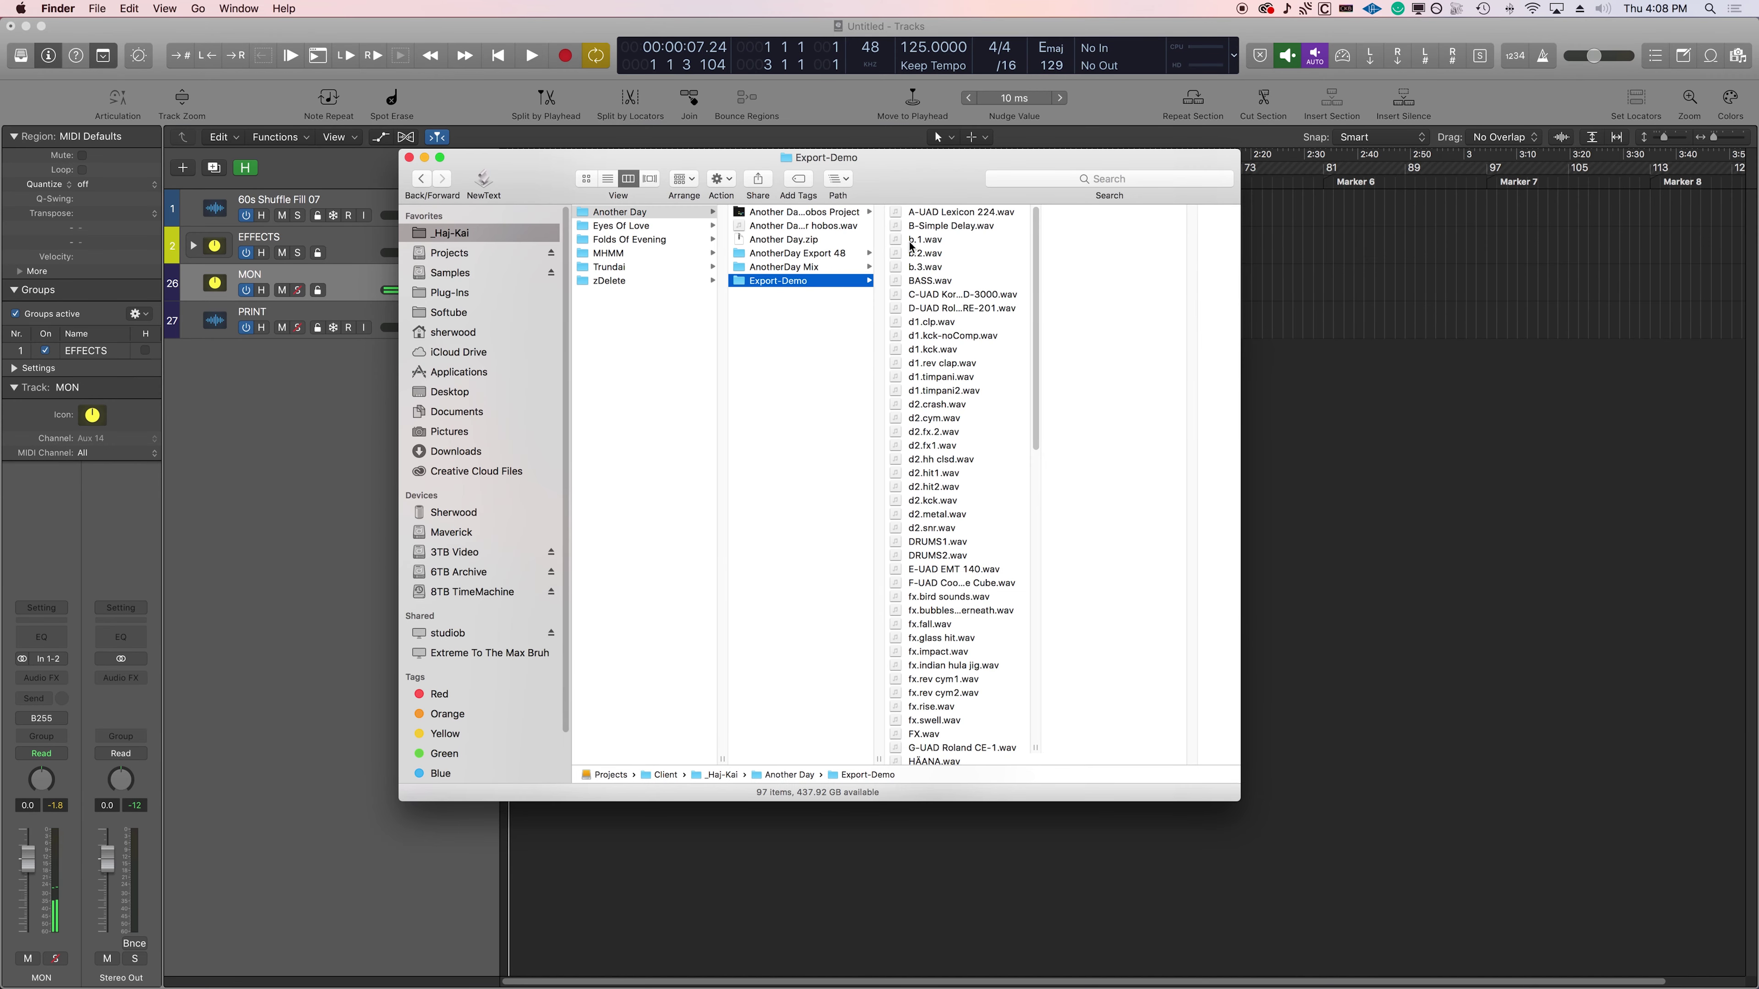
click(969, 308)
key(super+a)
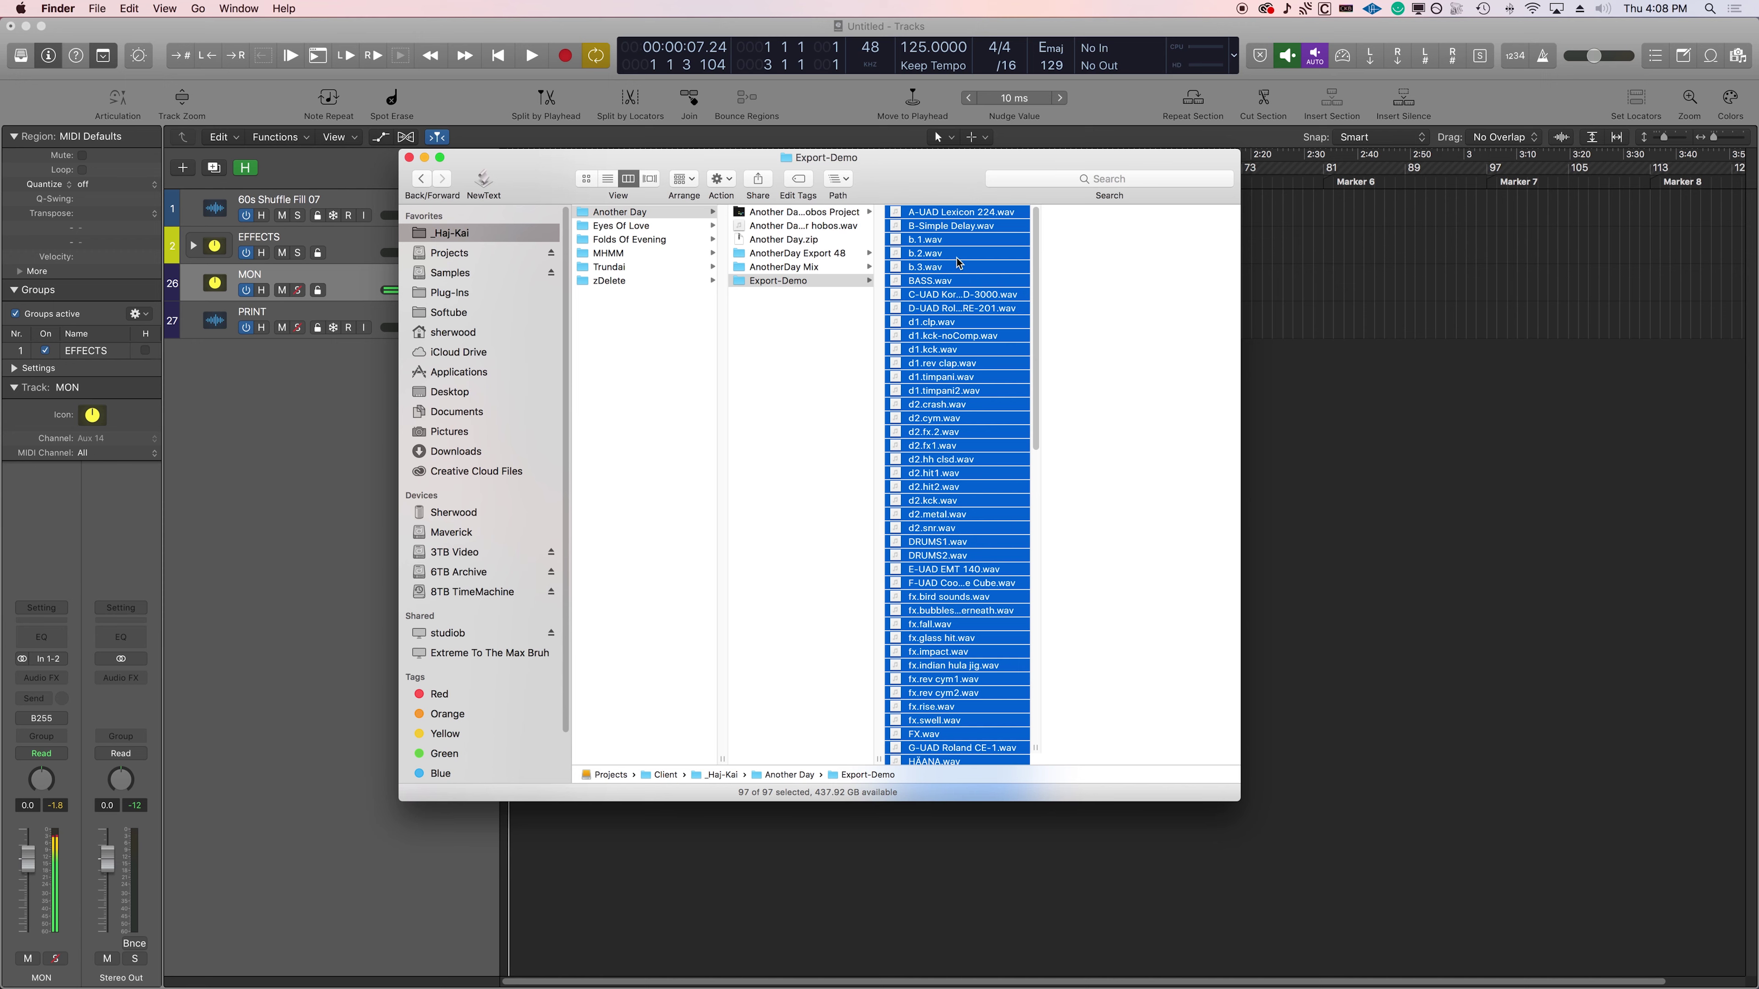
click(896, 211)
drag(896, 211, 508, 388)
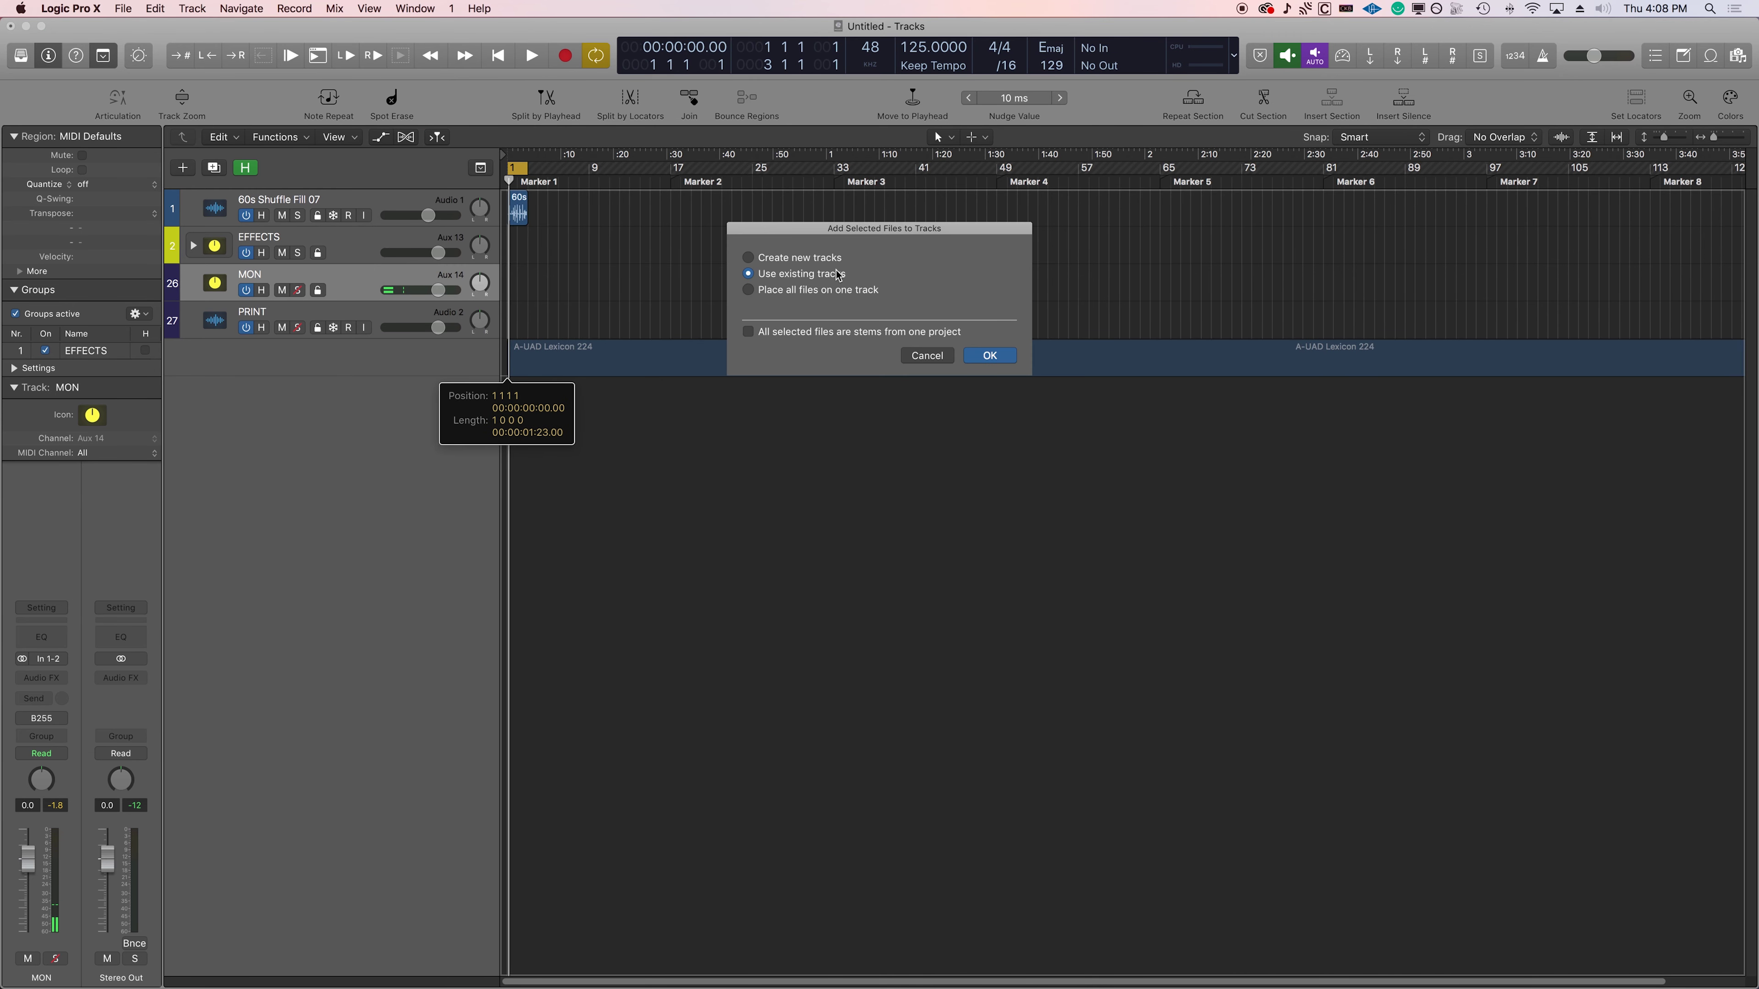
click(972, 356)
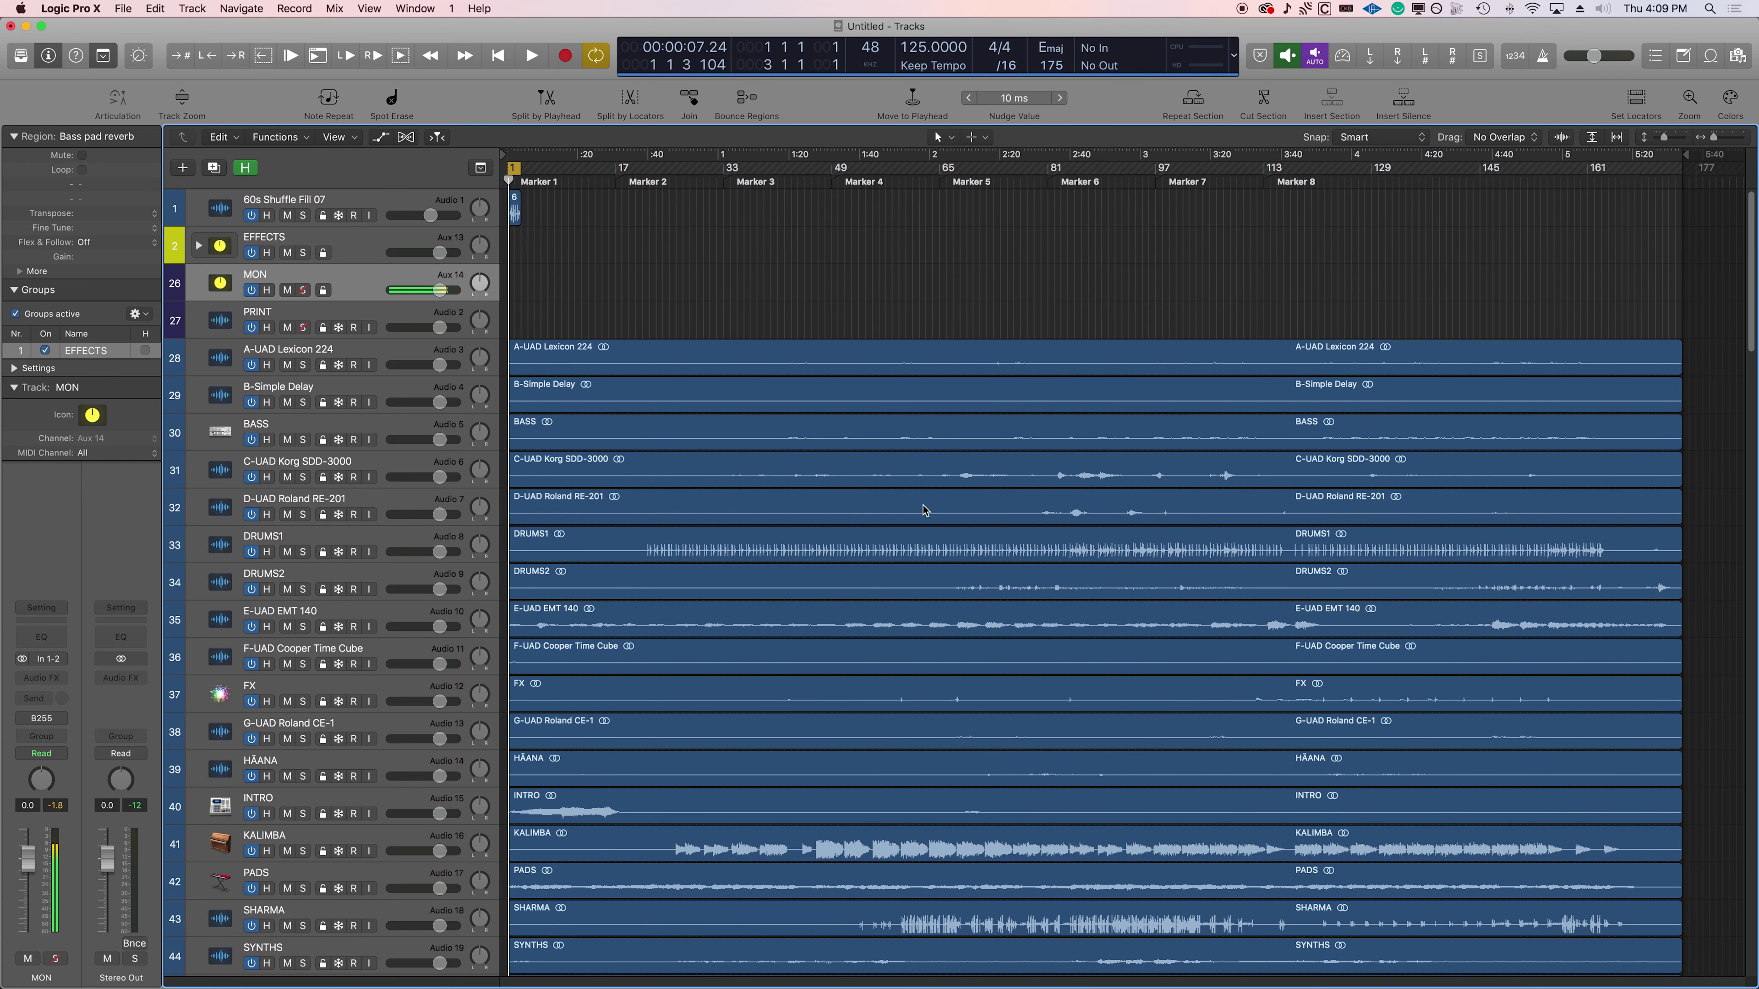
Select the seven effect tracks from A-UAD Lexicon 224 to G-UAD Roland CE-1 and move them further down the track list
click(396, 357)
shift+click(397, 395)
shift+click(397, 470)
shift+click(397, 507)
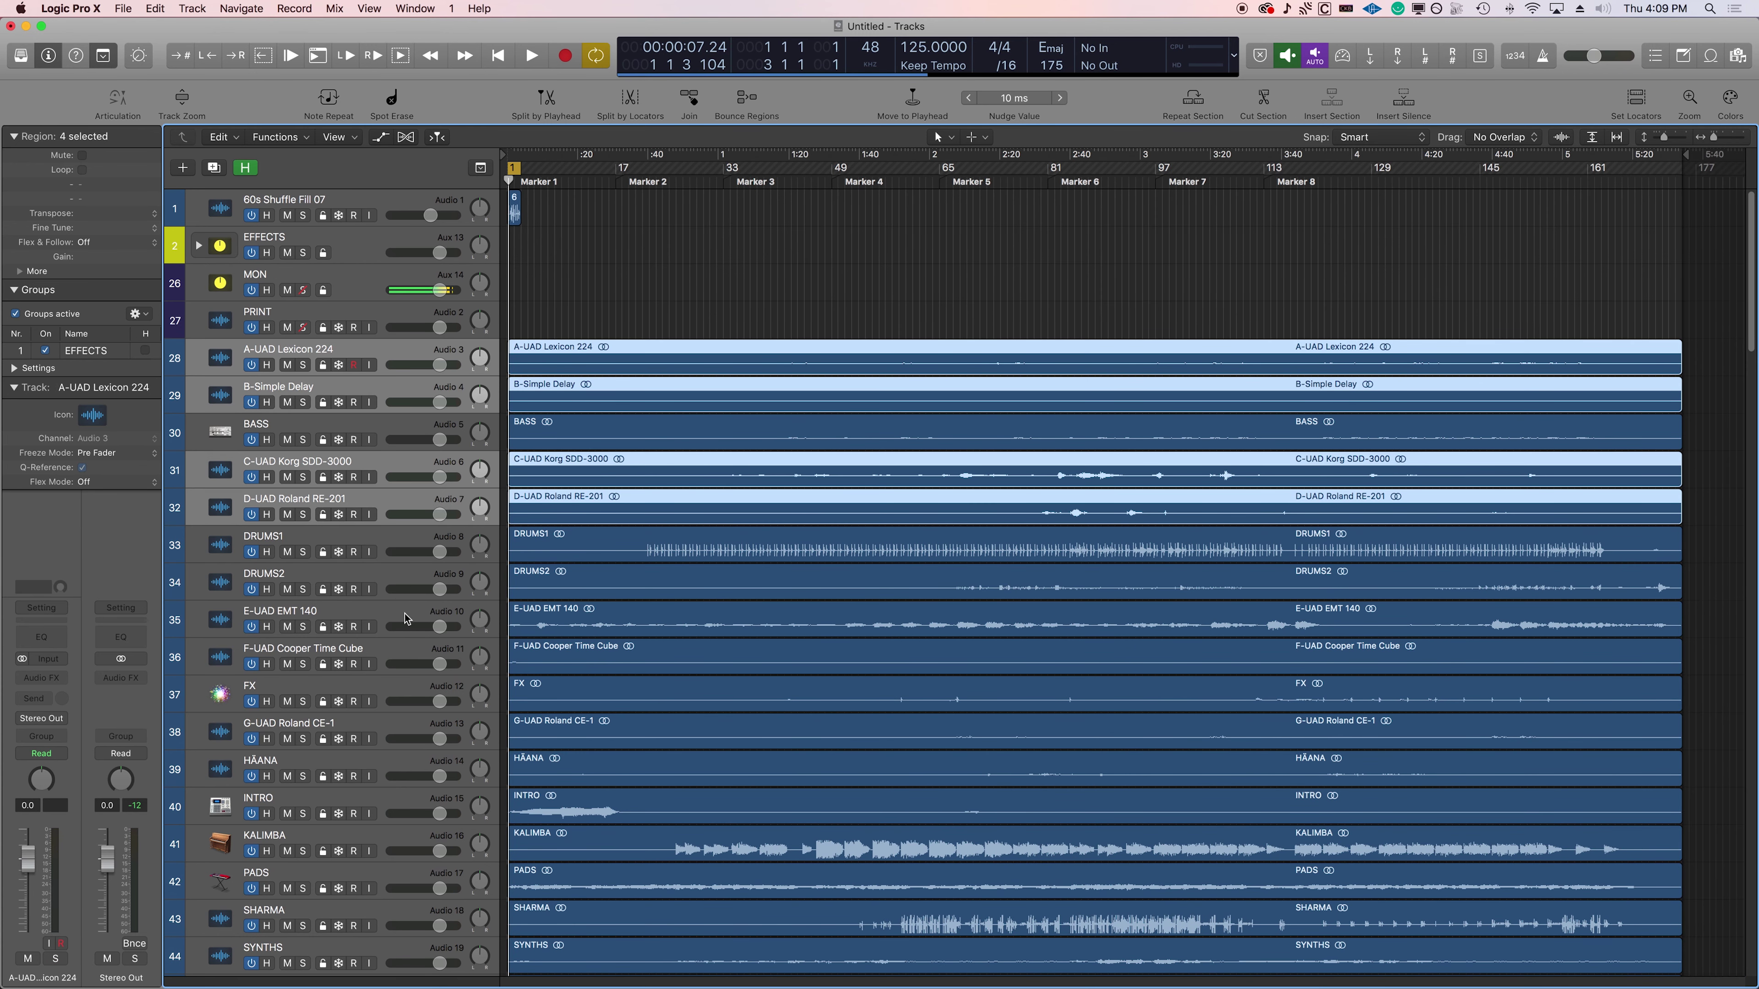
shift+click(396, 619)
shift+click(397, 657)
shift+click(397, 731)
scroll(397, 762, down, 20)
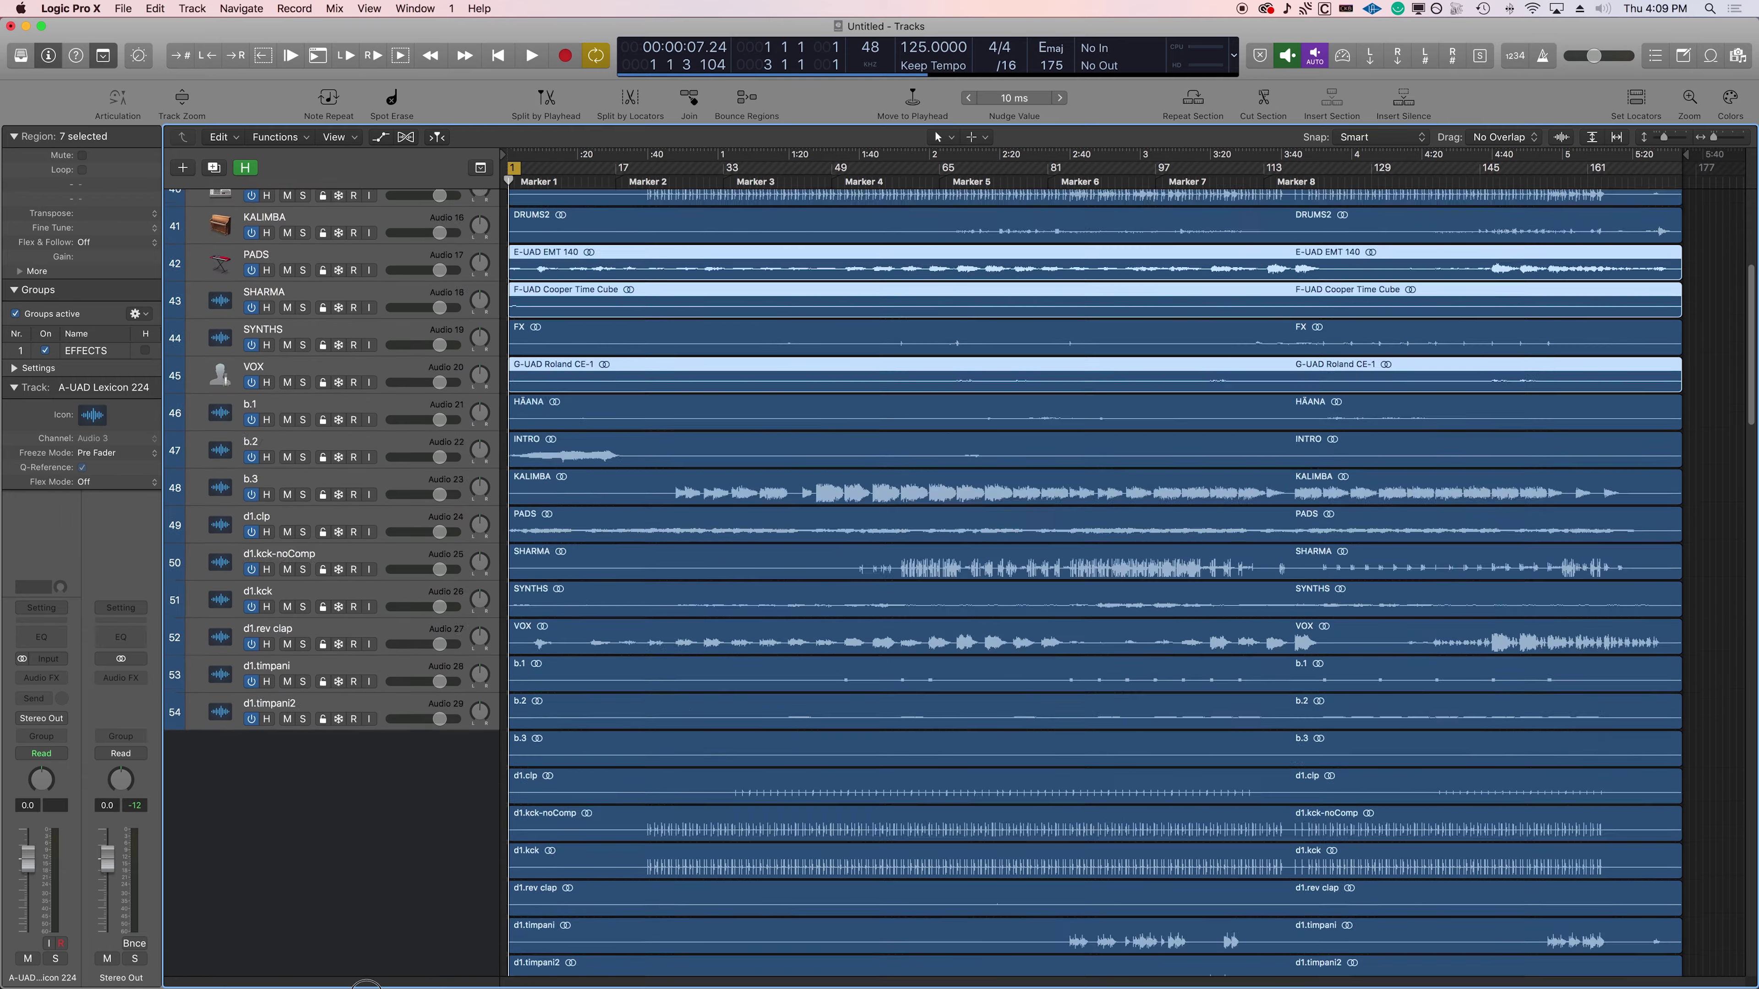
drag(366, 986, 326, 748)
scroll(322, 731, up, 15)
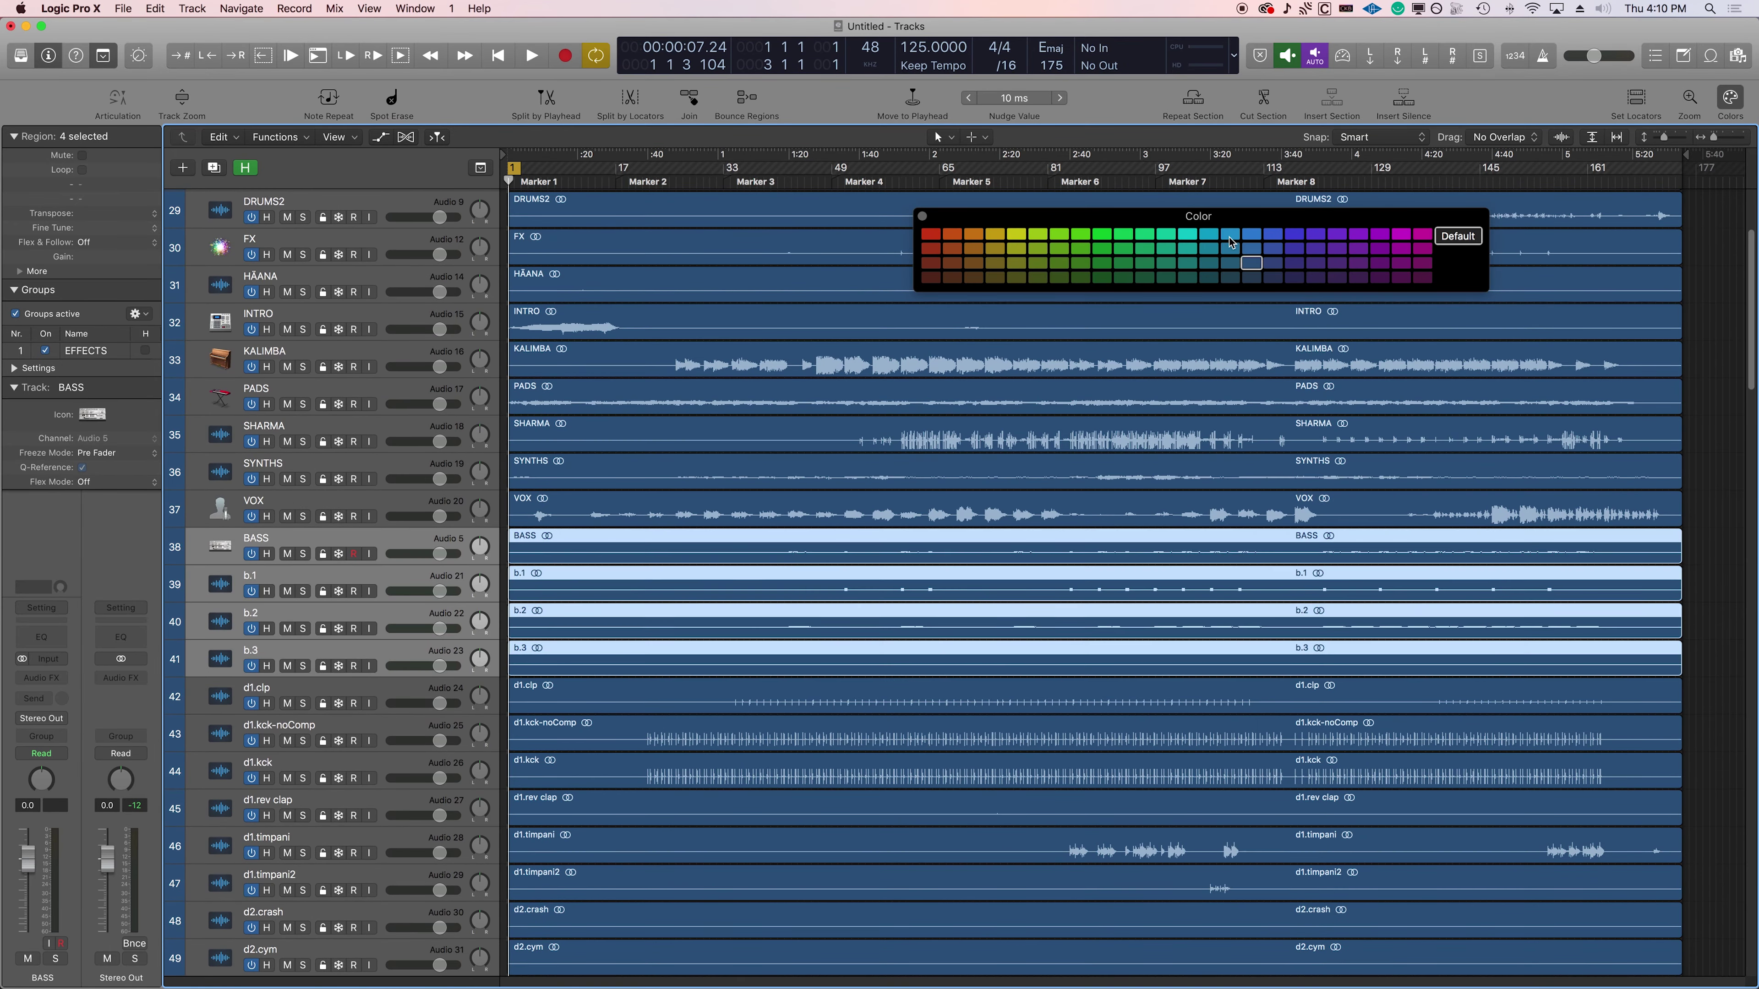
Colour the BASS and b.1 to b.3 tracks light blue and group b.1, b.2 and b.3 into a summing track stack
click(1230, 237)
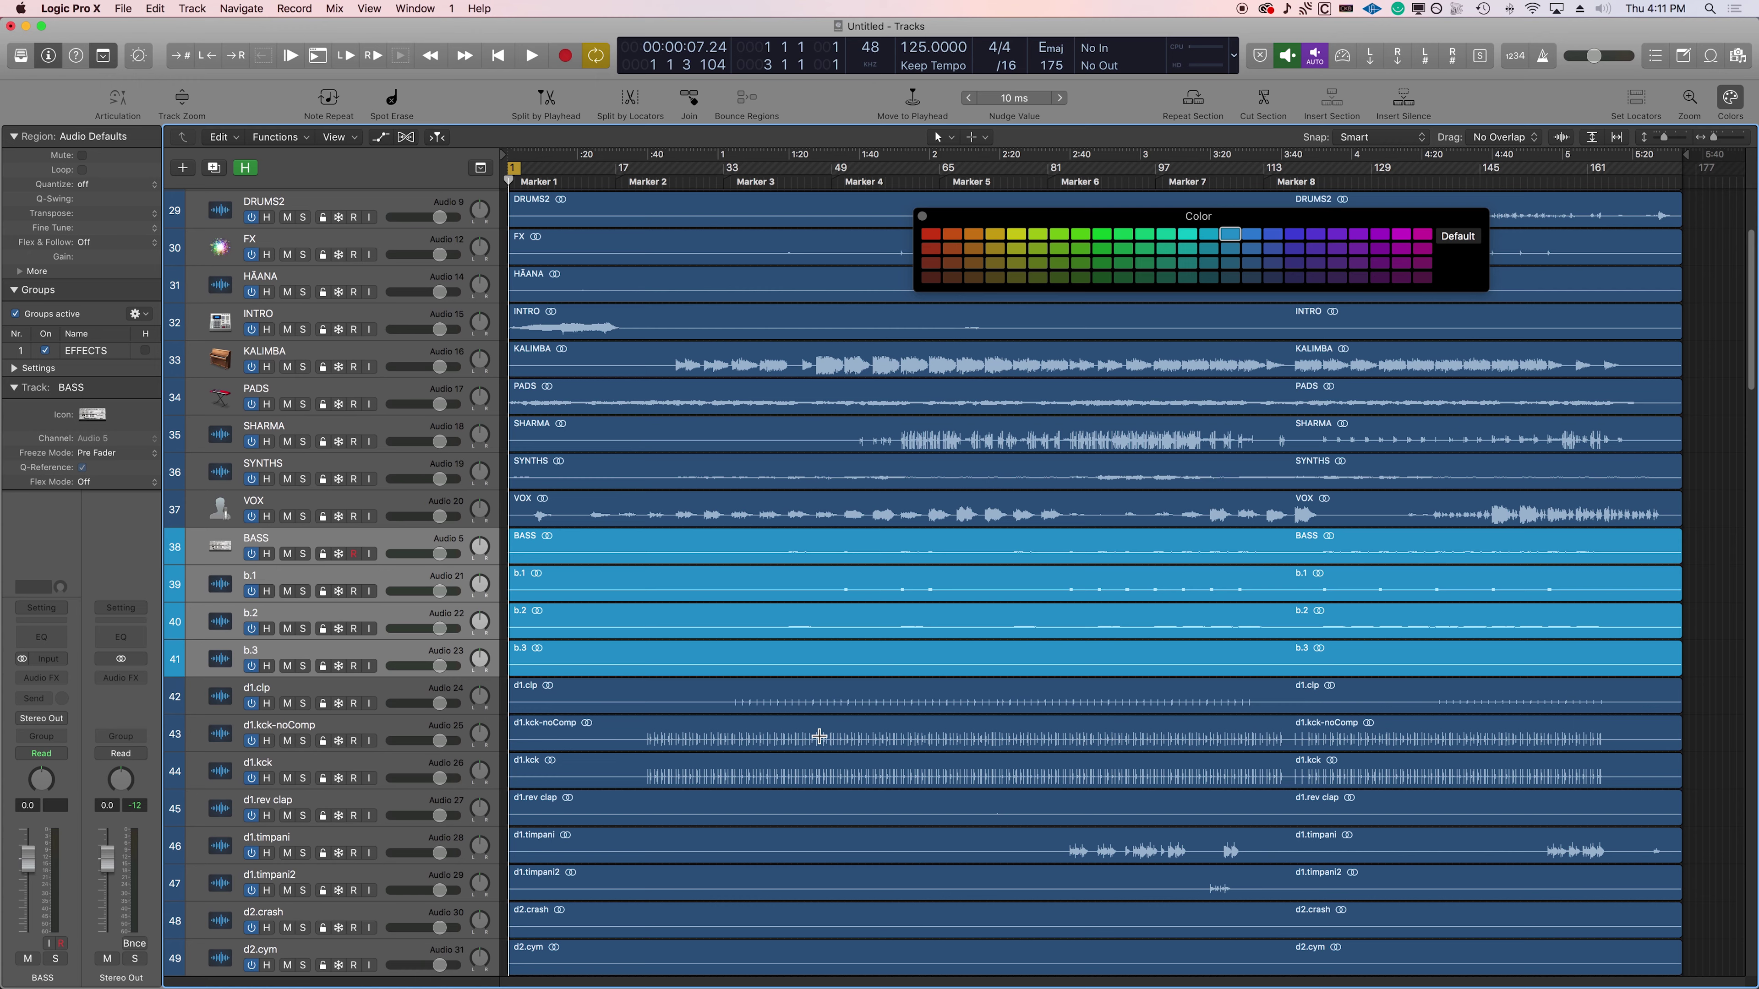
click(192, 8)
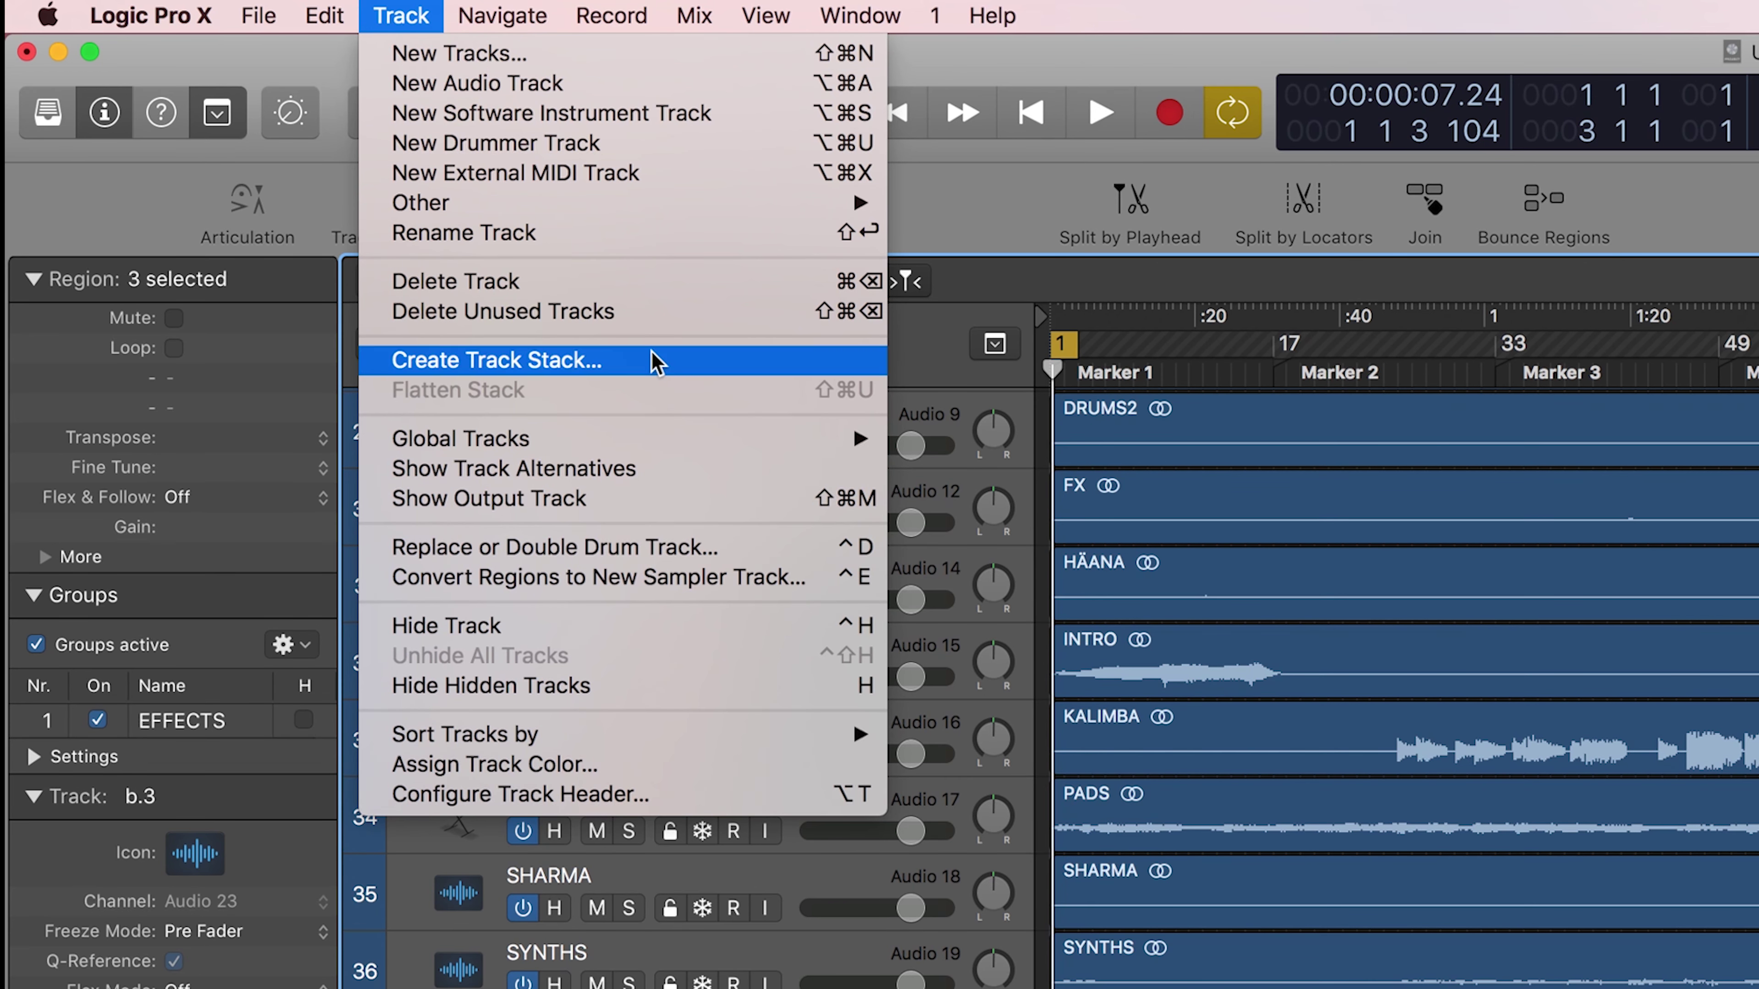
click(653, 357)
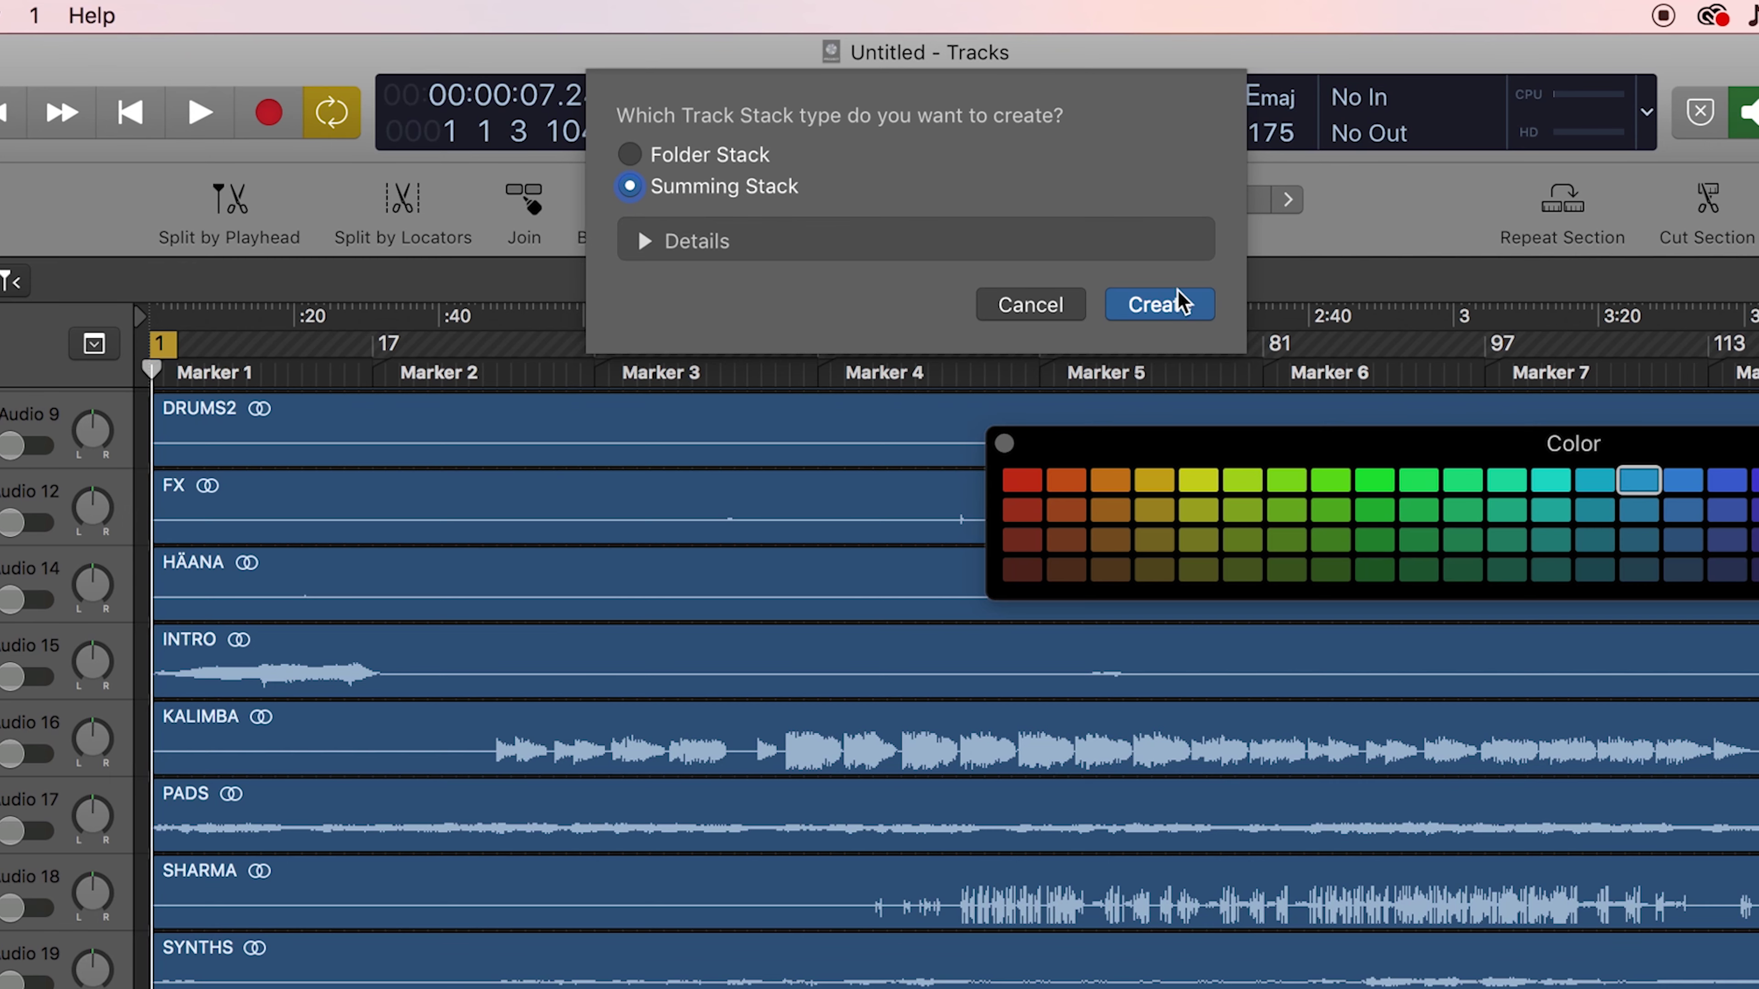
click(1161, 305)
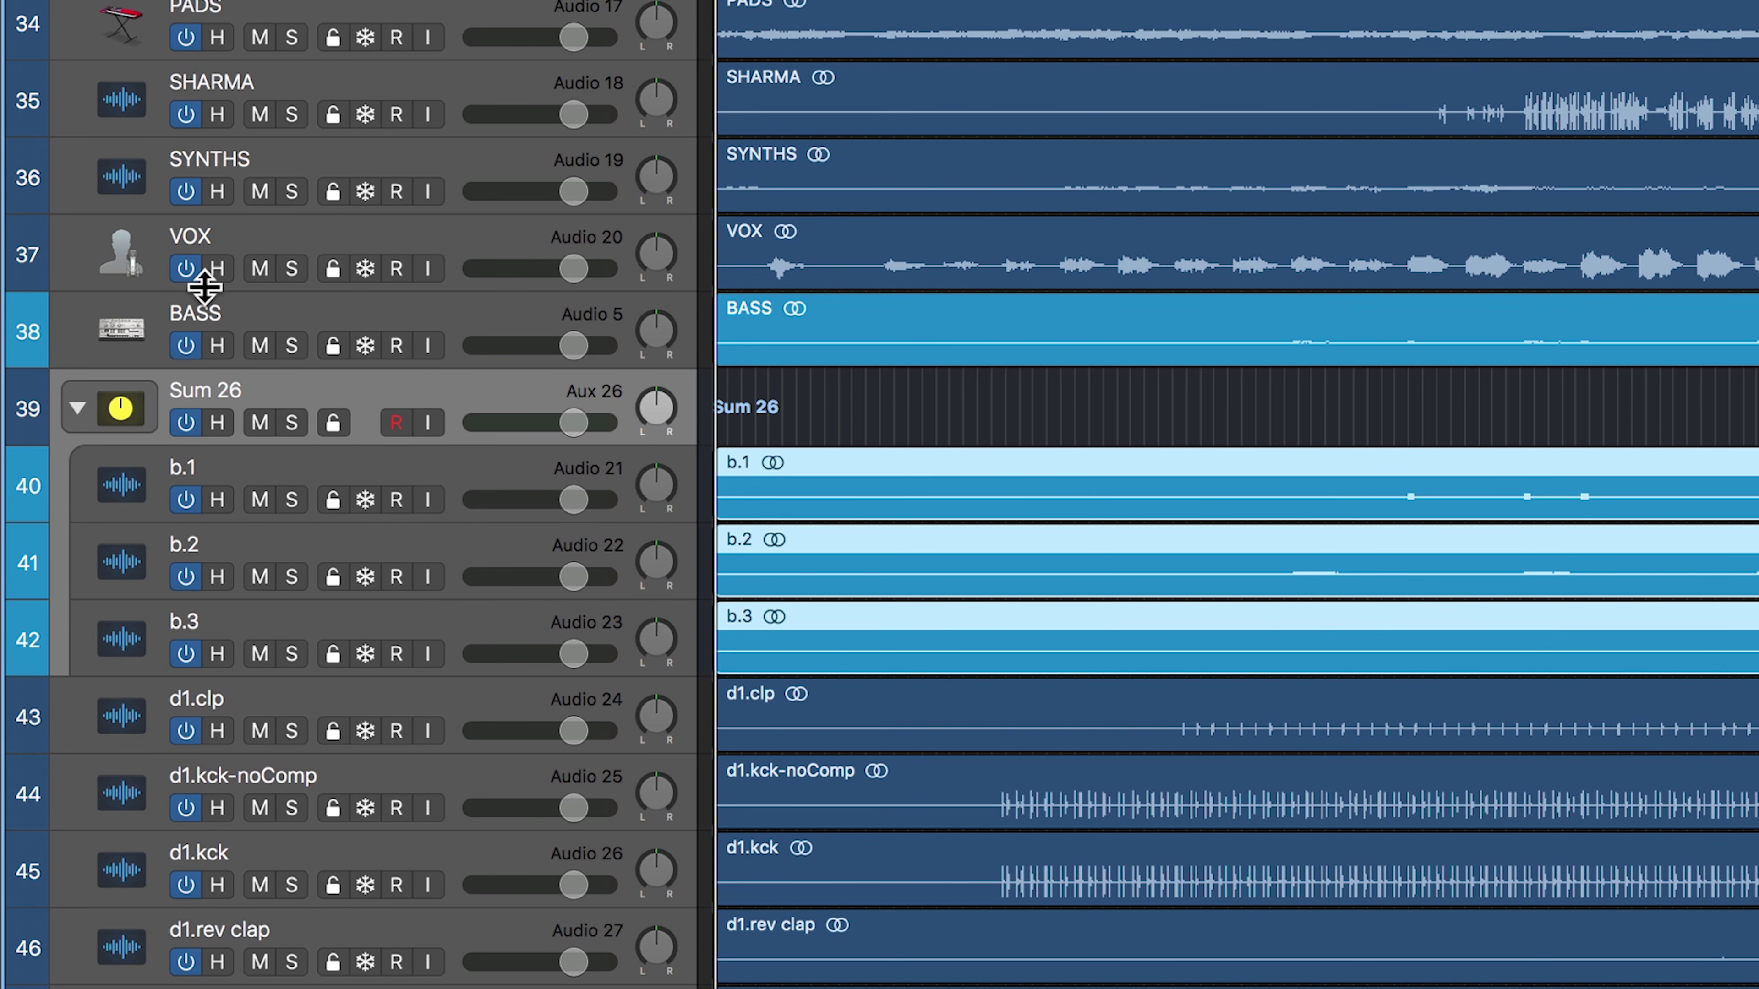
Collapse and expand the new bass summing stack, and examine its three member tracks and its main track
click(76, 410)
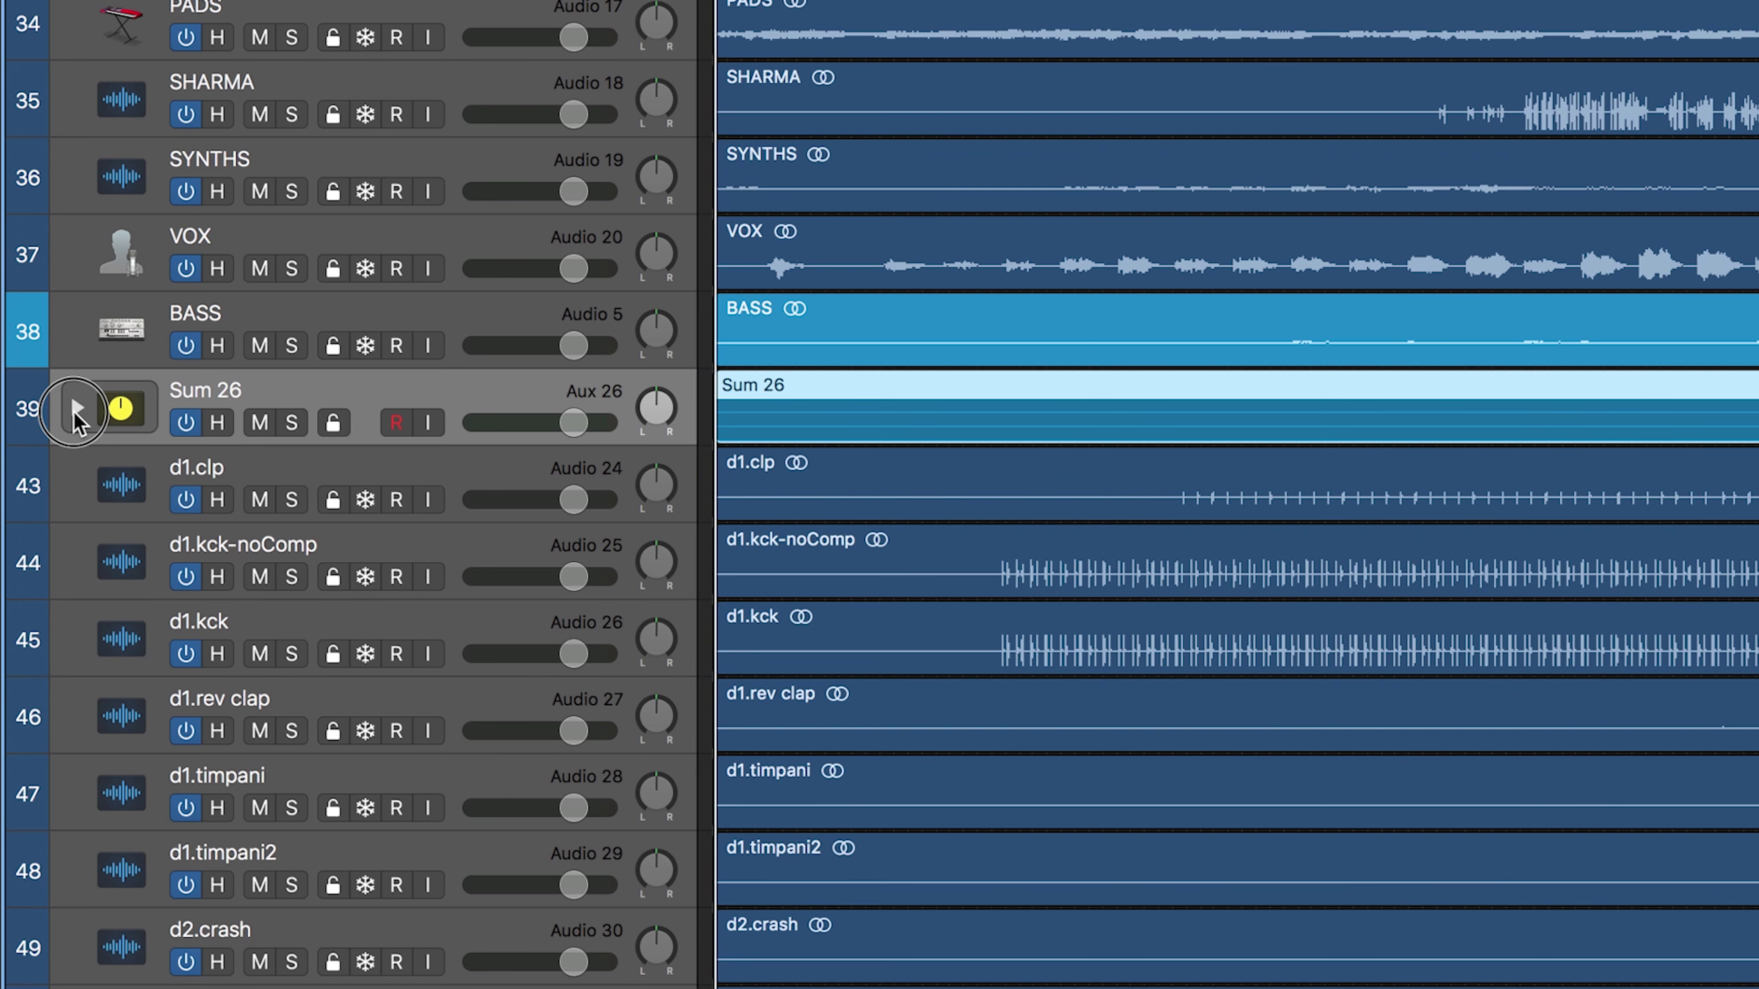
click(76, 410)
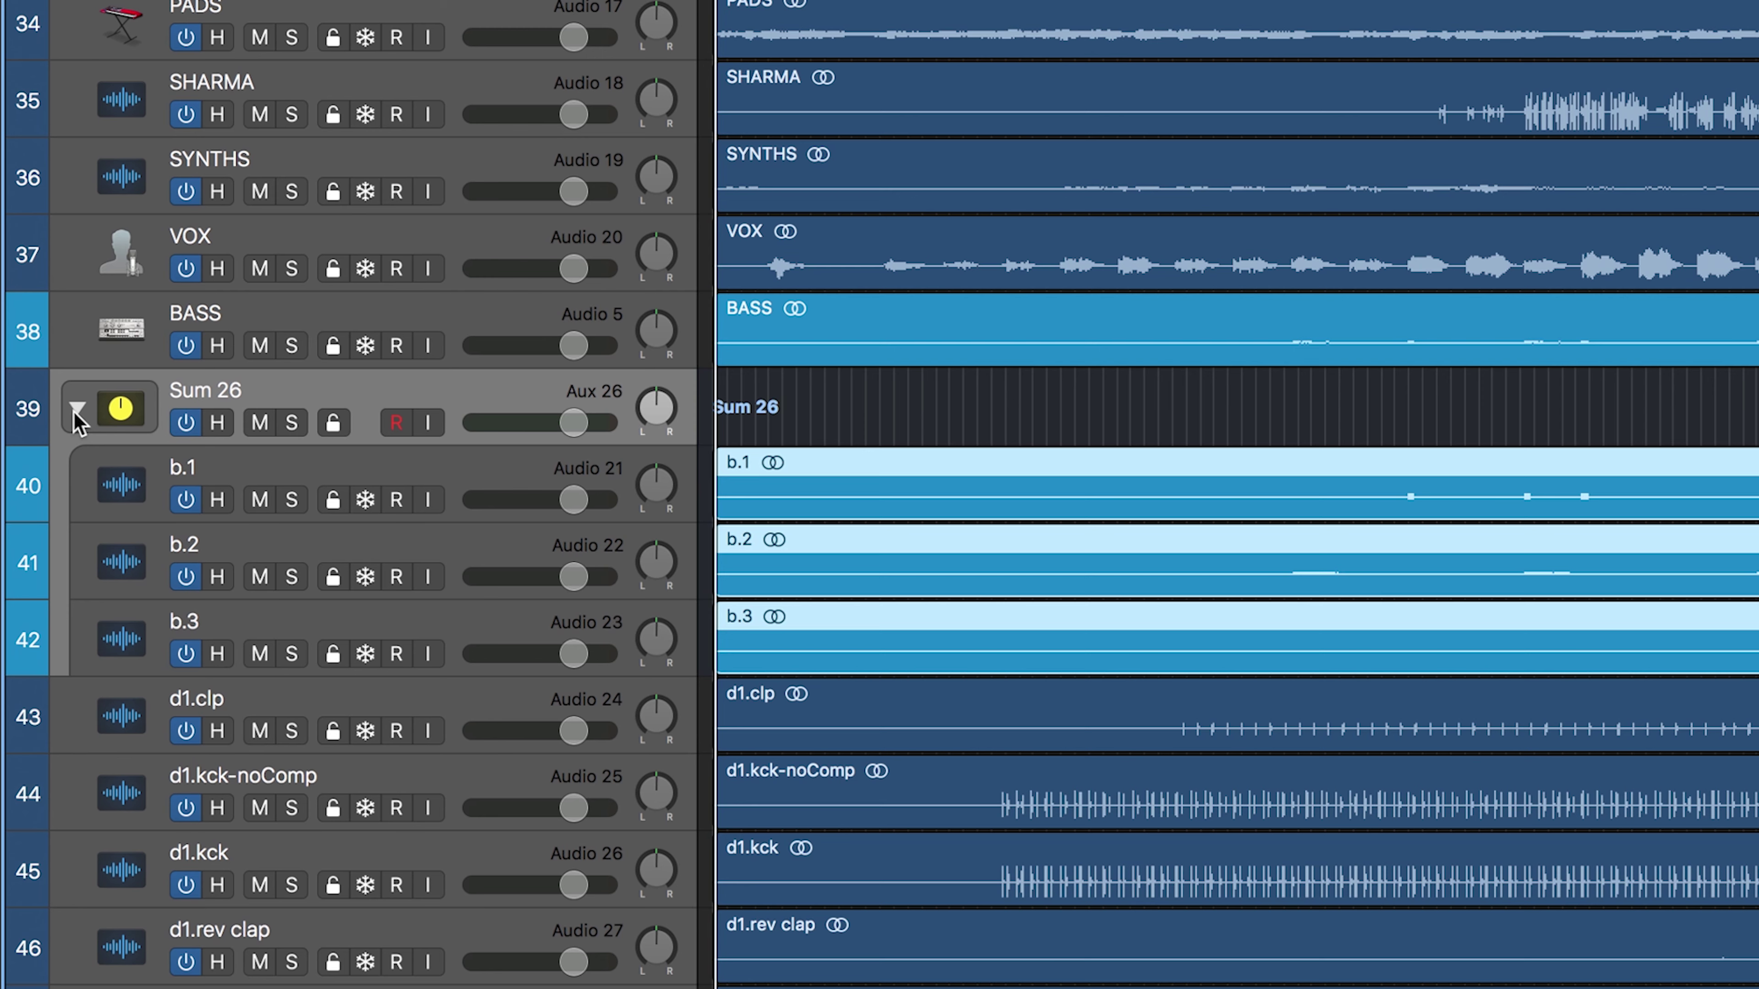
click(235, 464)
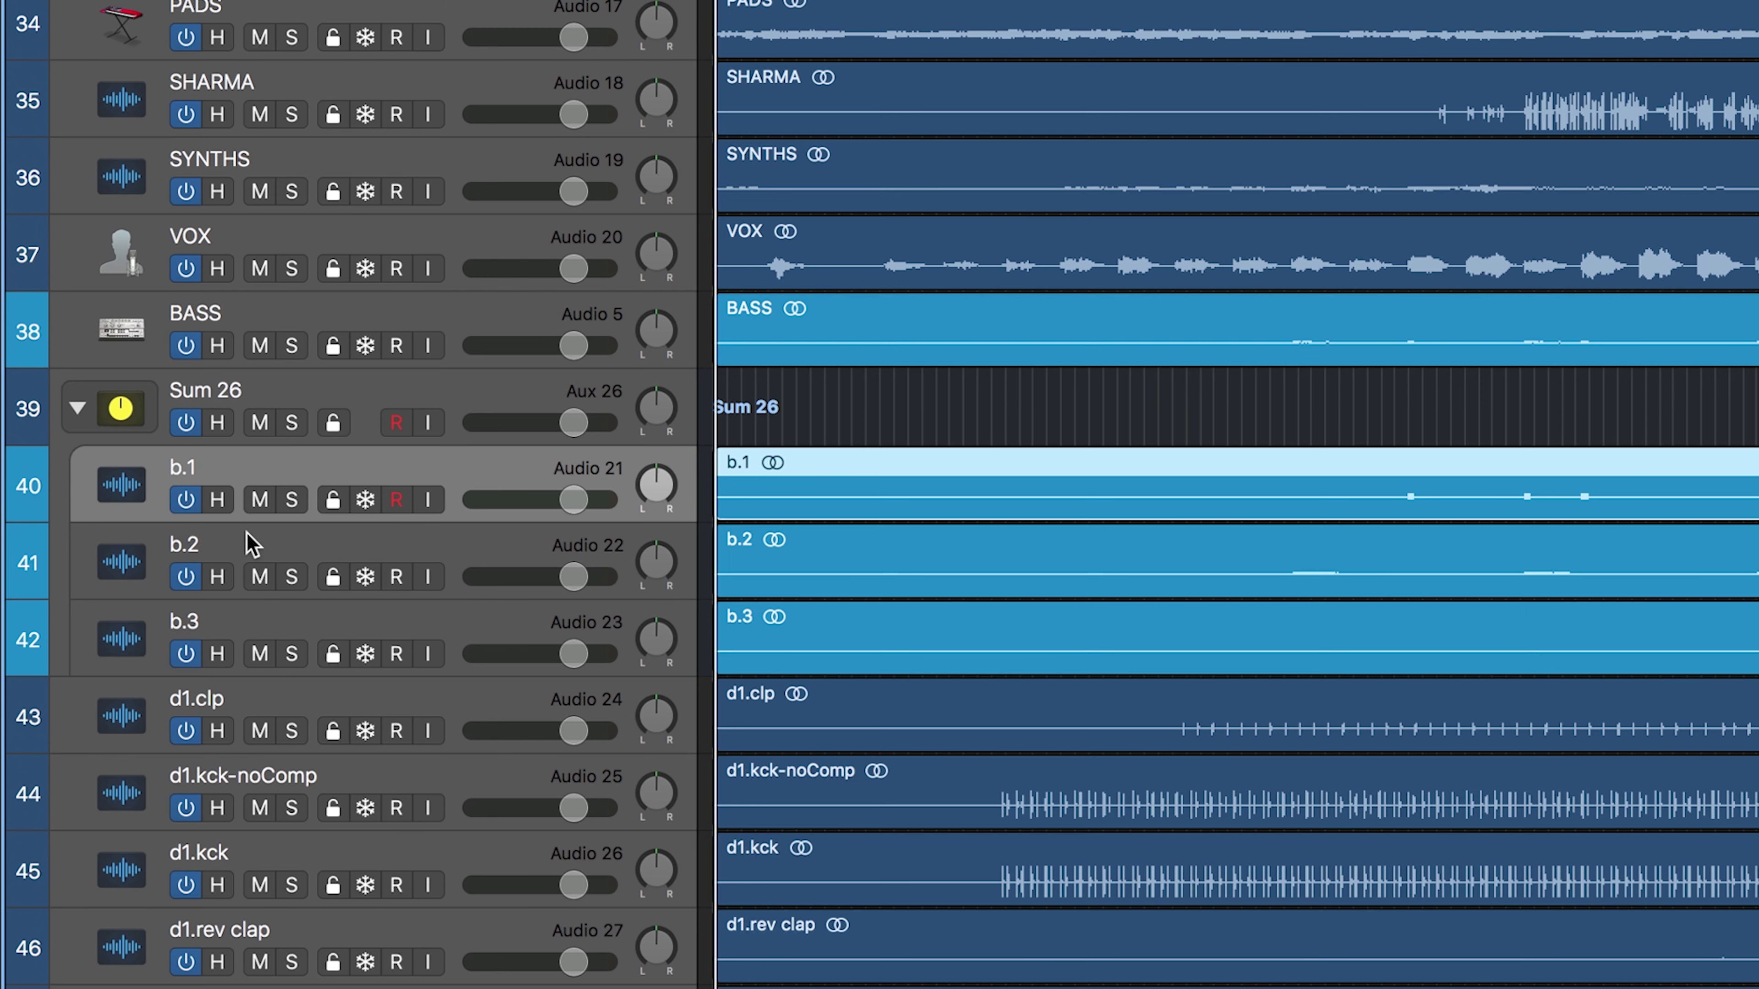
click(253, 559)
click(256, 632)
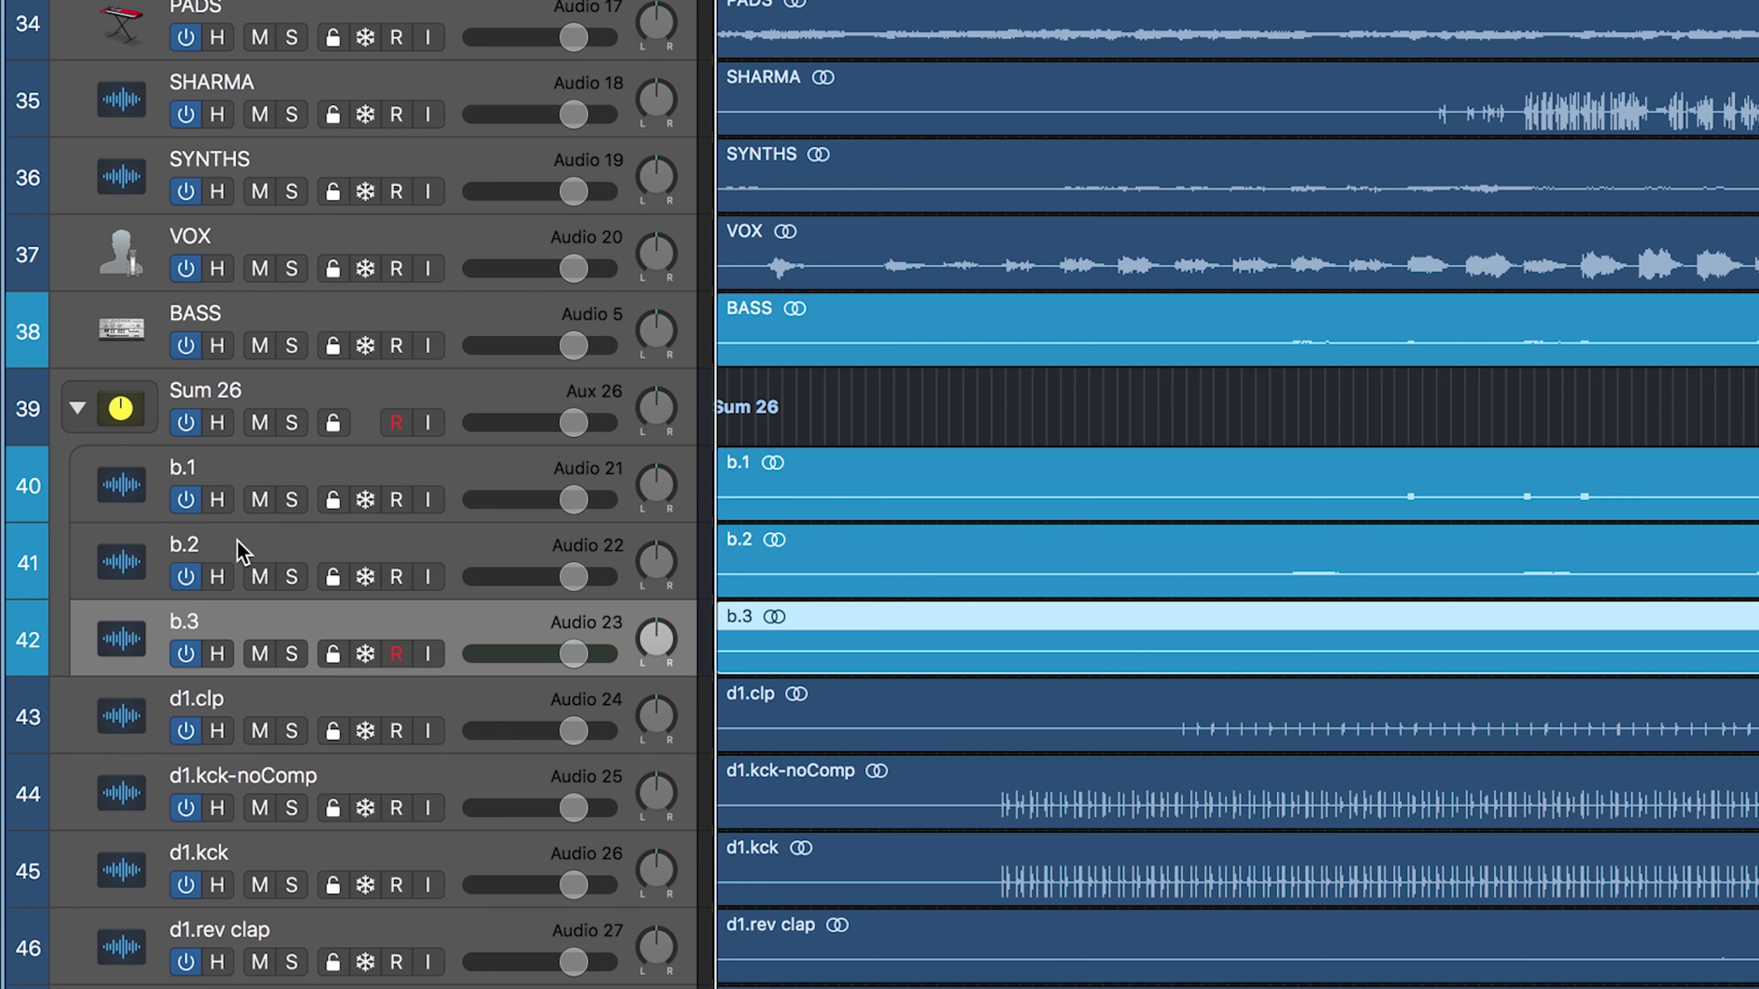
click(326, 392)
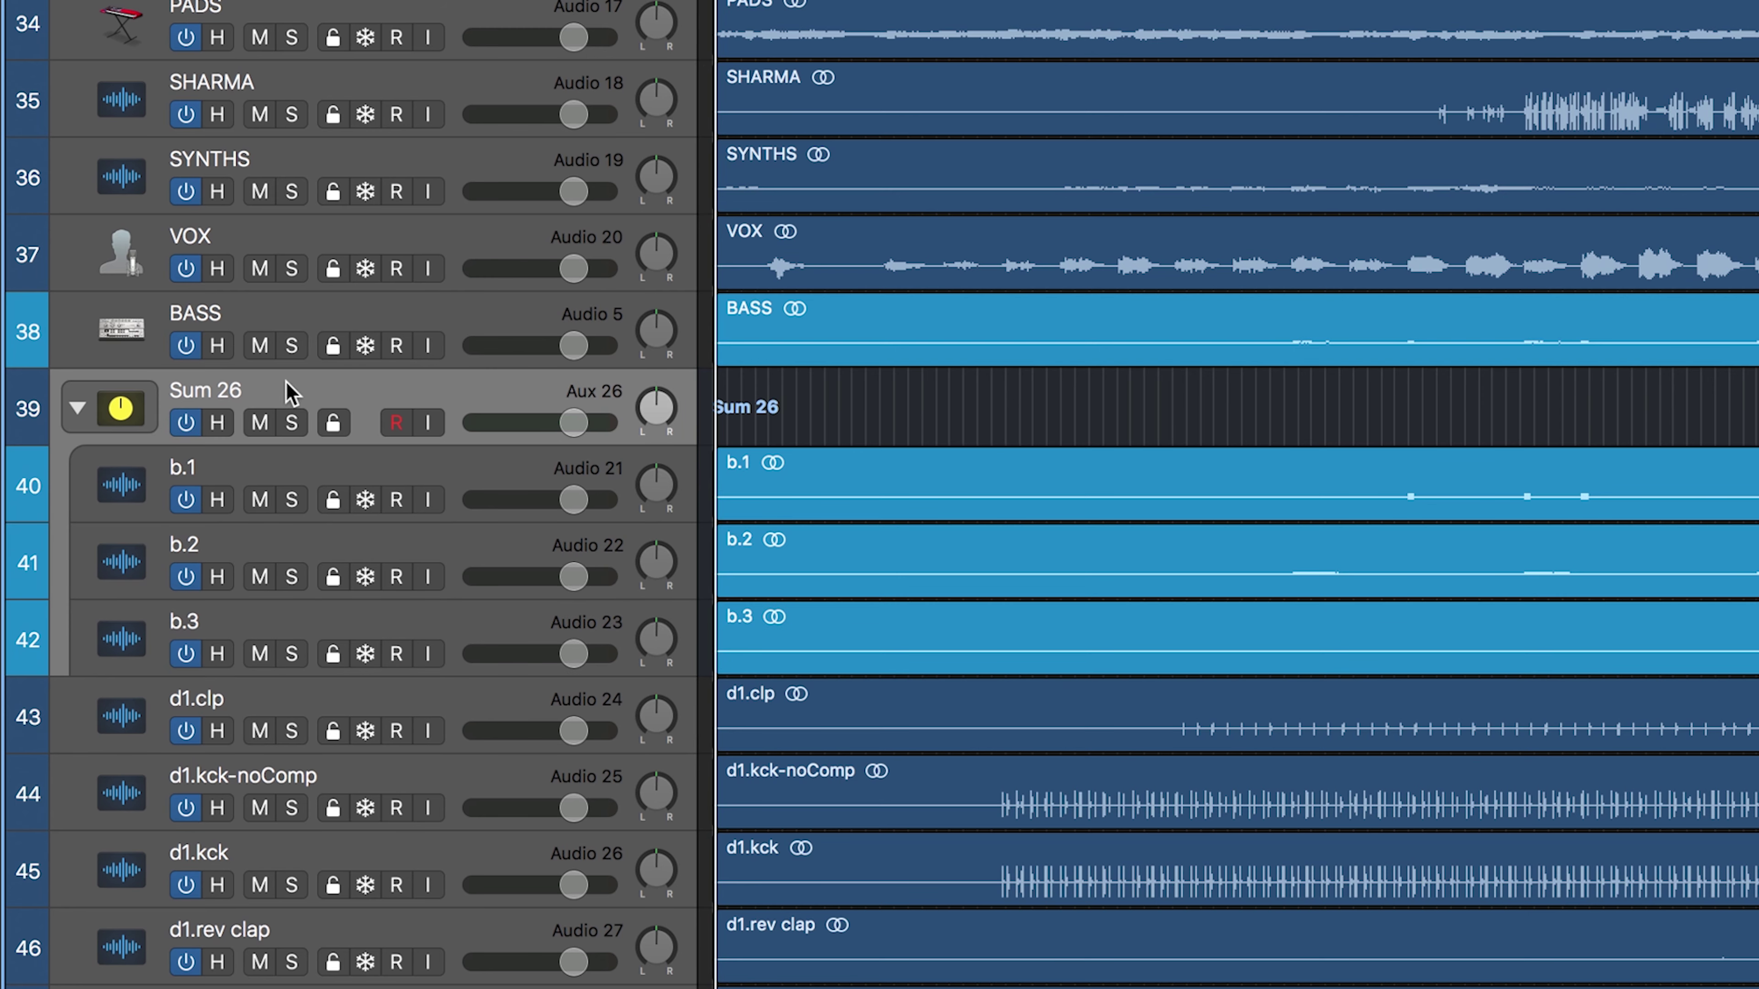
mouse_move(575, 423)
mouse_down()
mouse_move(534, 423)
mouse_move(575, 424)
mouse_up()
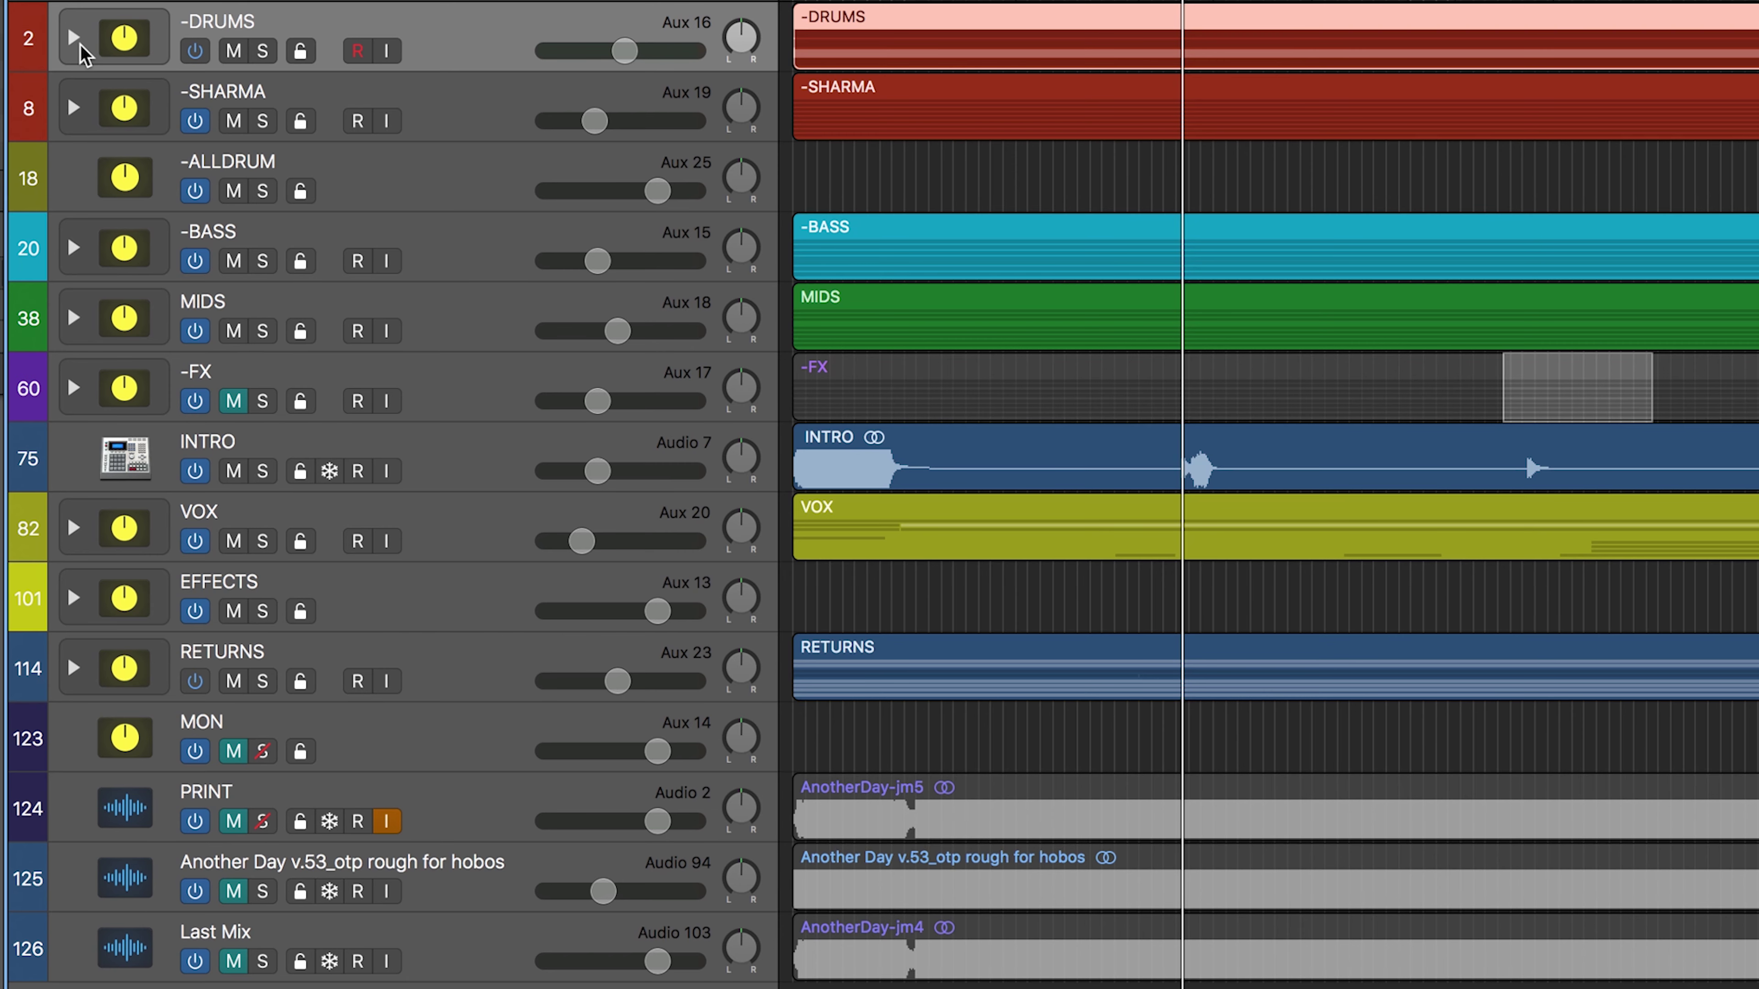
Examine the -DRUMS and -SHARMA track stacks and the -ALLDRUM track in the finished mix project
click(74, 38)
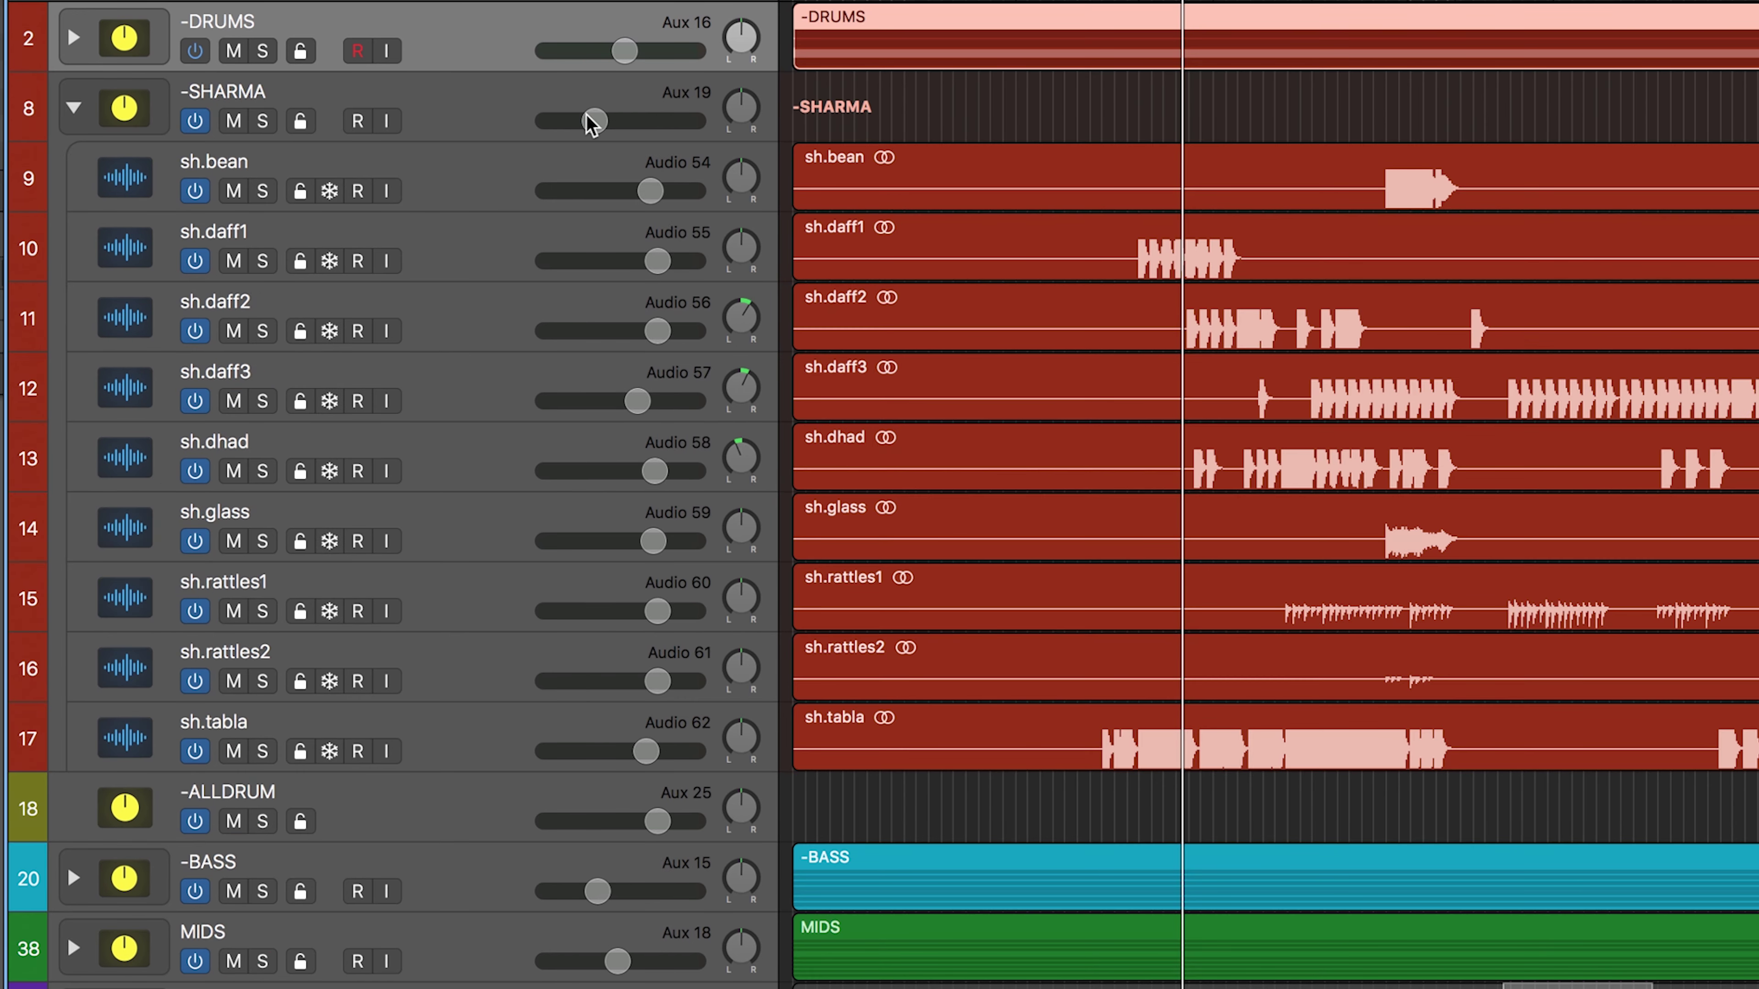
click(485, 105)
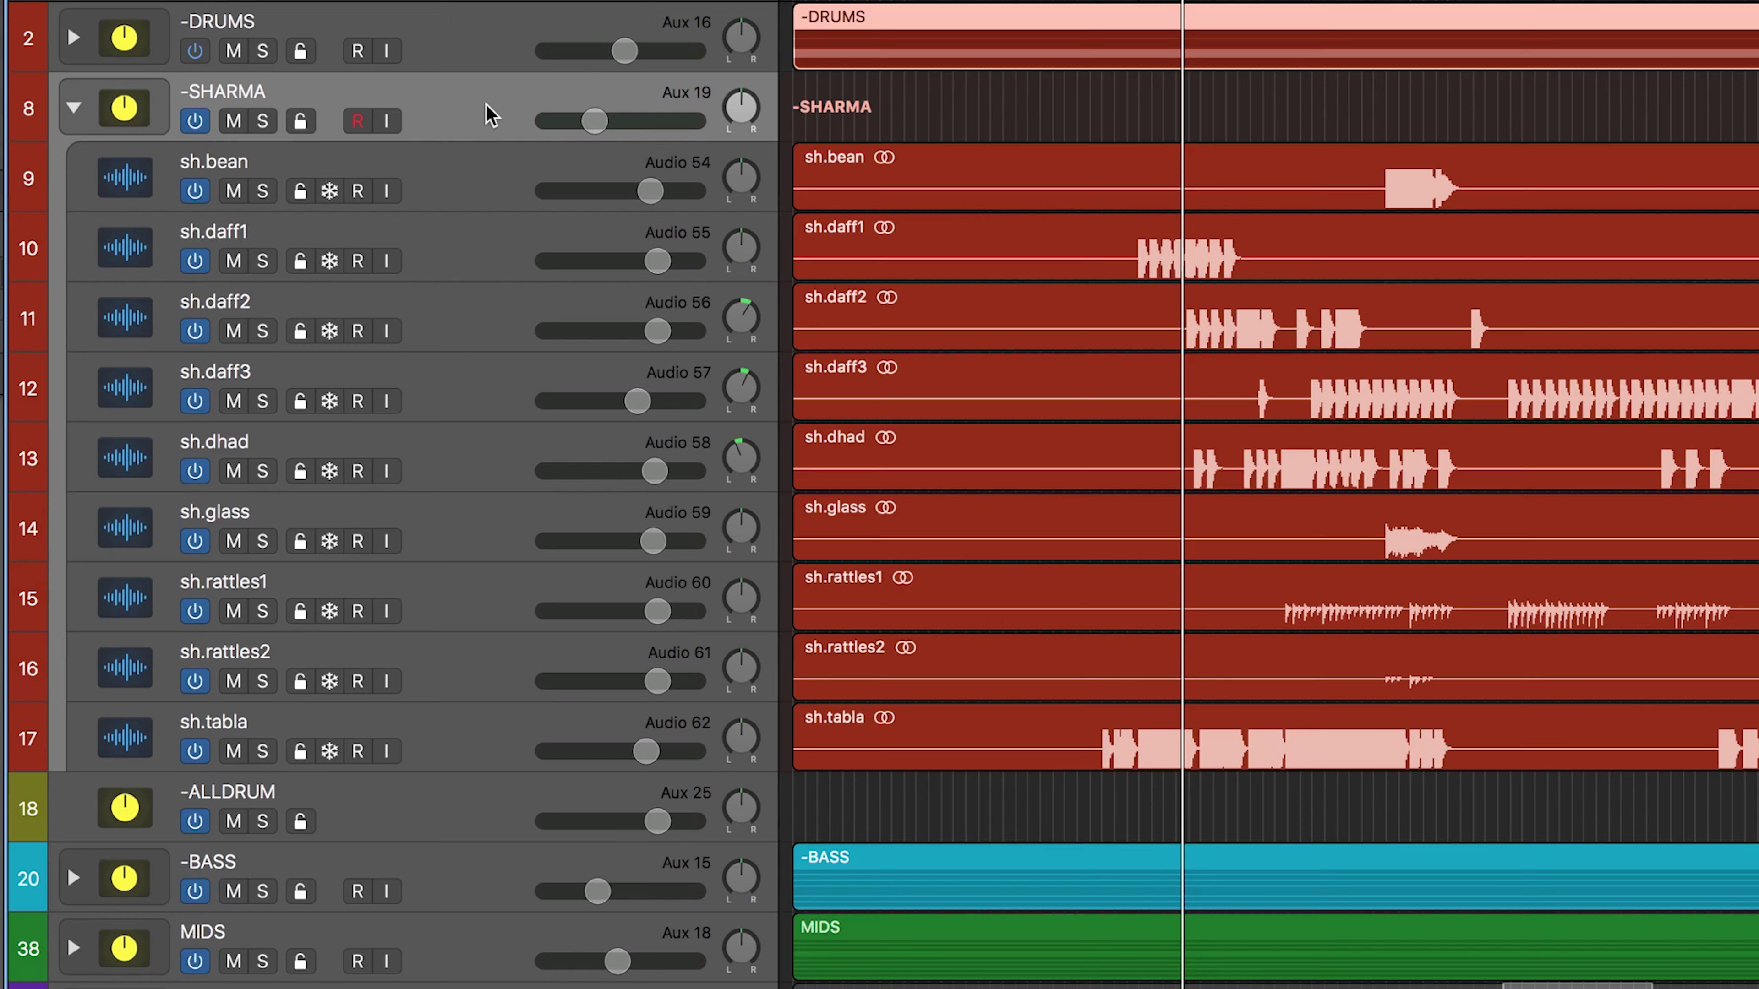
click(73, 107)
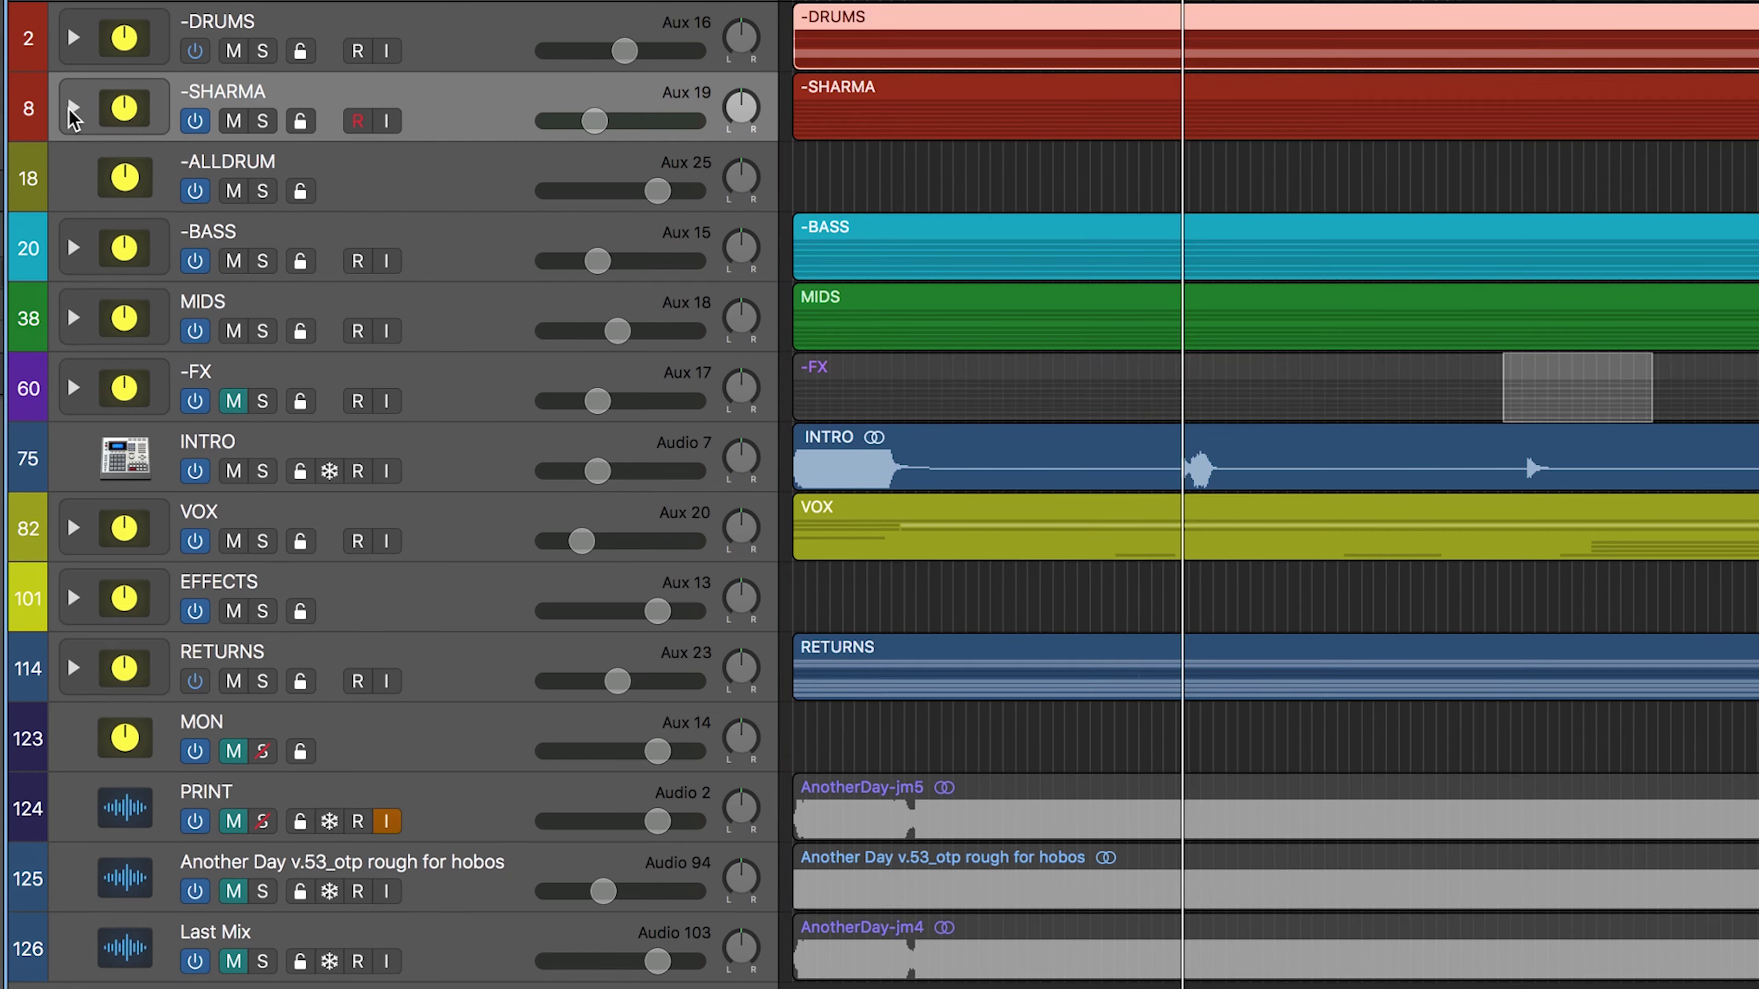
shift+click(470, 46)
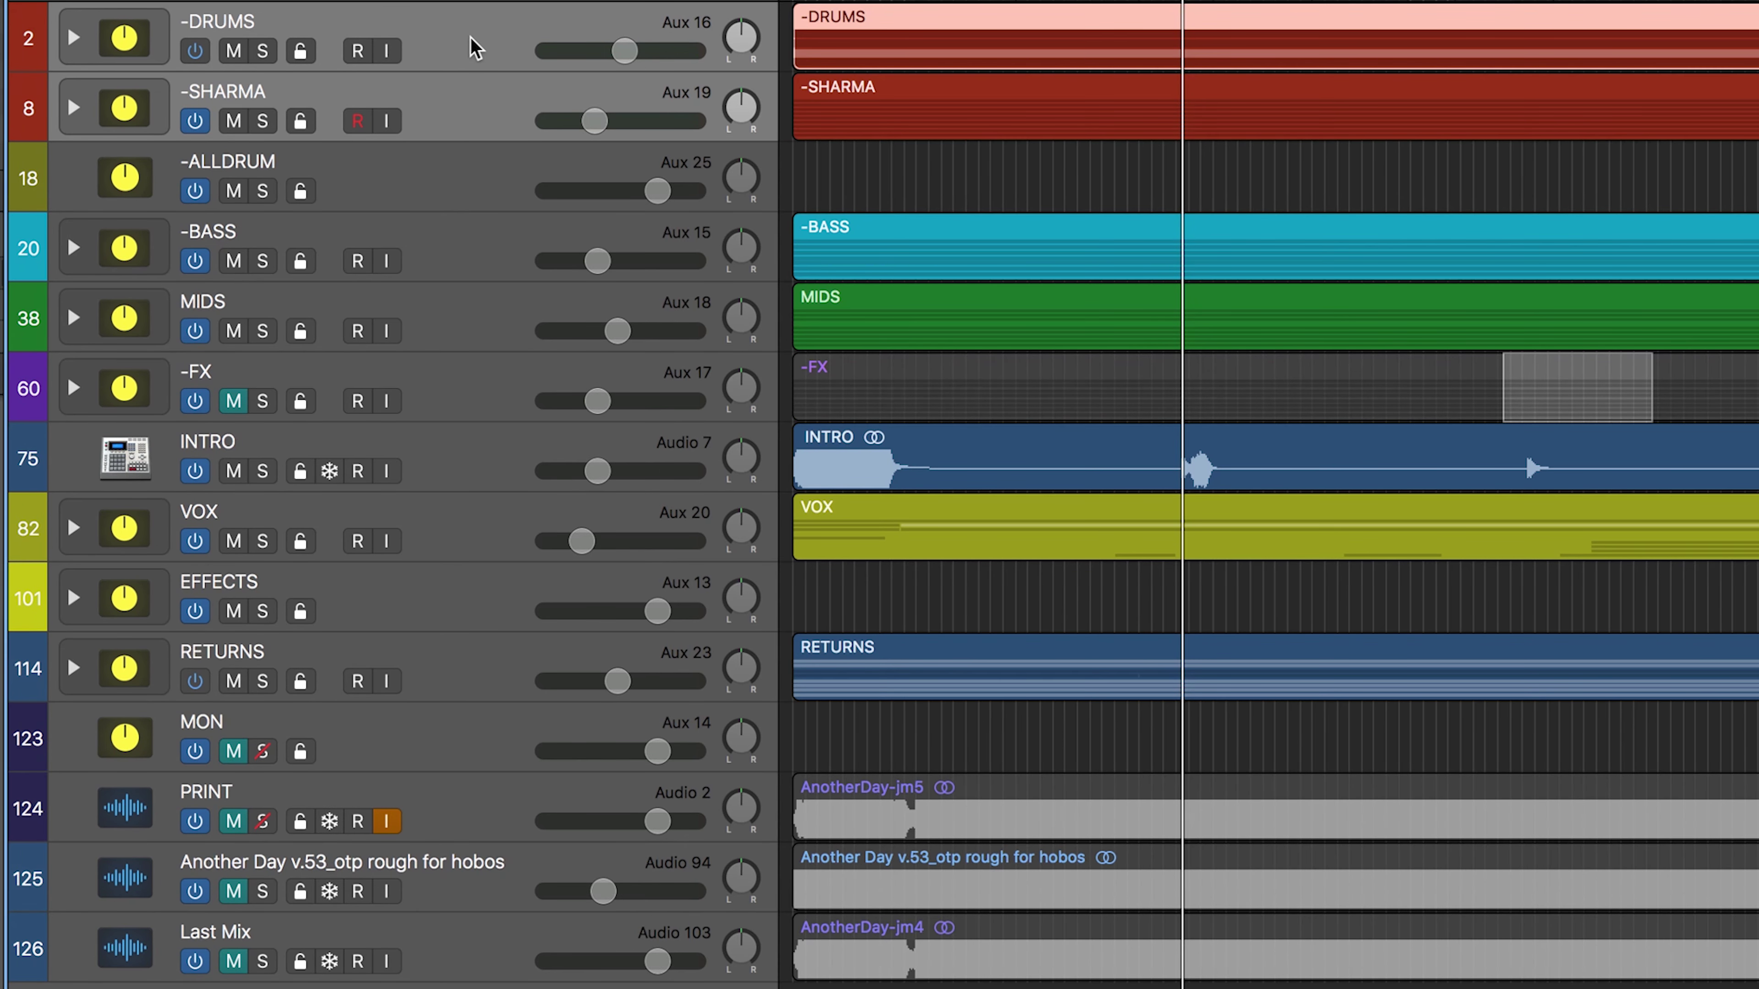
click(425, 200)
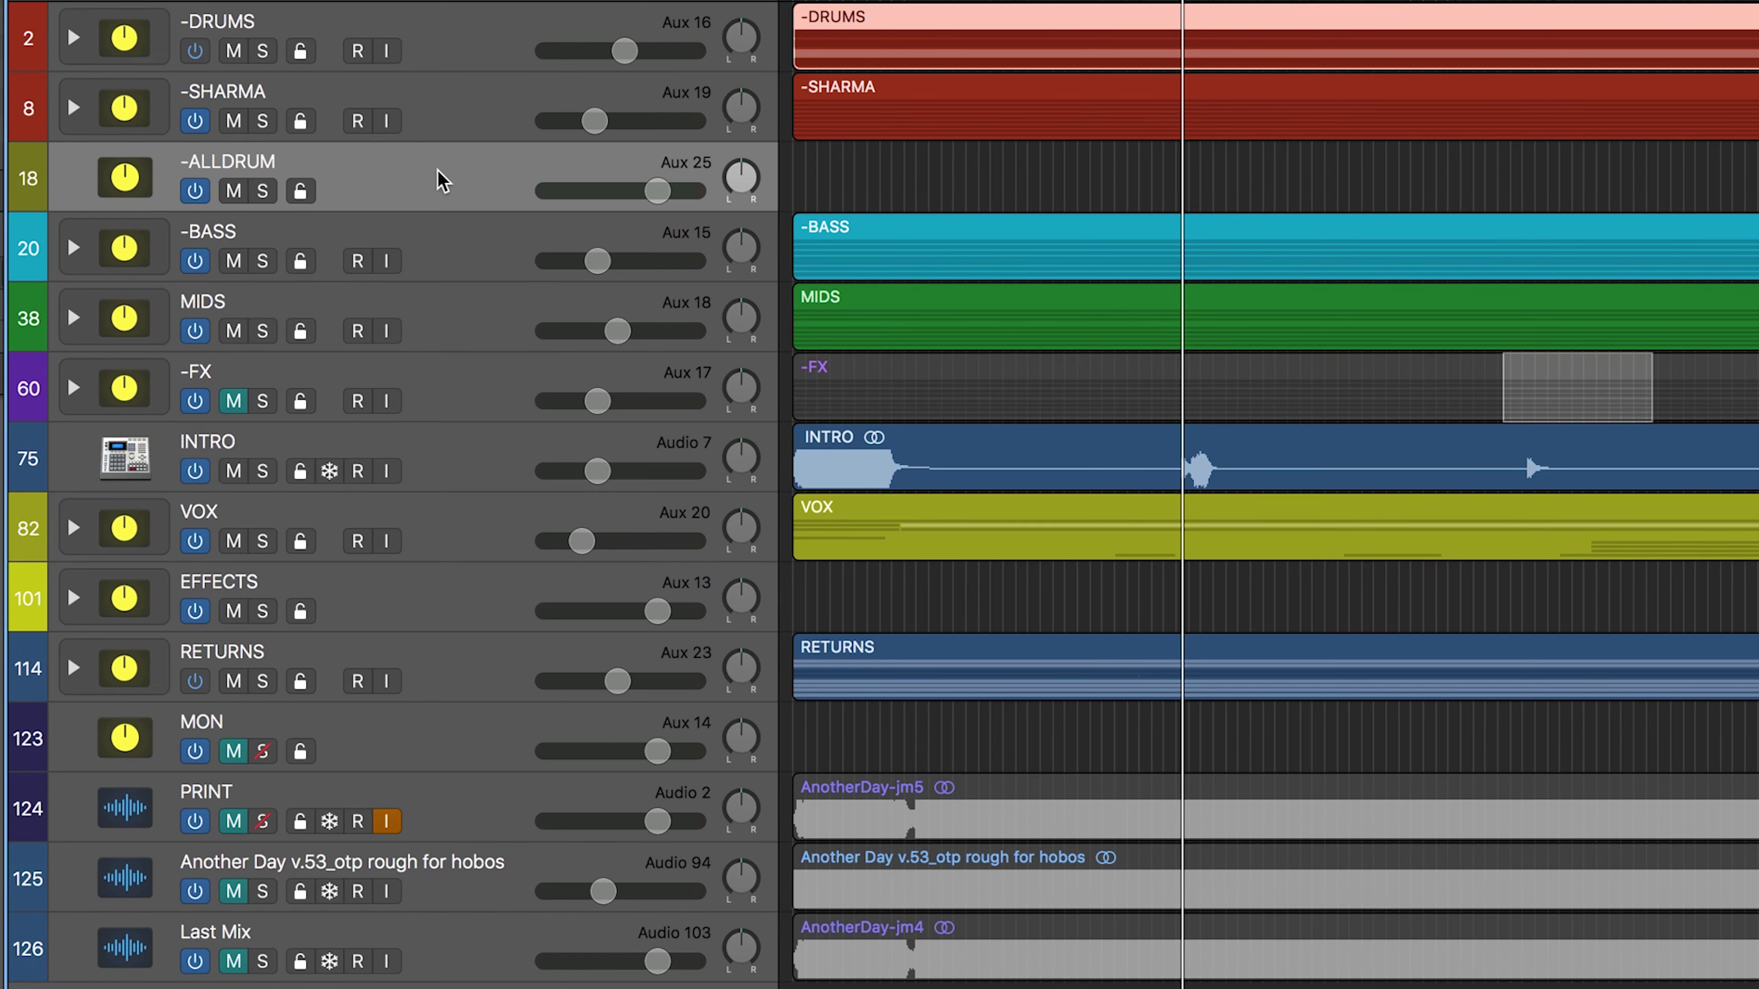
Route the outputs of the -DRUMS and -SHARMA channels together to Bus 30
click(102, 14)
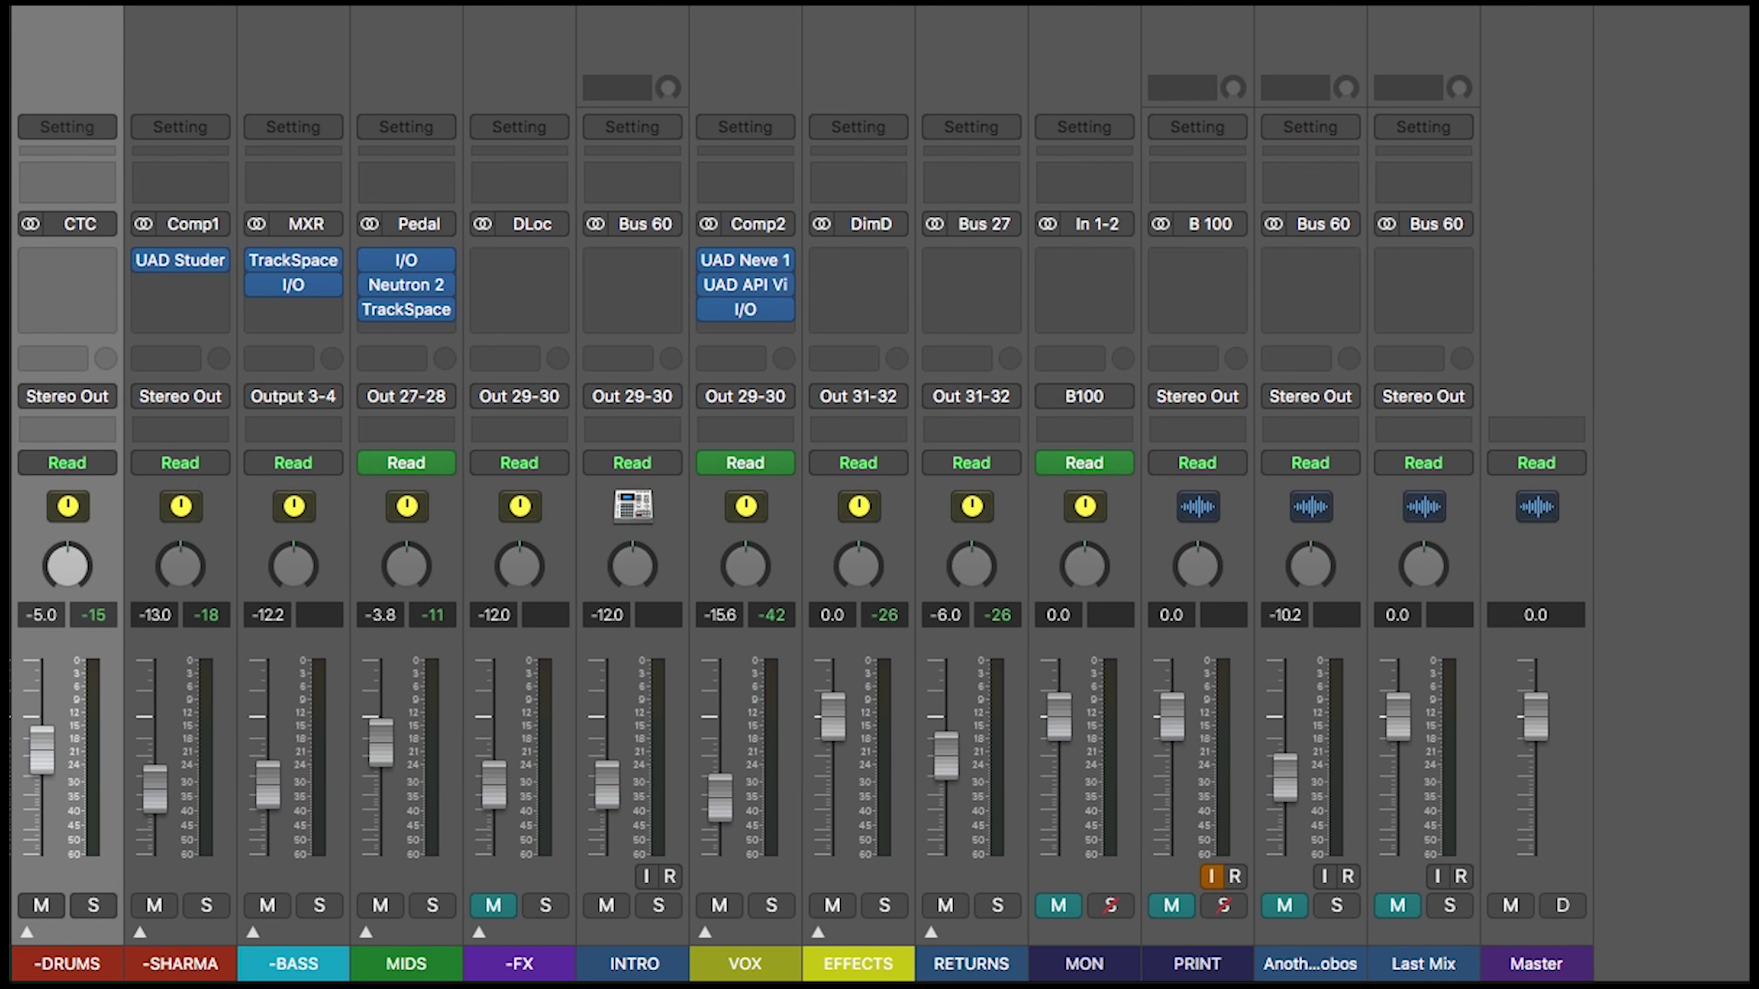
shift+click(180, 14)
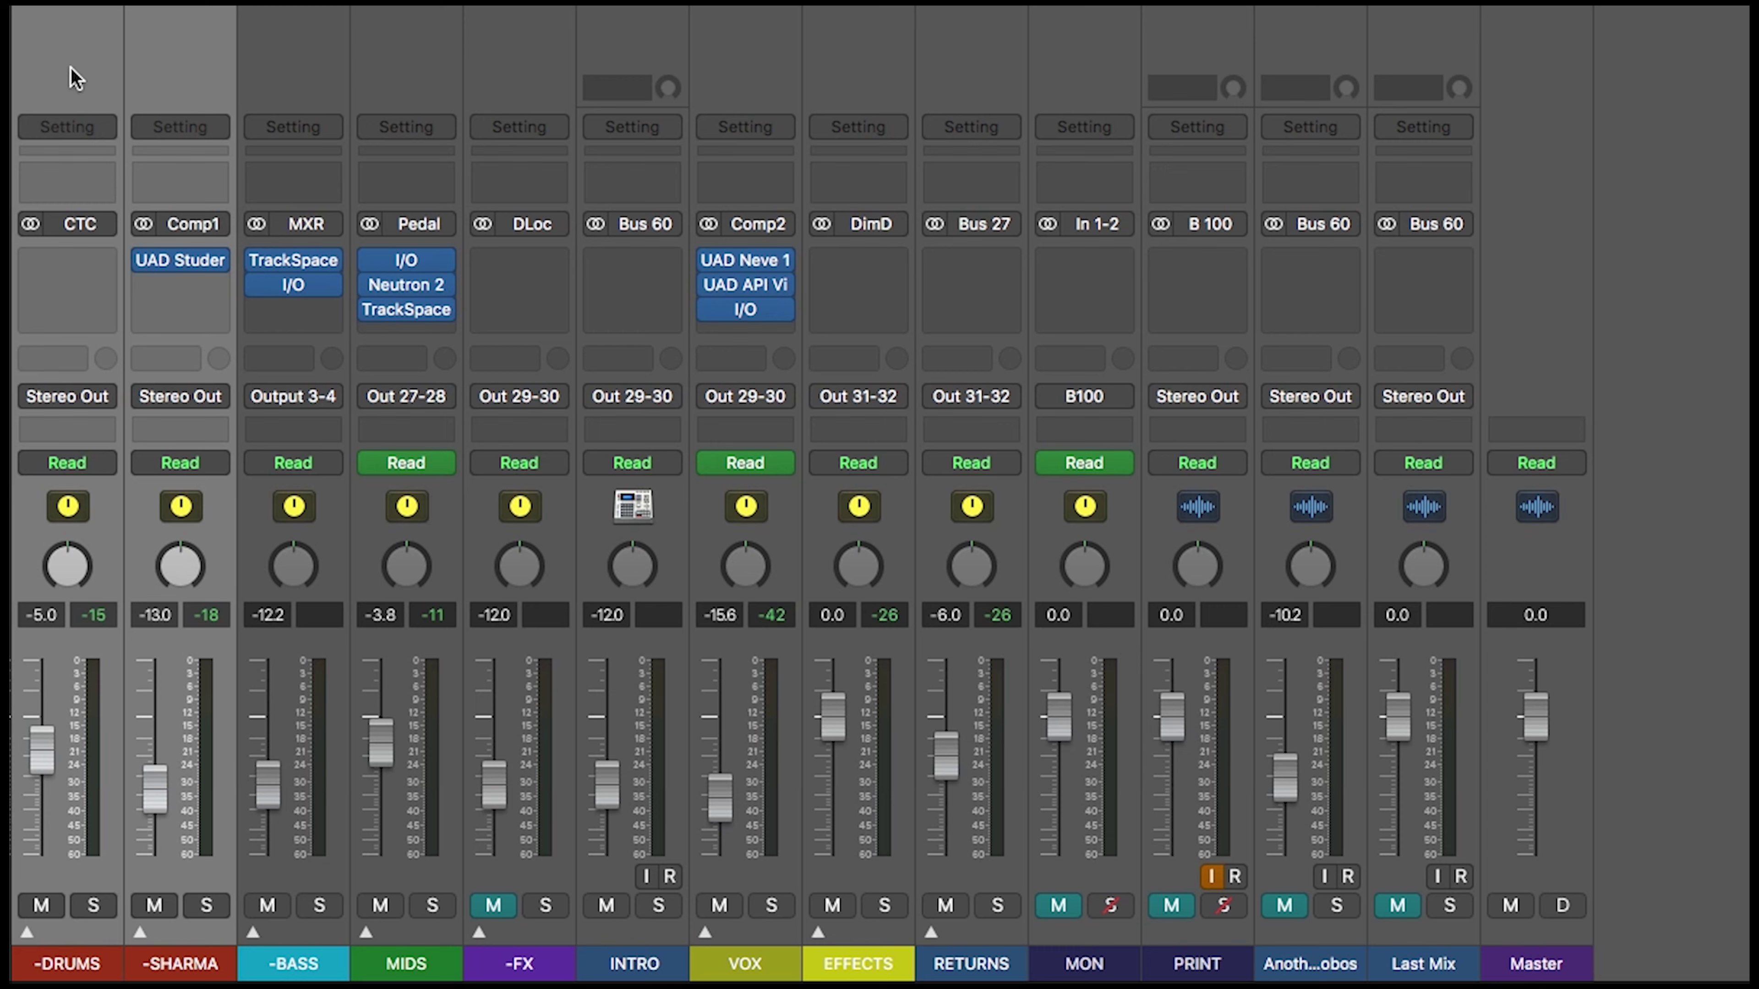
click(83, 404)
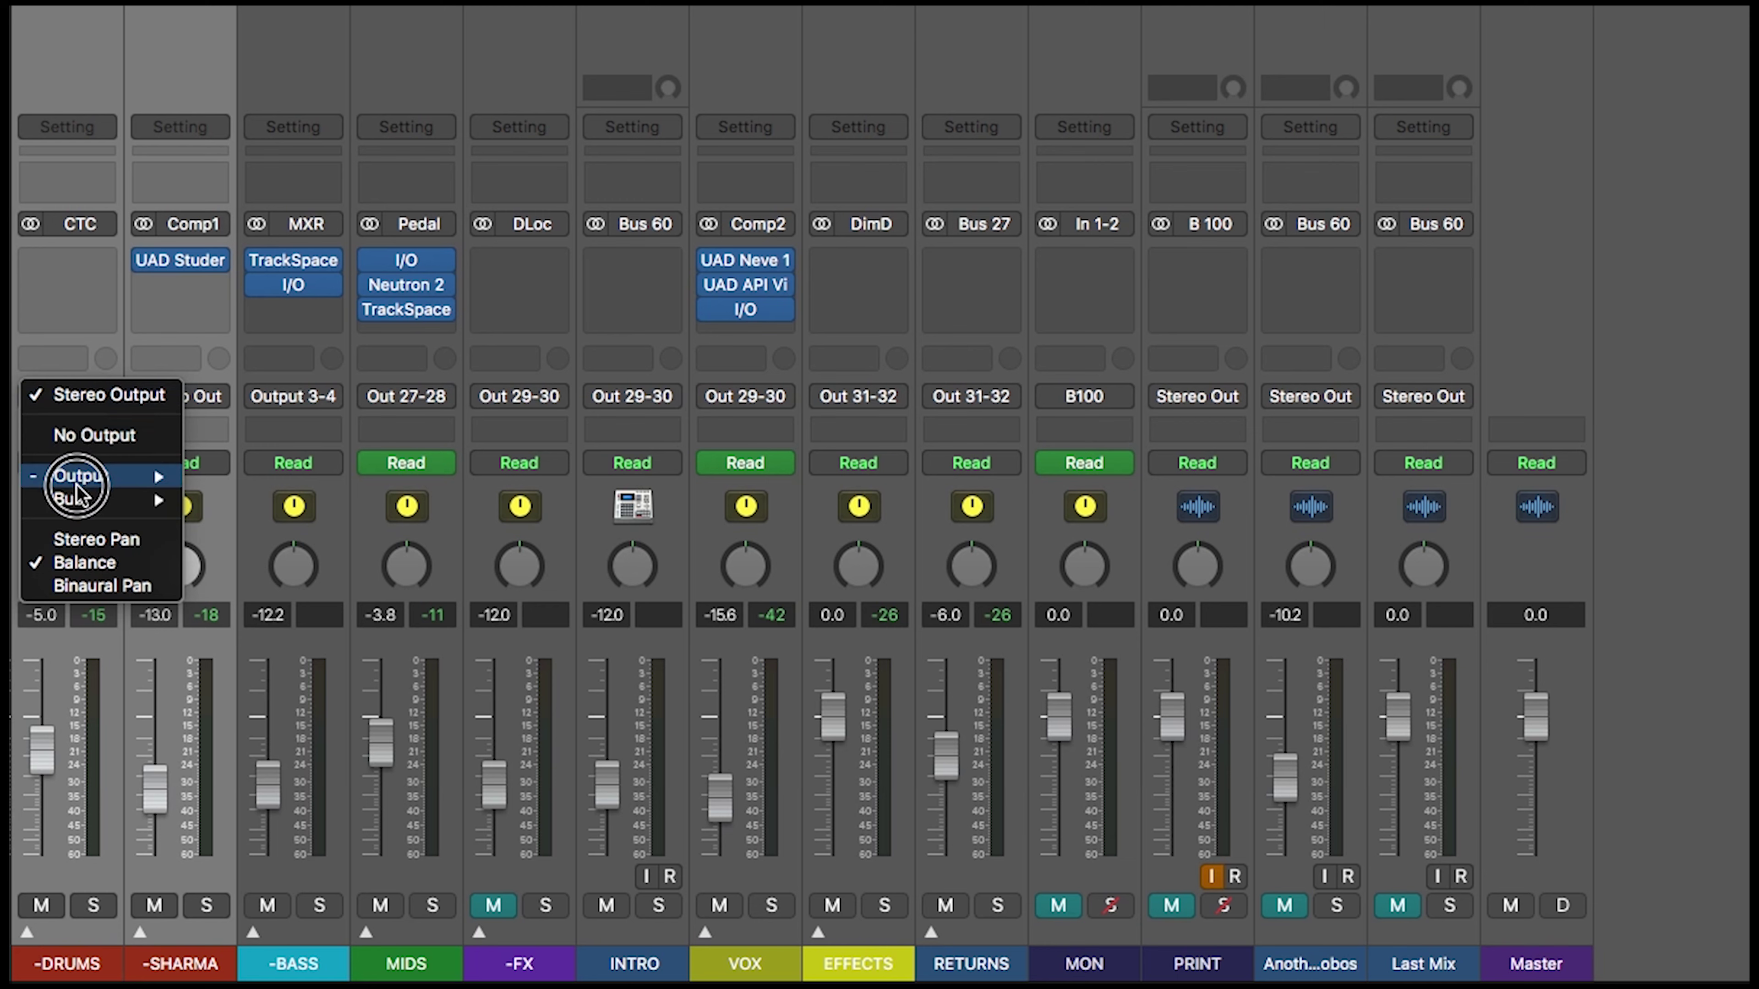
mouse_move(76, 508)
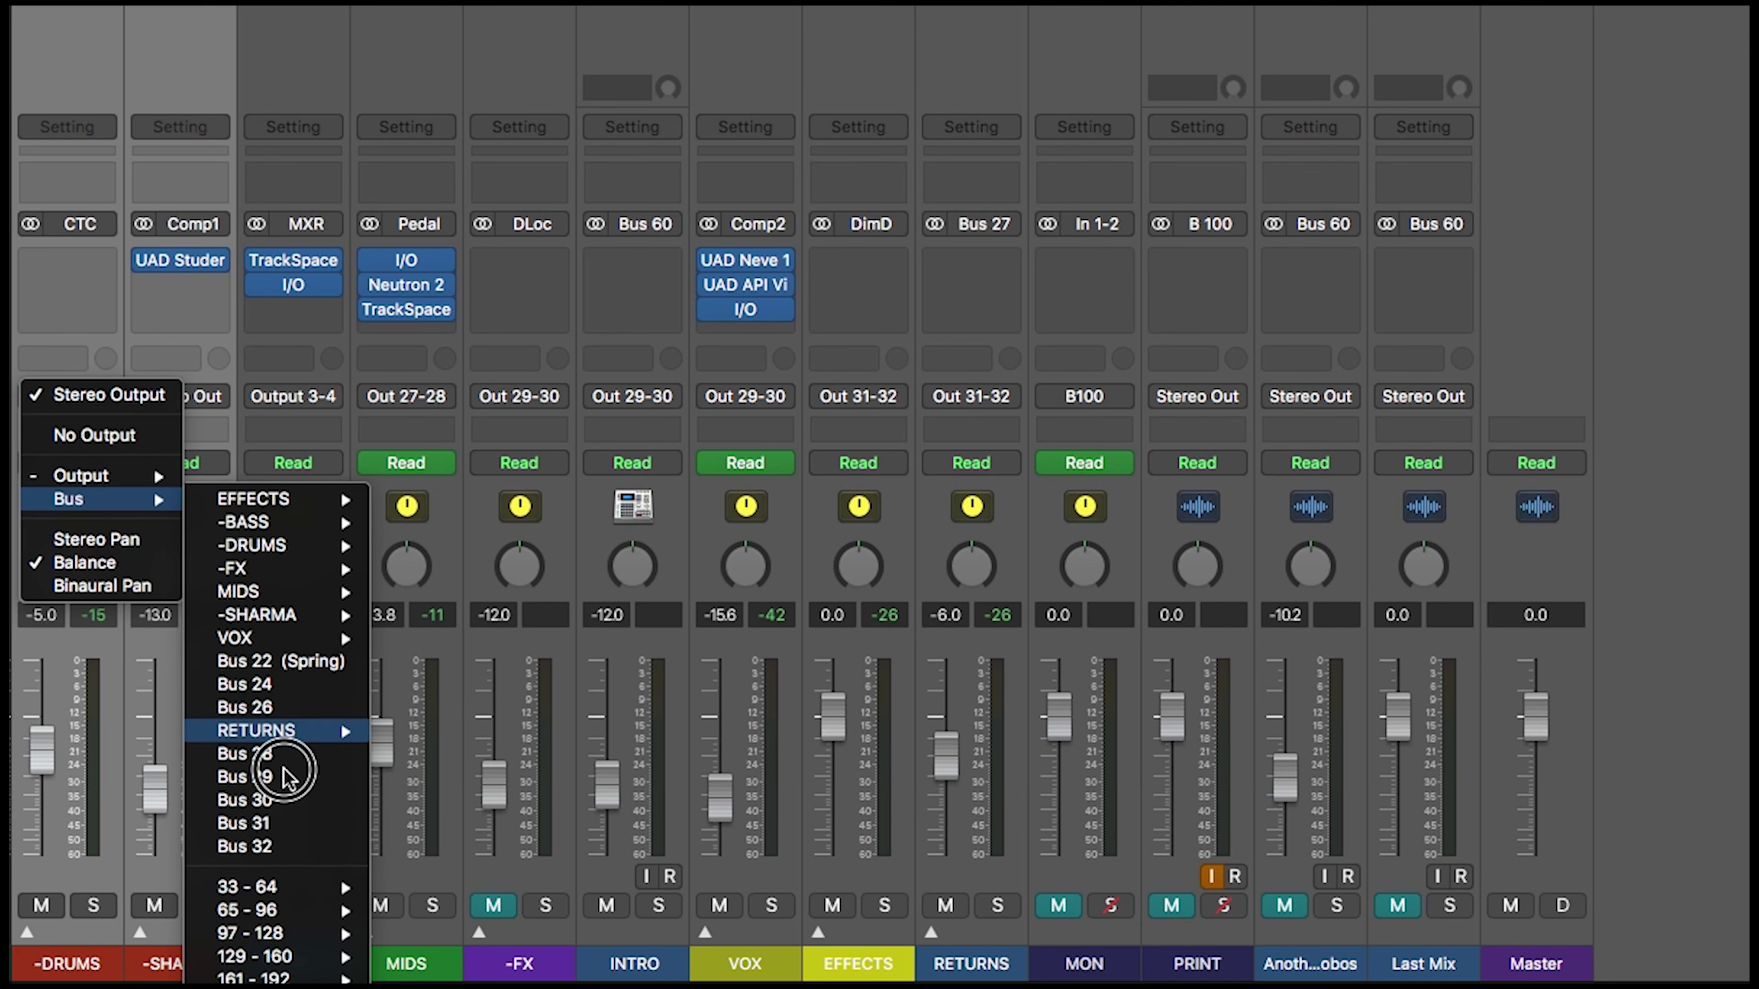
click(296, 804)
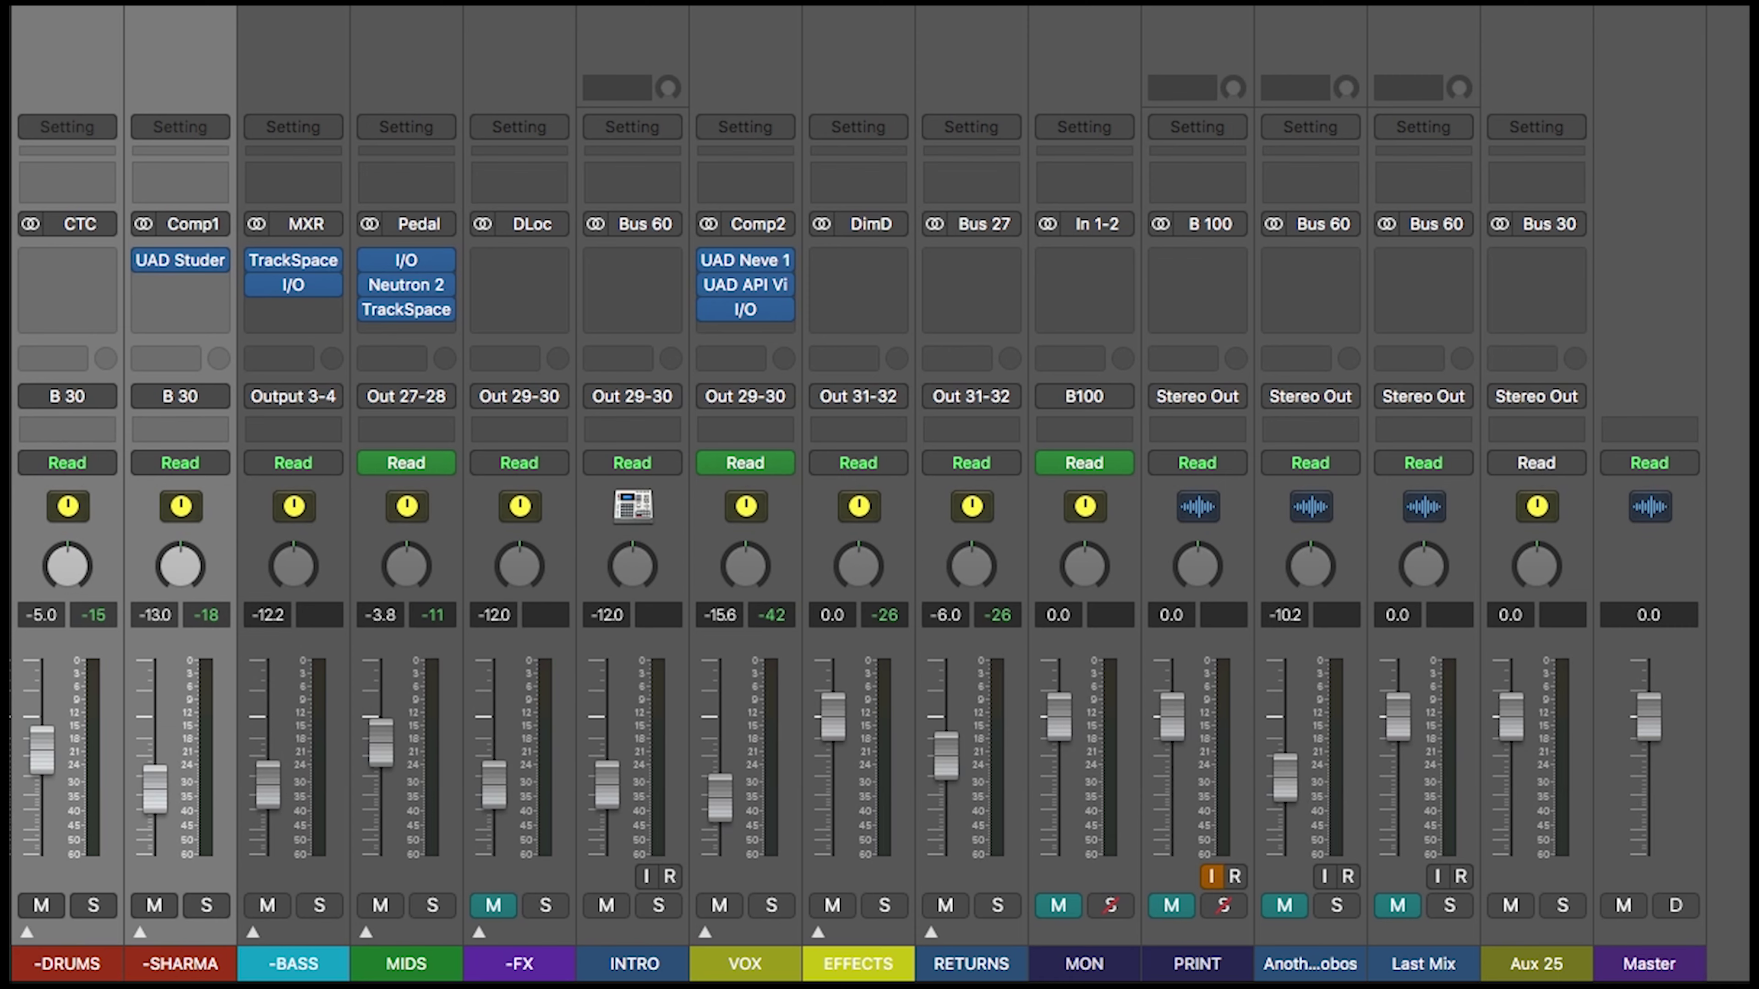
Rename the new aux channel fed by Bus 30 as -ALLDRUM
click(1536, 963)
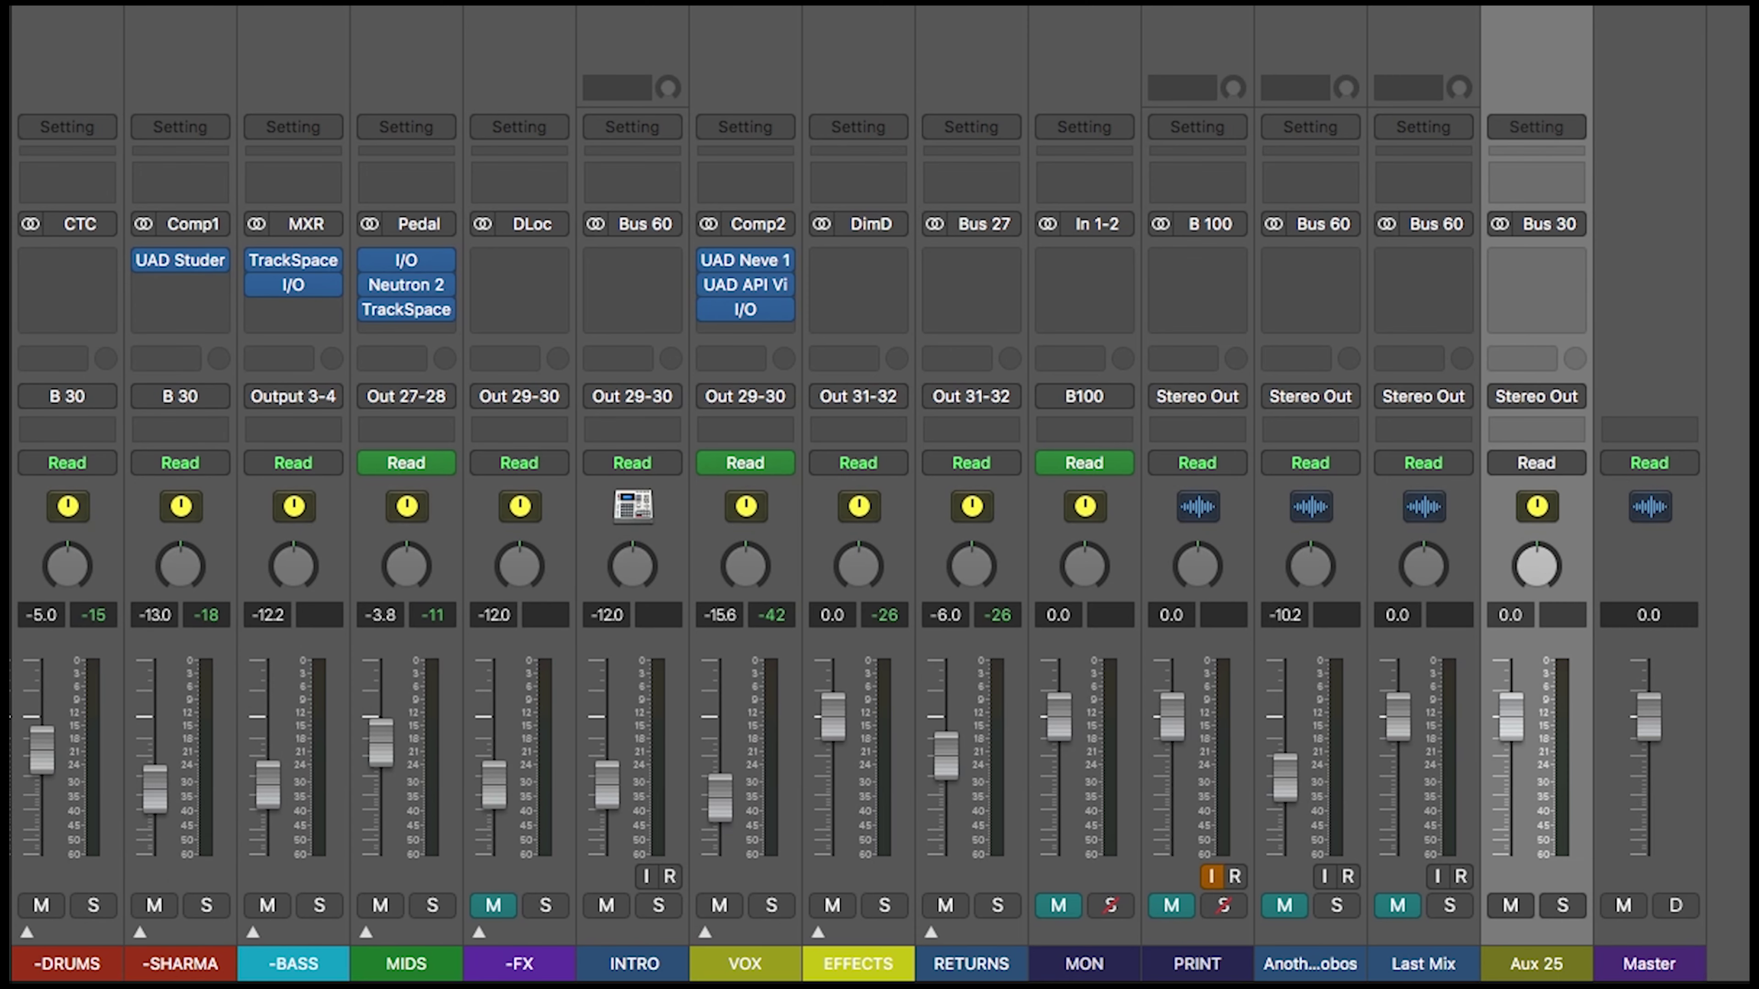
double_click(1549, 965)
text(-ALLDRUM)
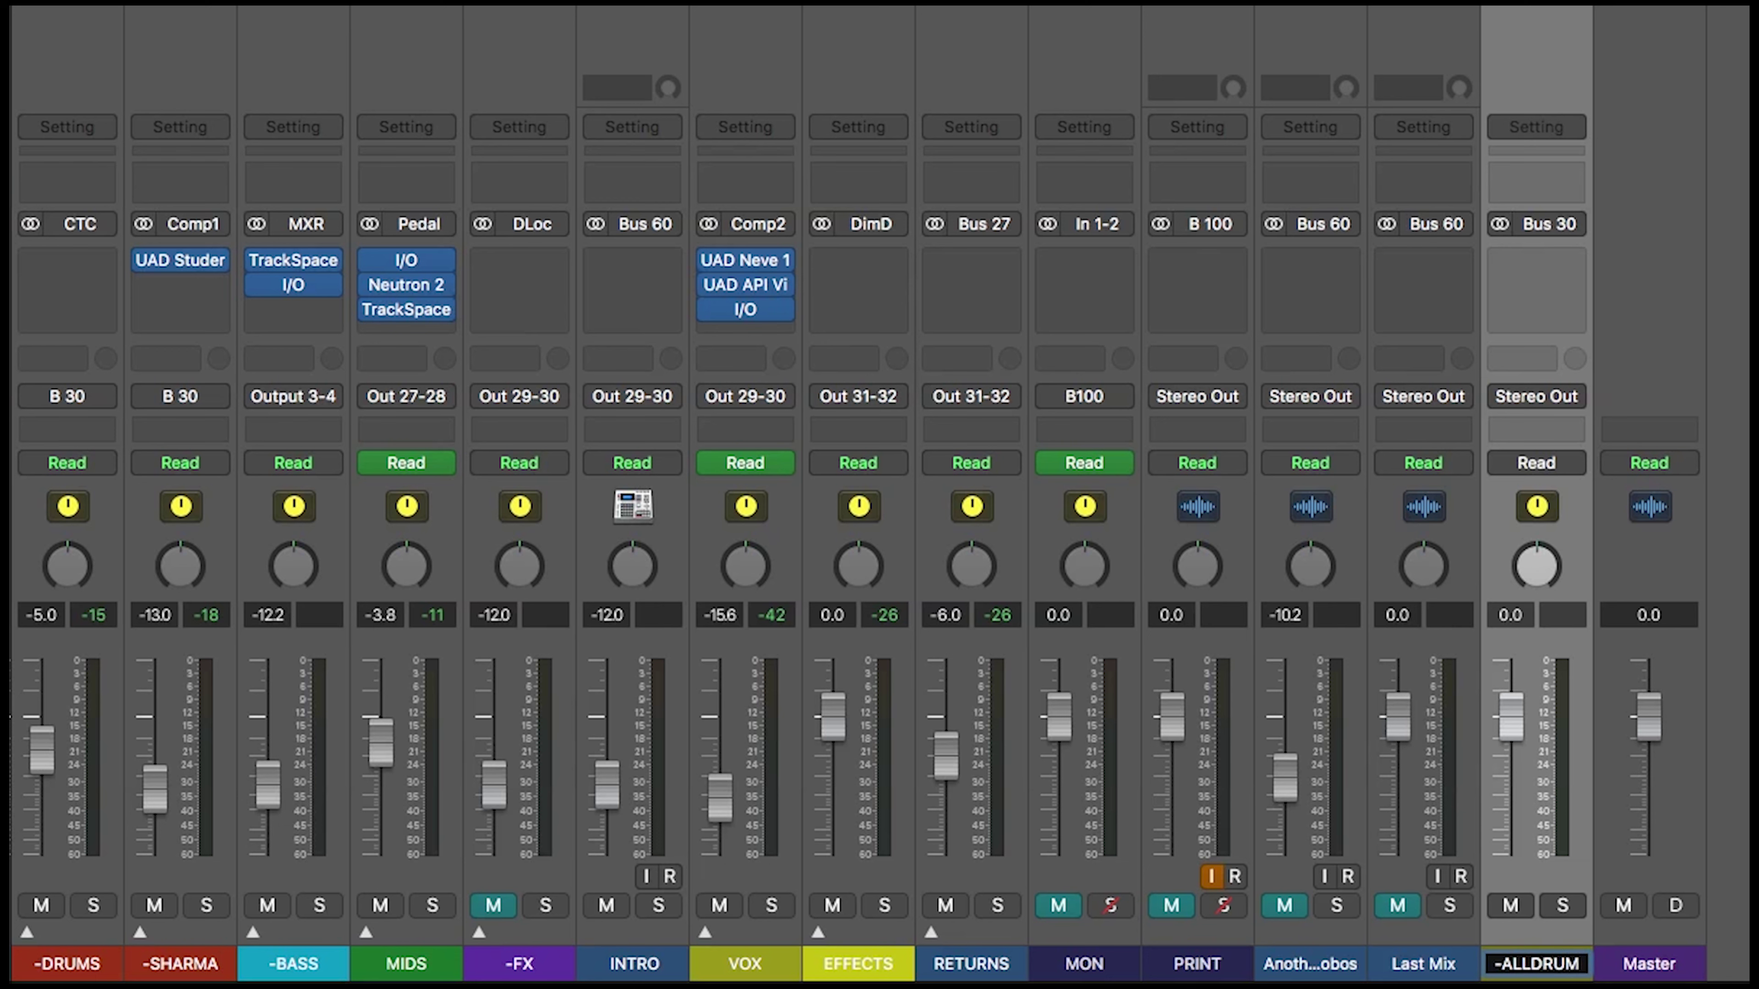
key(Return)
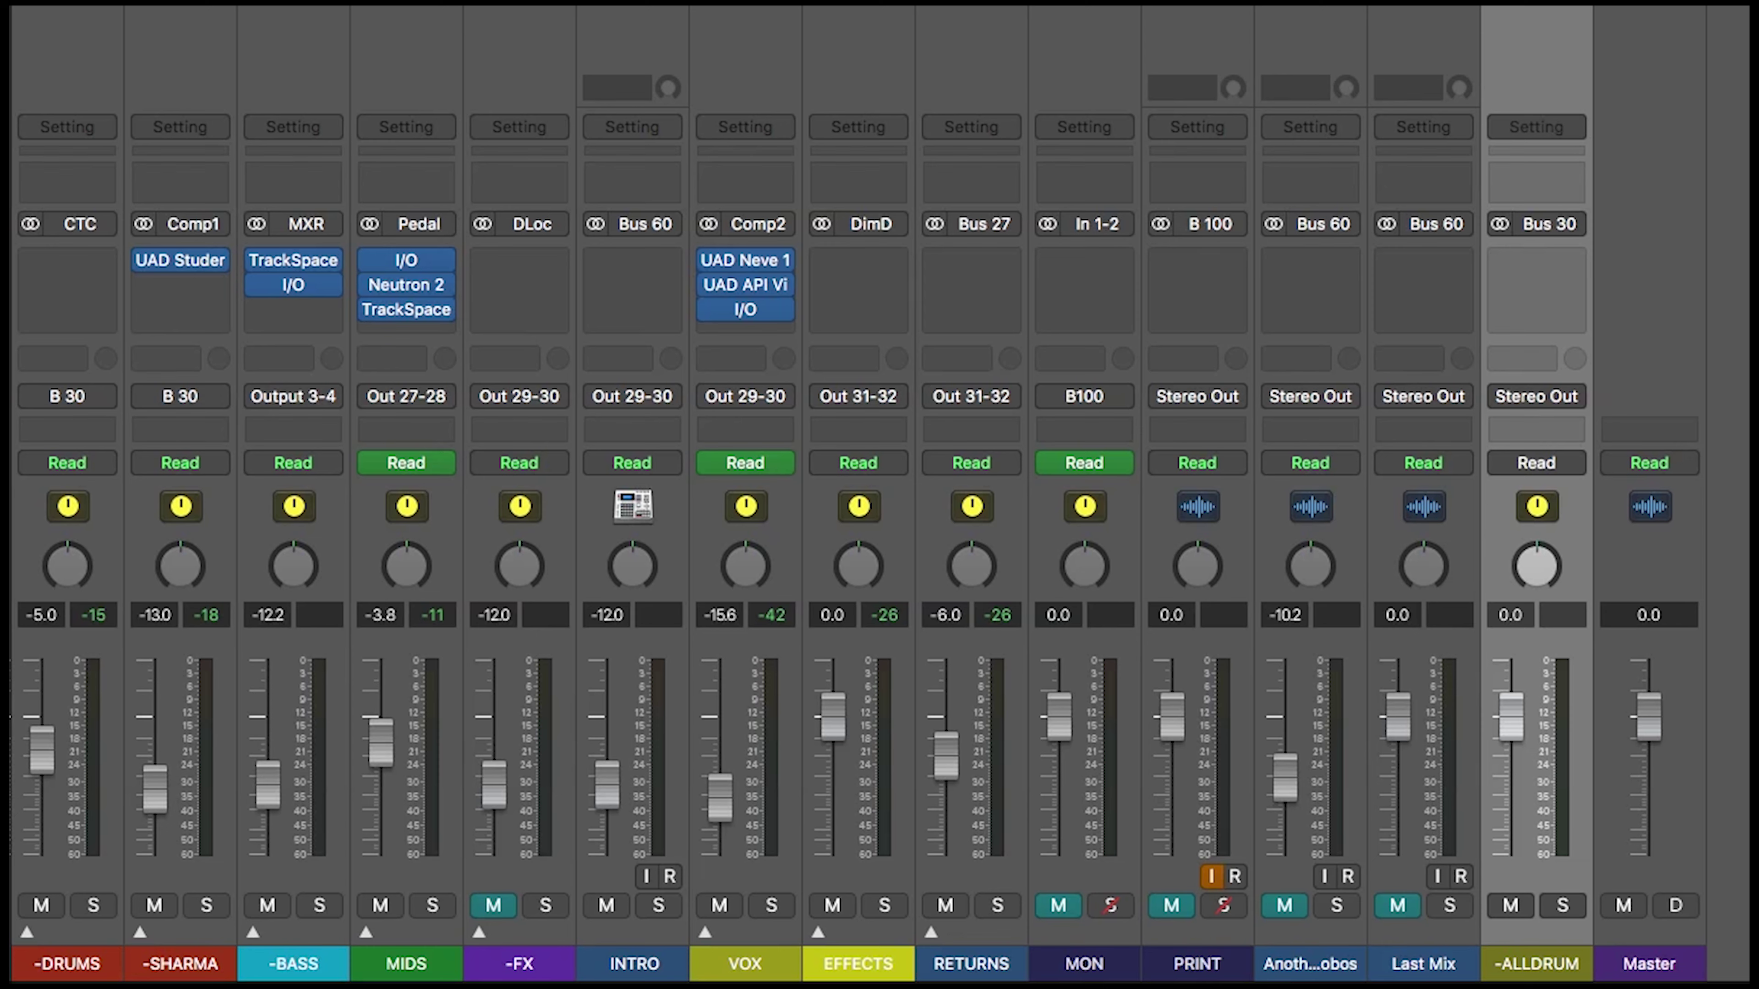
Create an arrange track for the -ALLDRUM aux channel and place it directly below the -SHARMA stack
right_click(1541, 22)
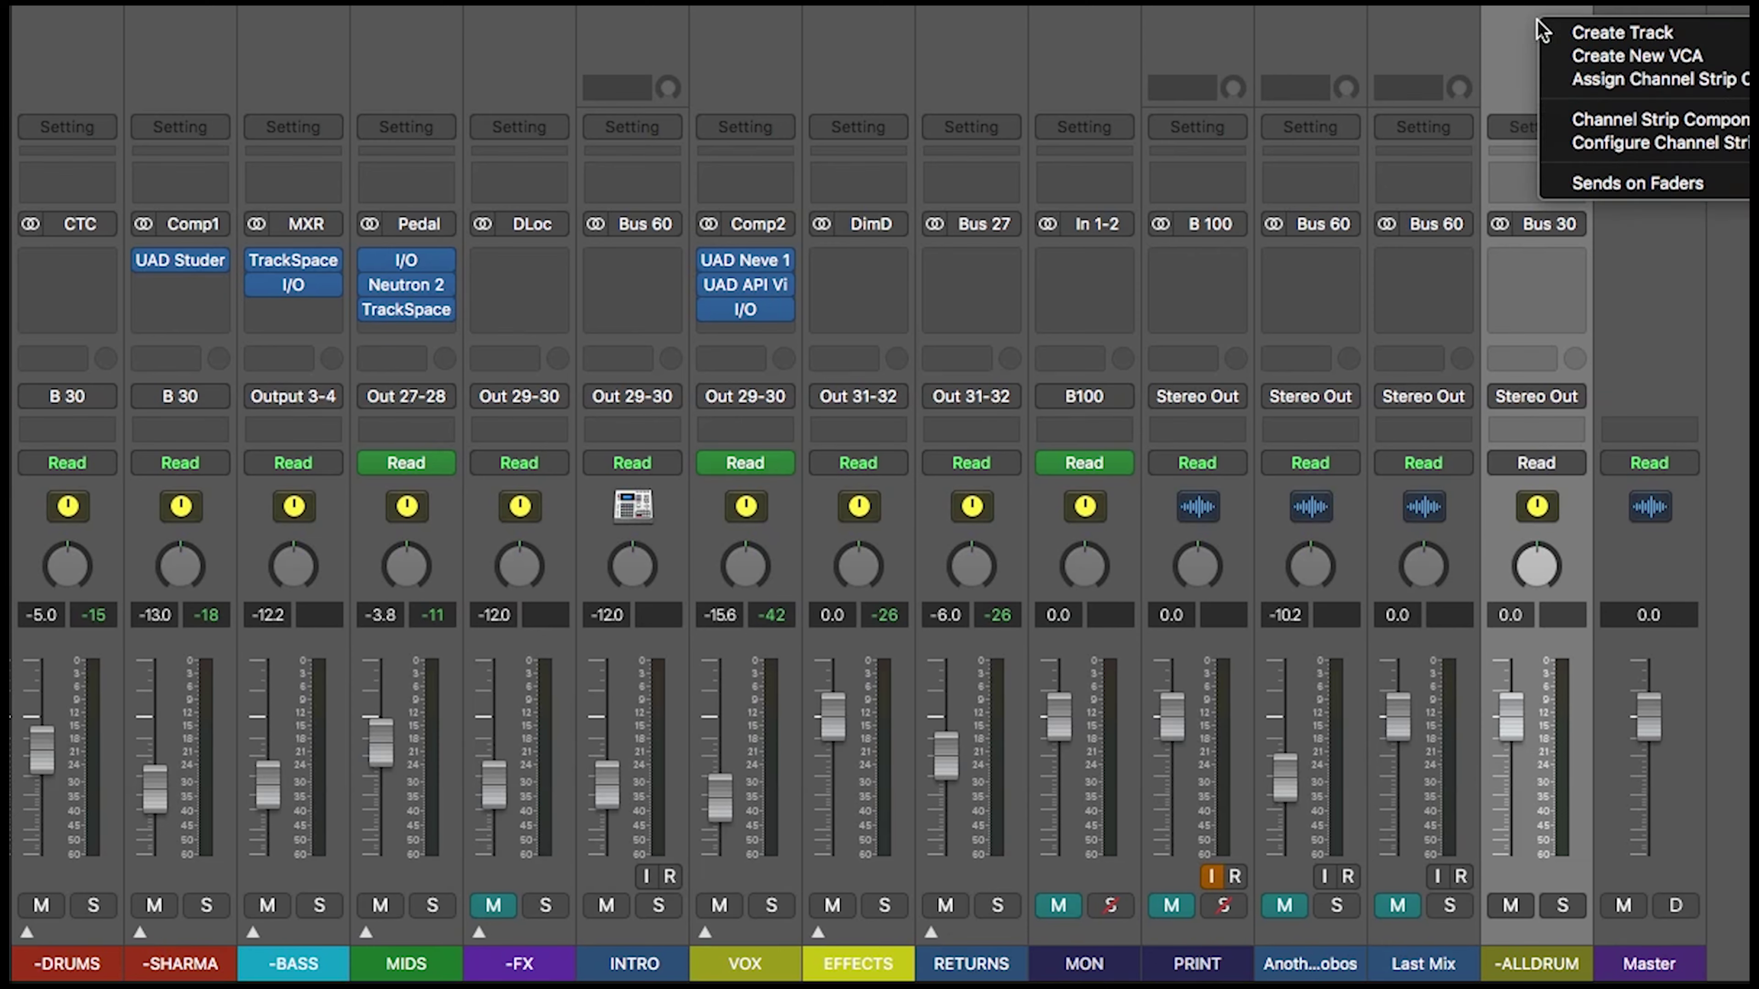
click(1616, 33)
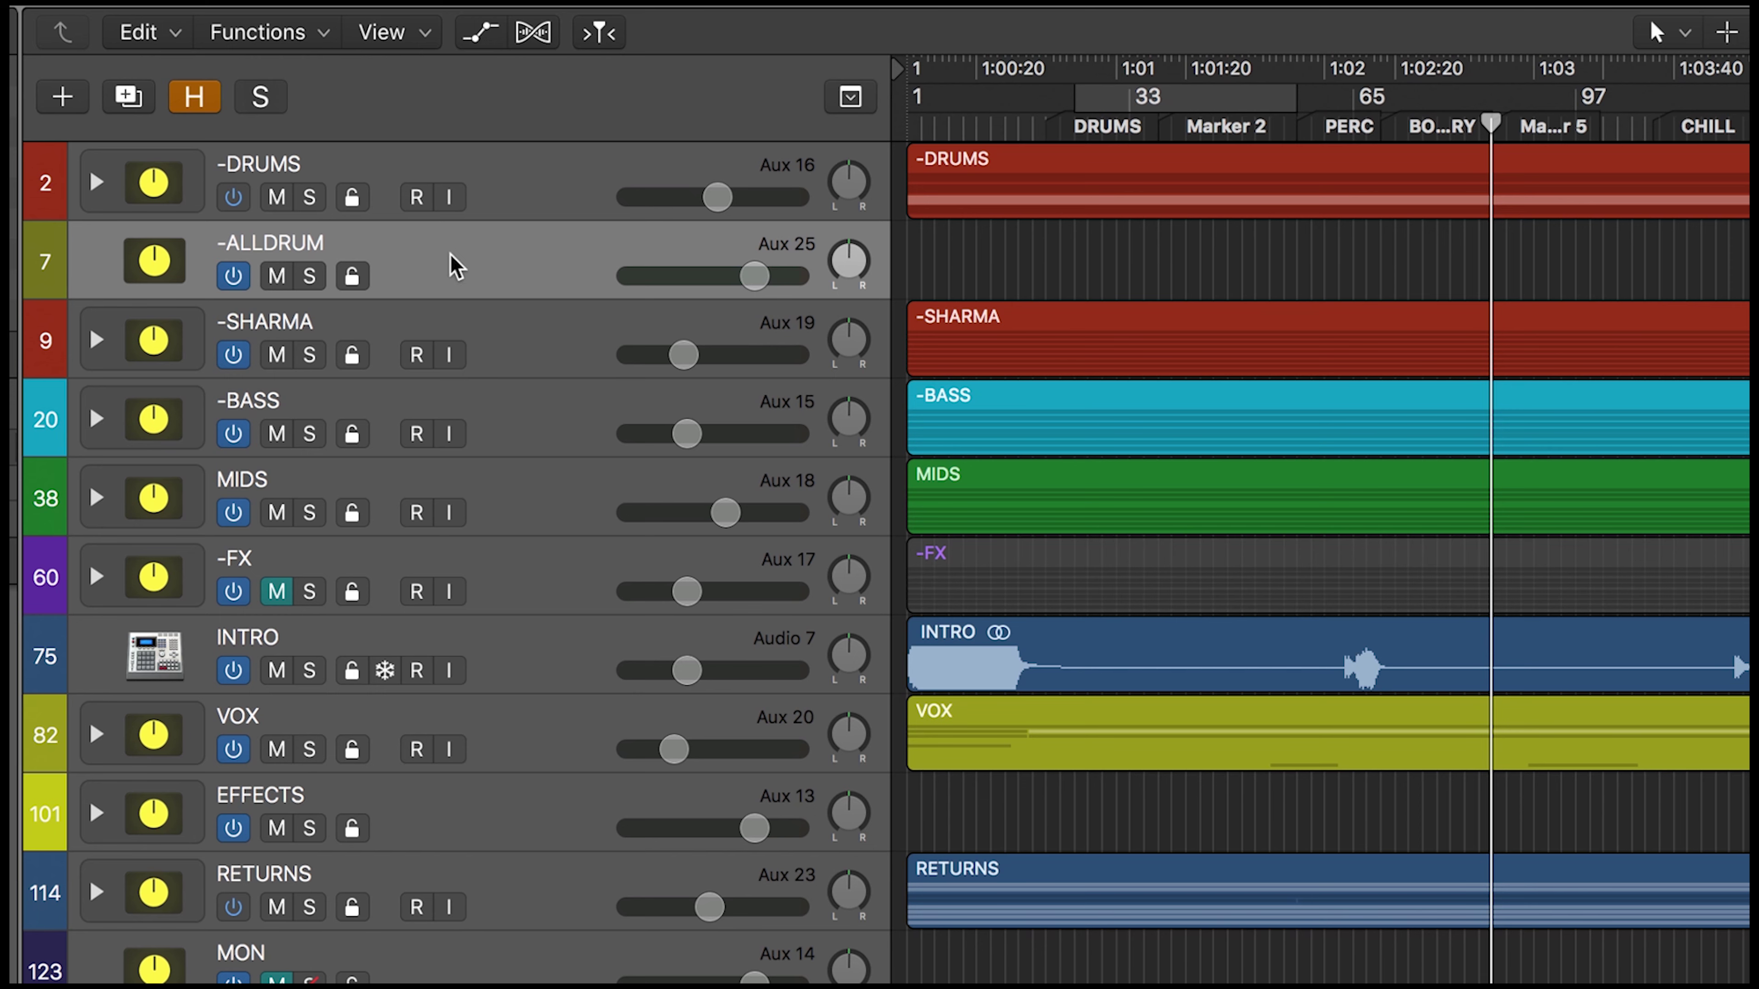
drag(475, 275, 470, 360)
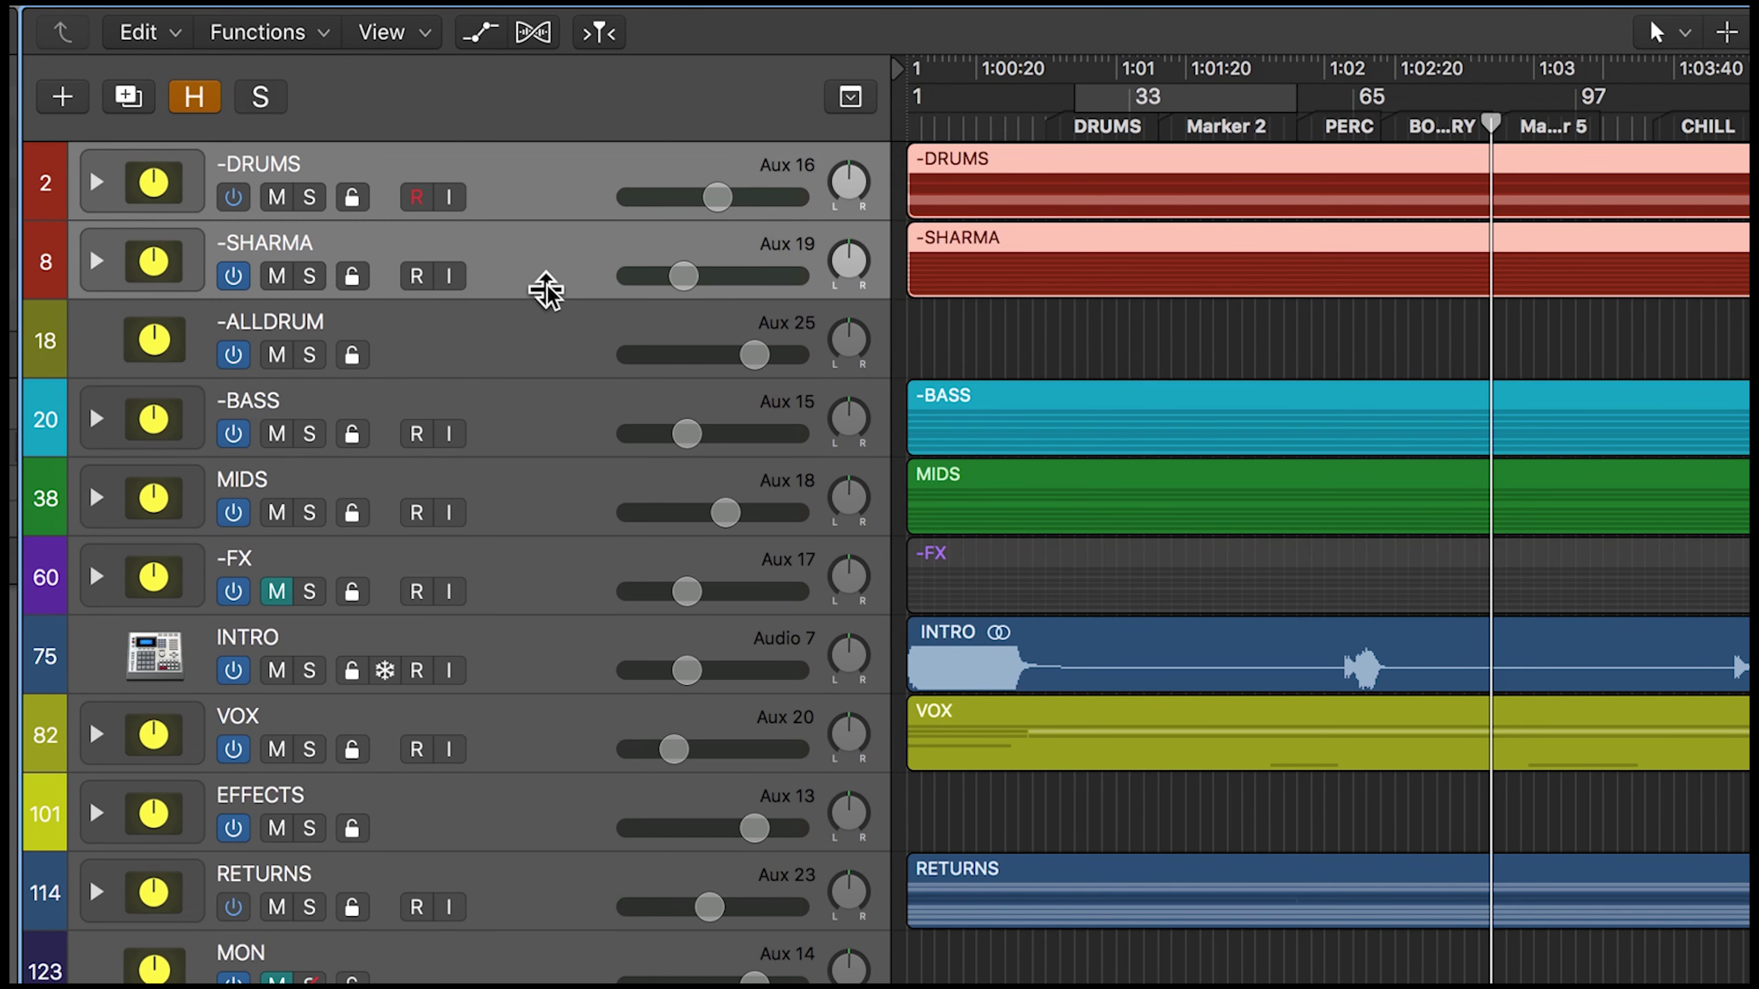
Examine the -DRUMS and -SHARMA stacks together with the -ALLDRUM track they feed
click(537, 376)
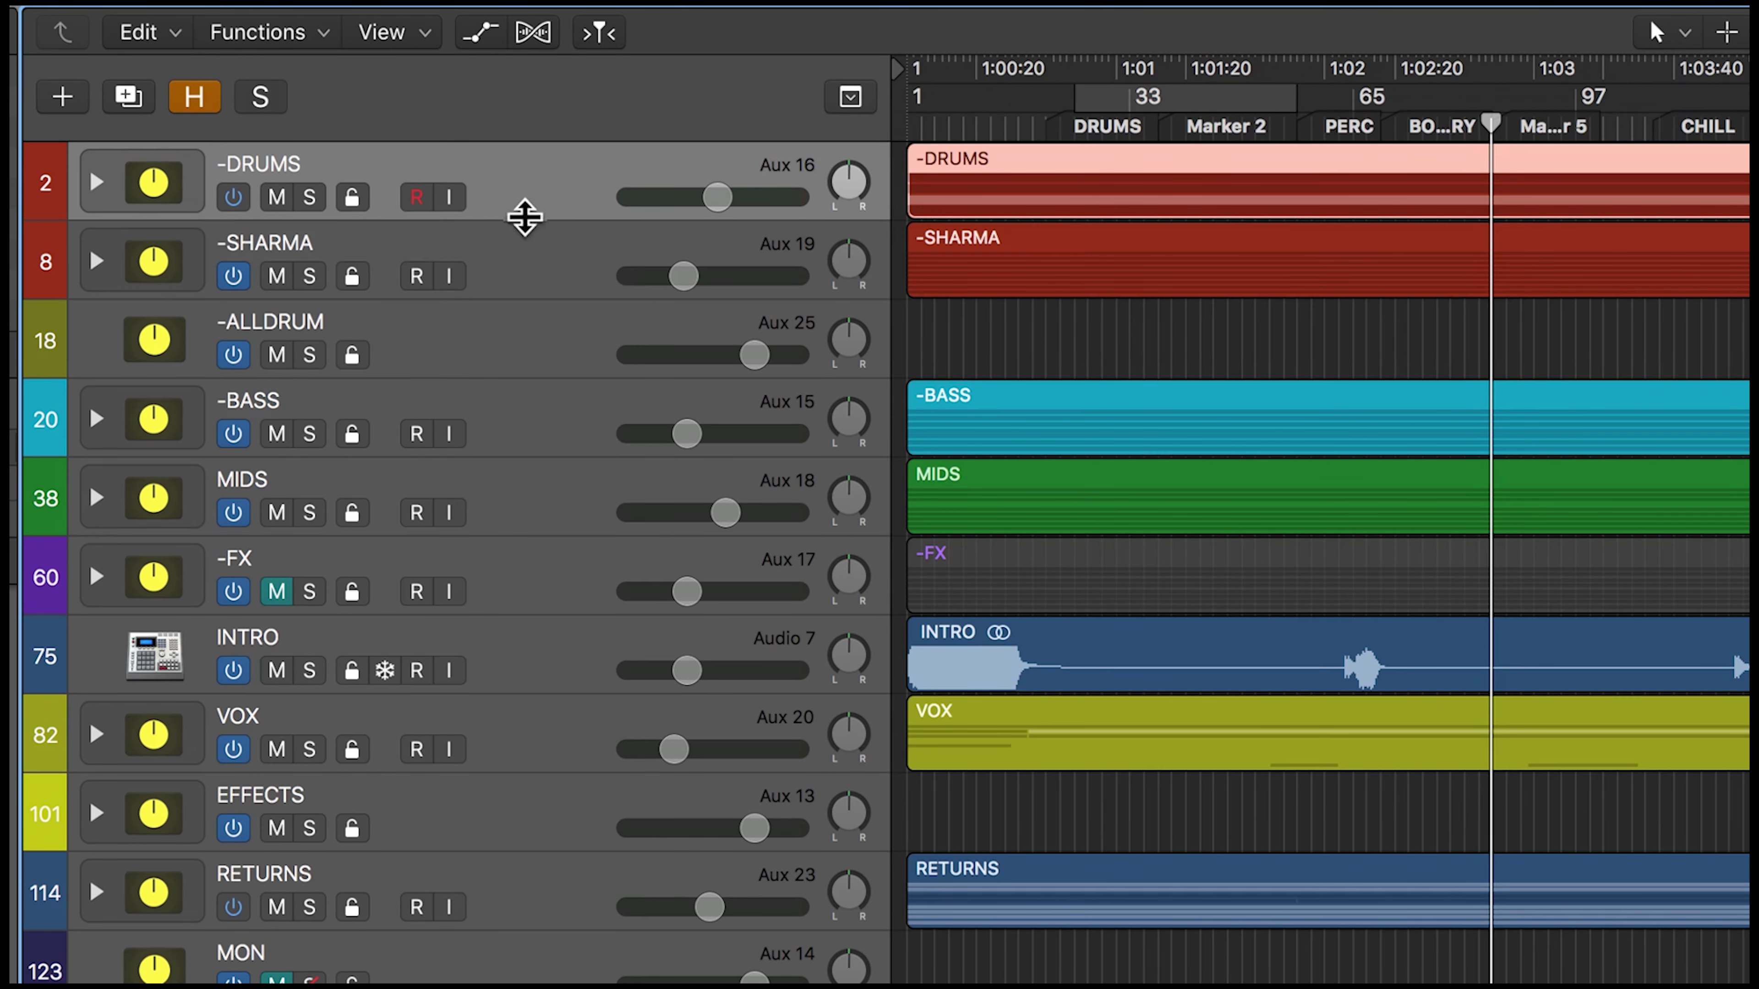
shift+click(531, 269)
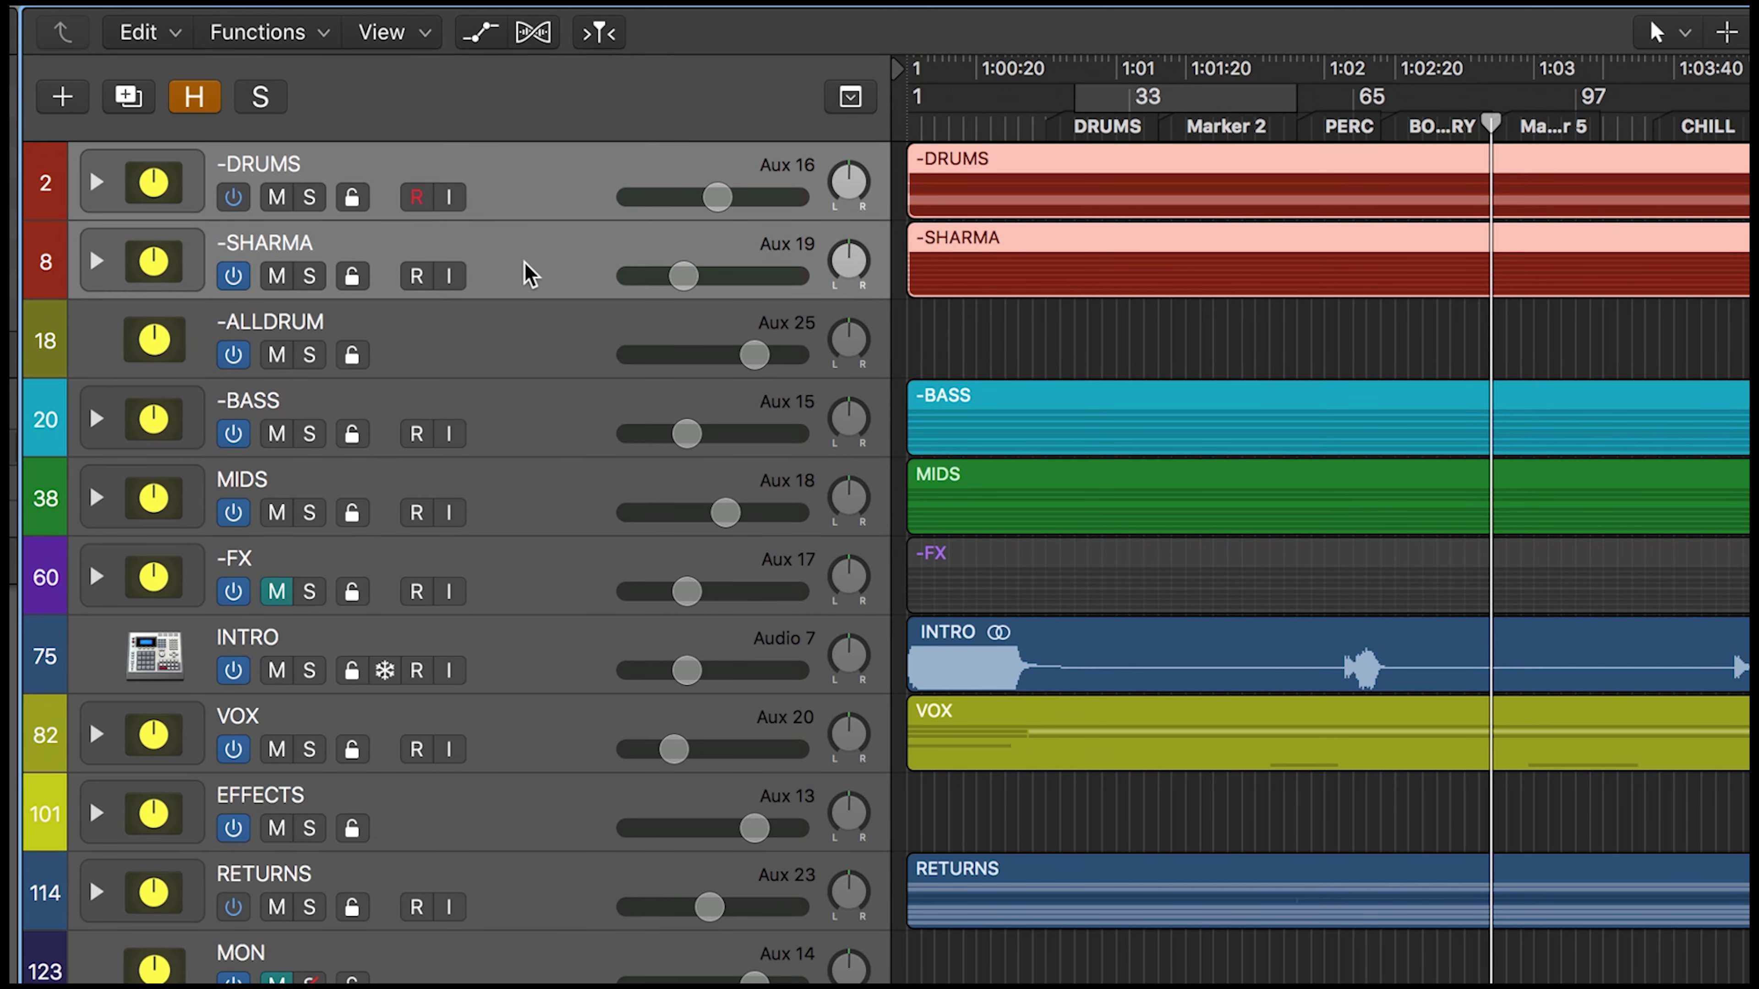
click(473, 336)
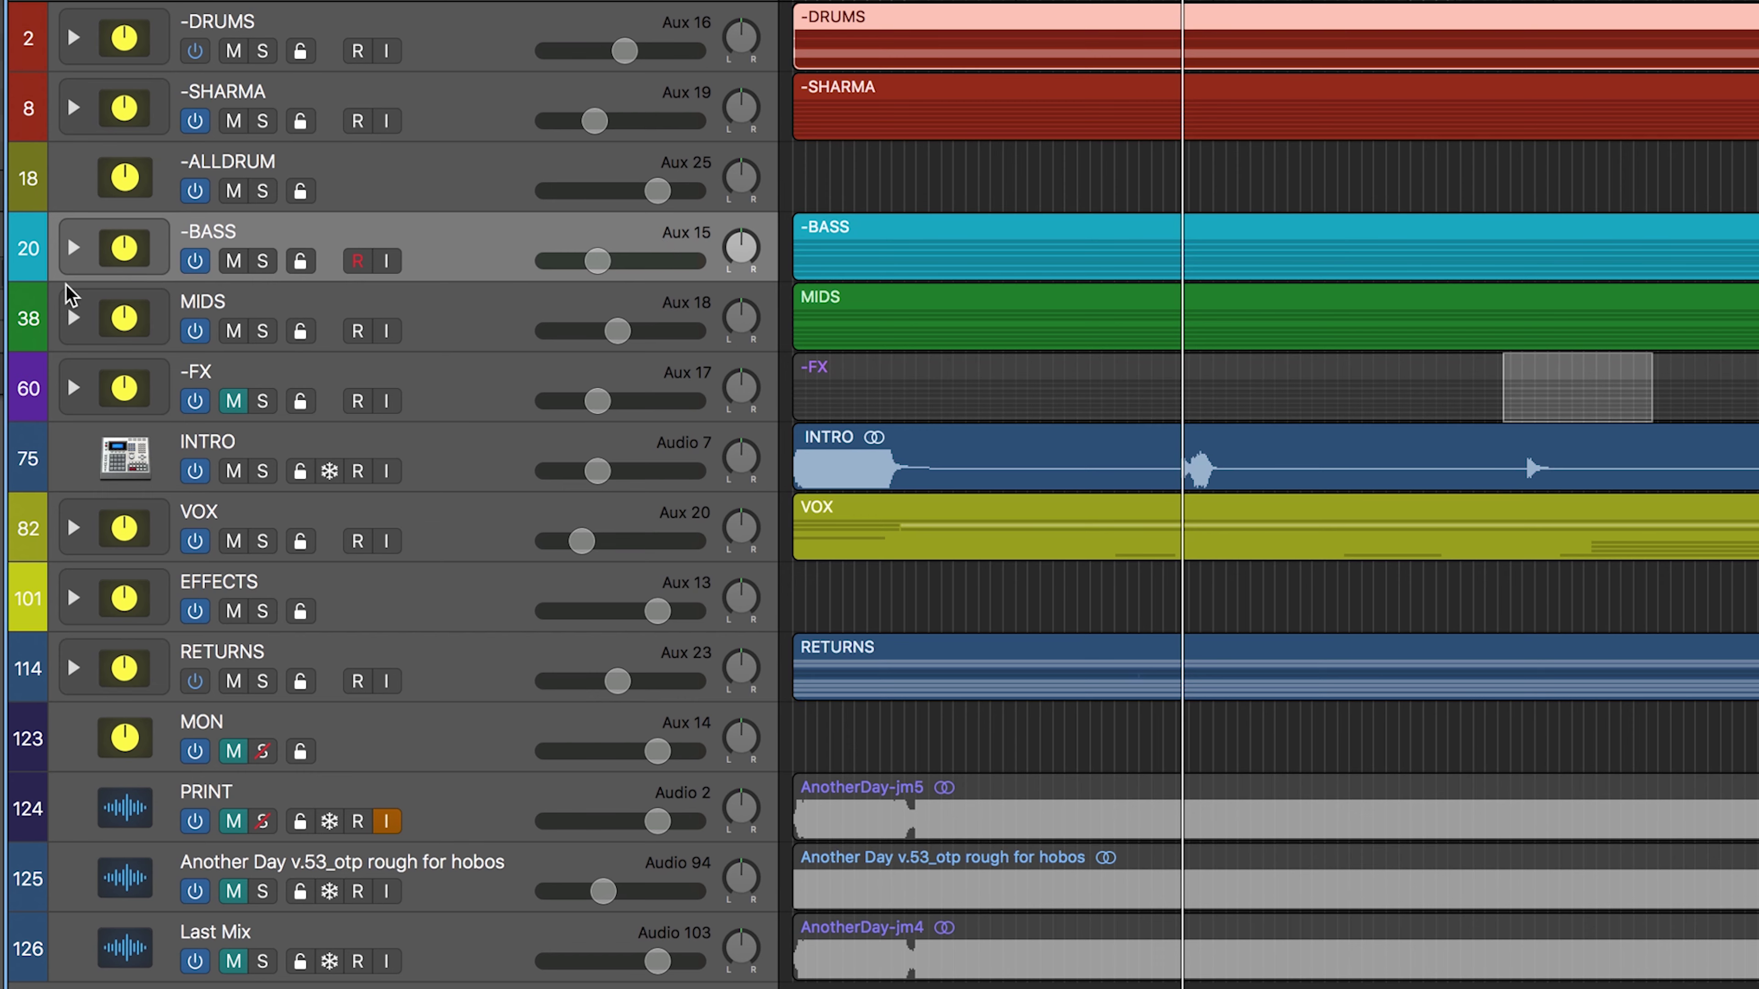
Open the -BASS stack, examine its two timpani tracks and the A-Lexicon-Bass track, and close the stack
click(73, 248)
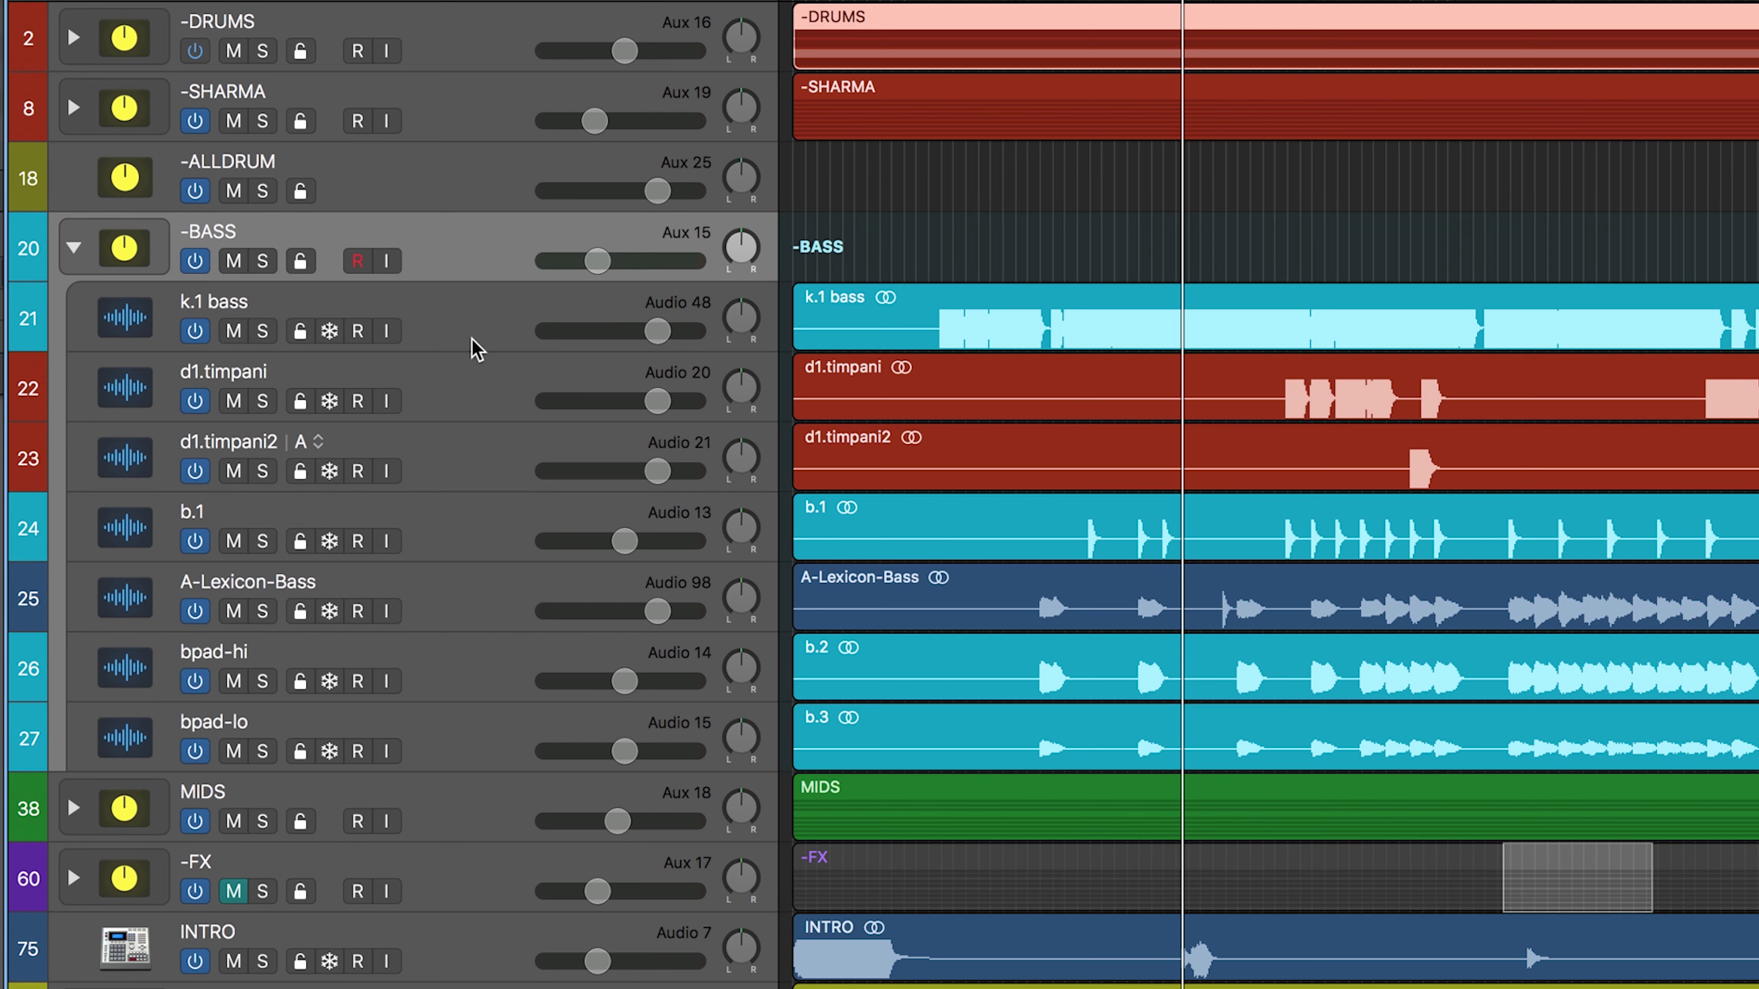
click(471, 396)
shift+click(468, 457)
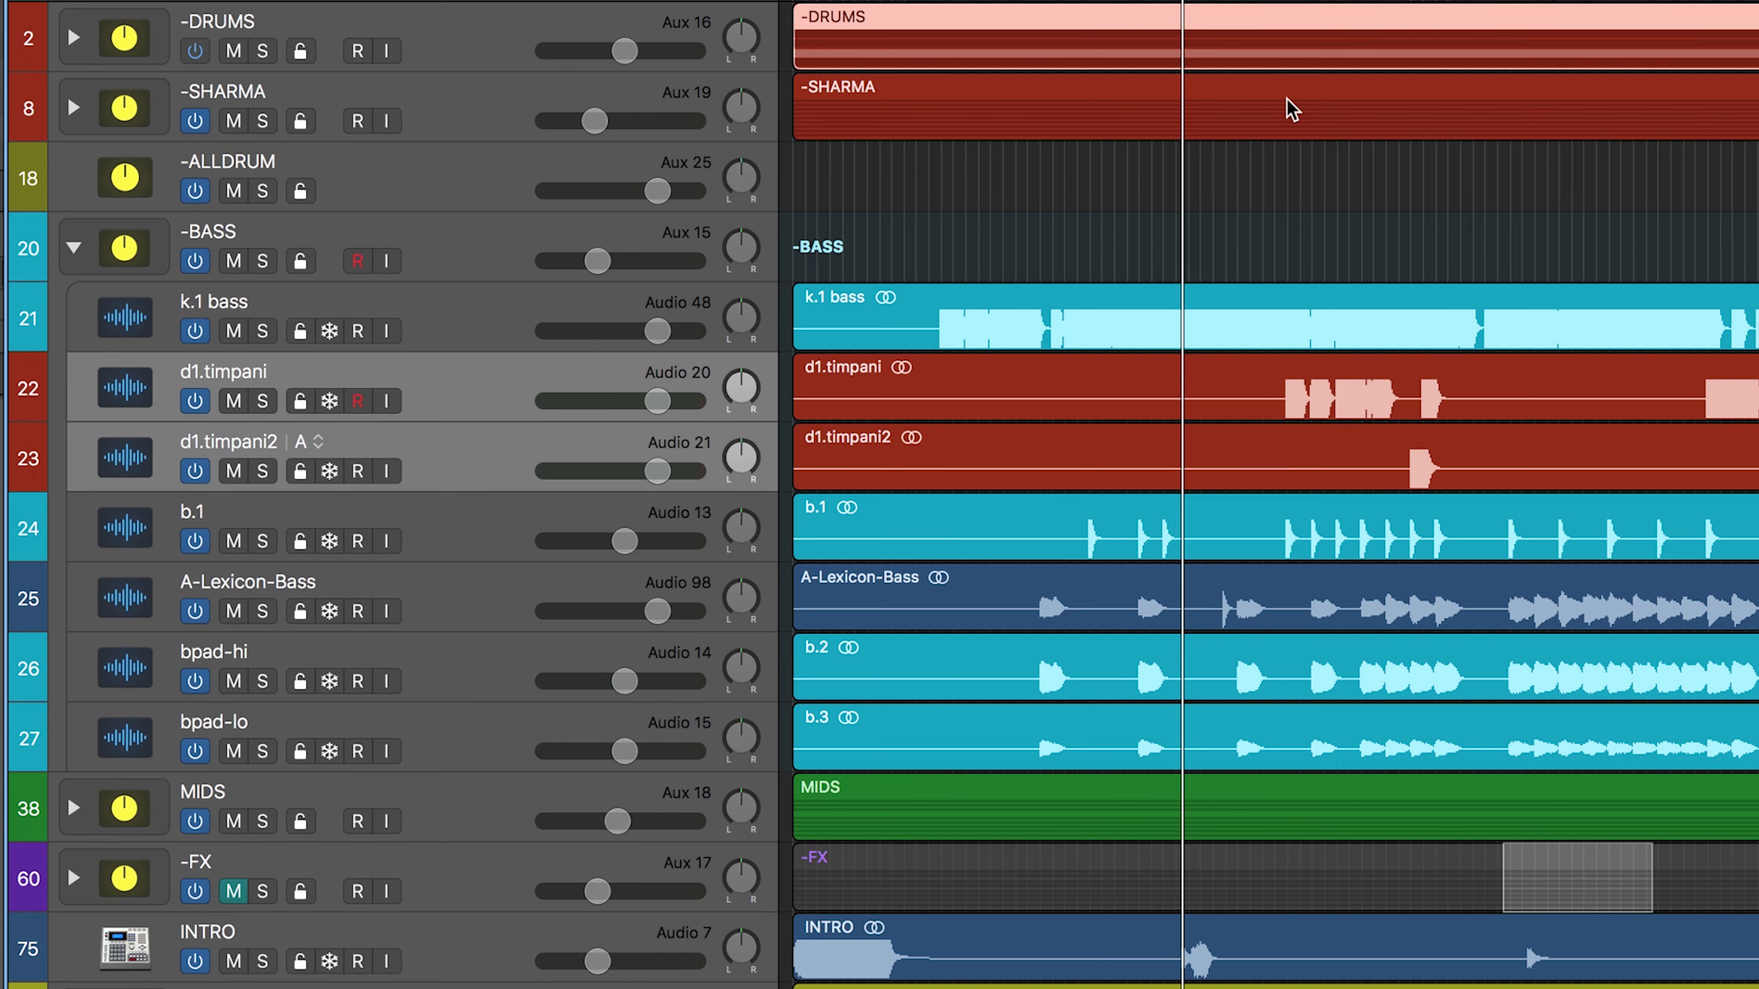
click(1303, 1)
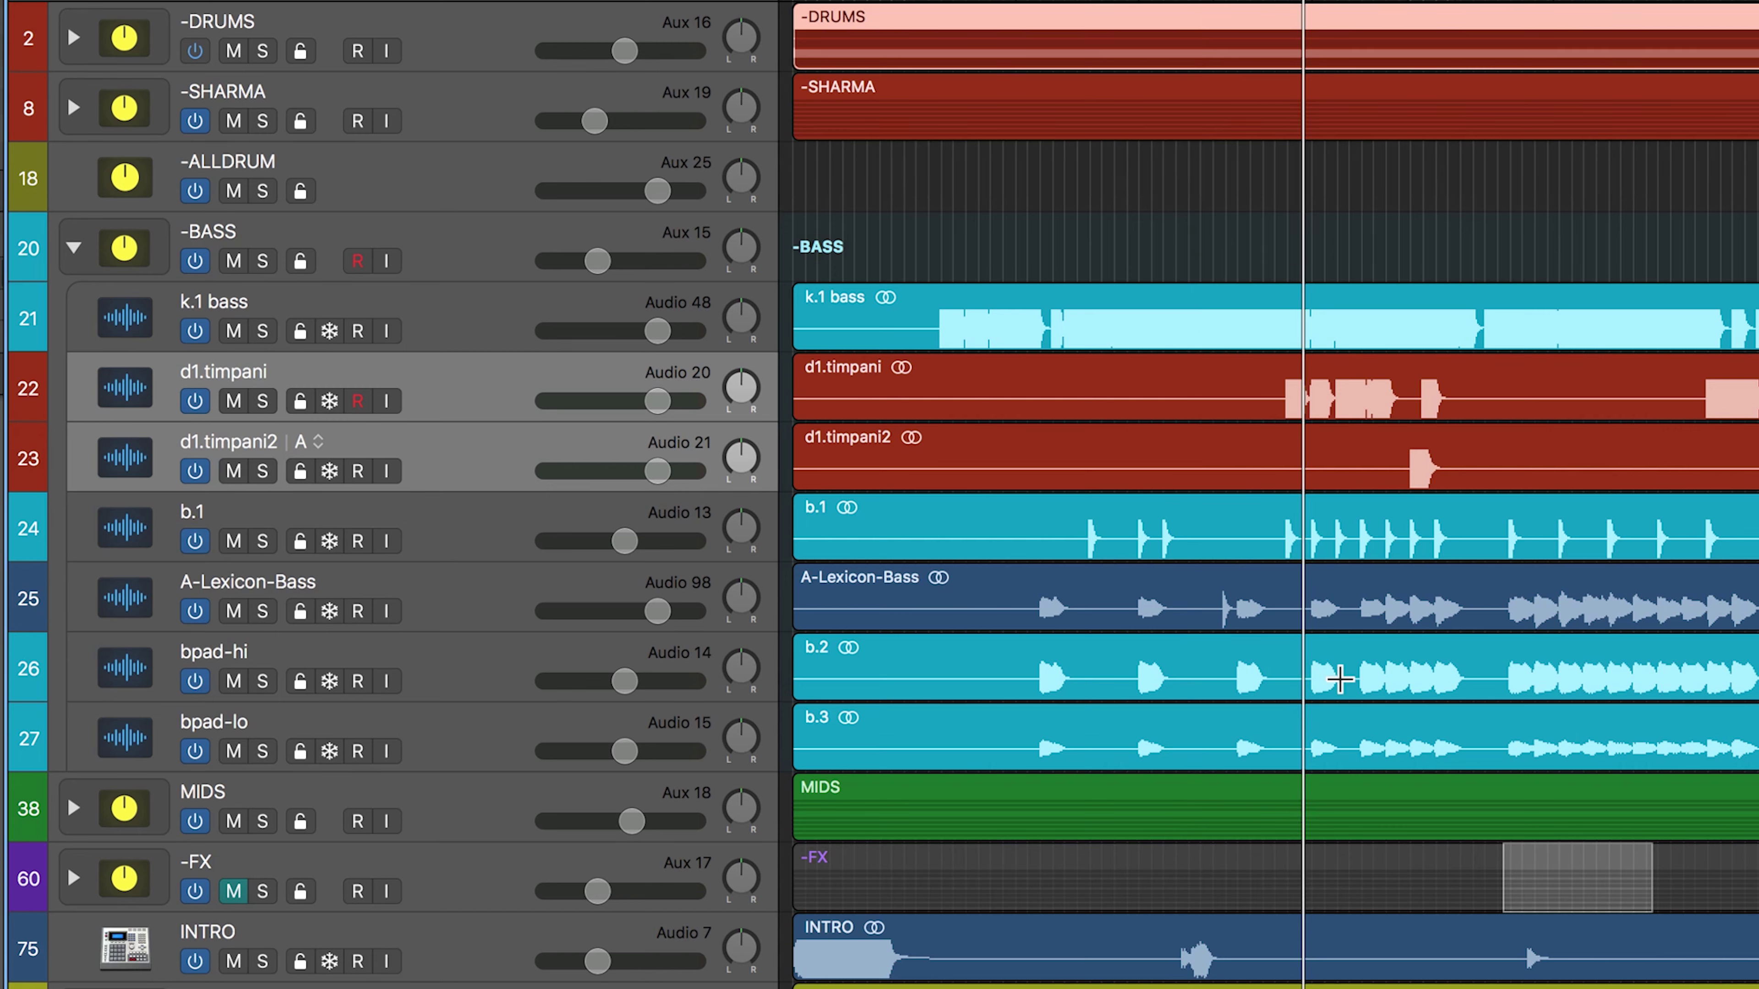
click(463, 608)
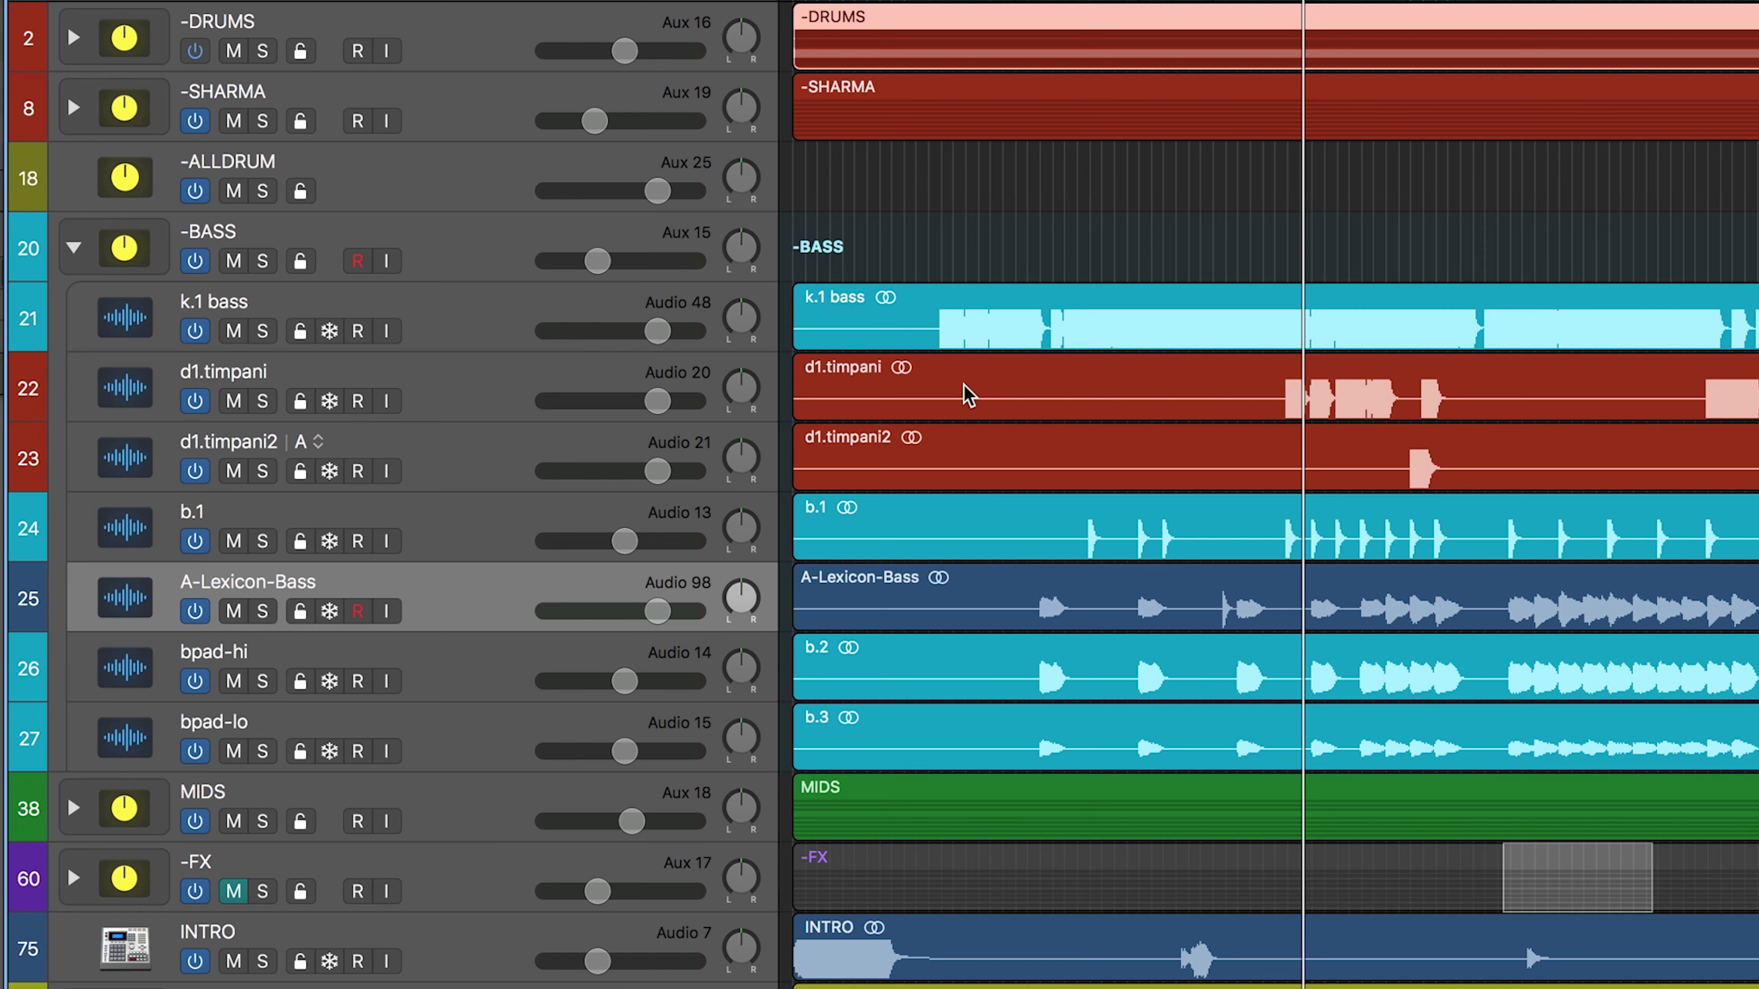
click(74, 248)
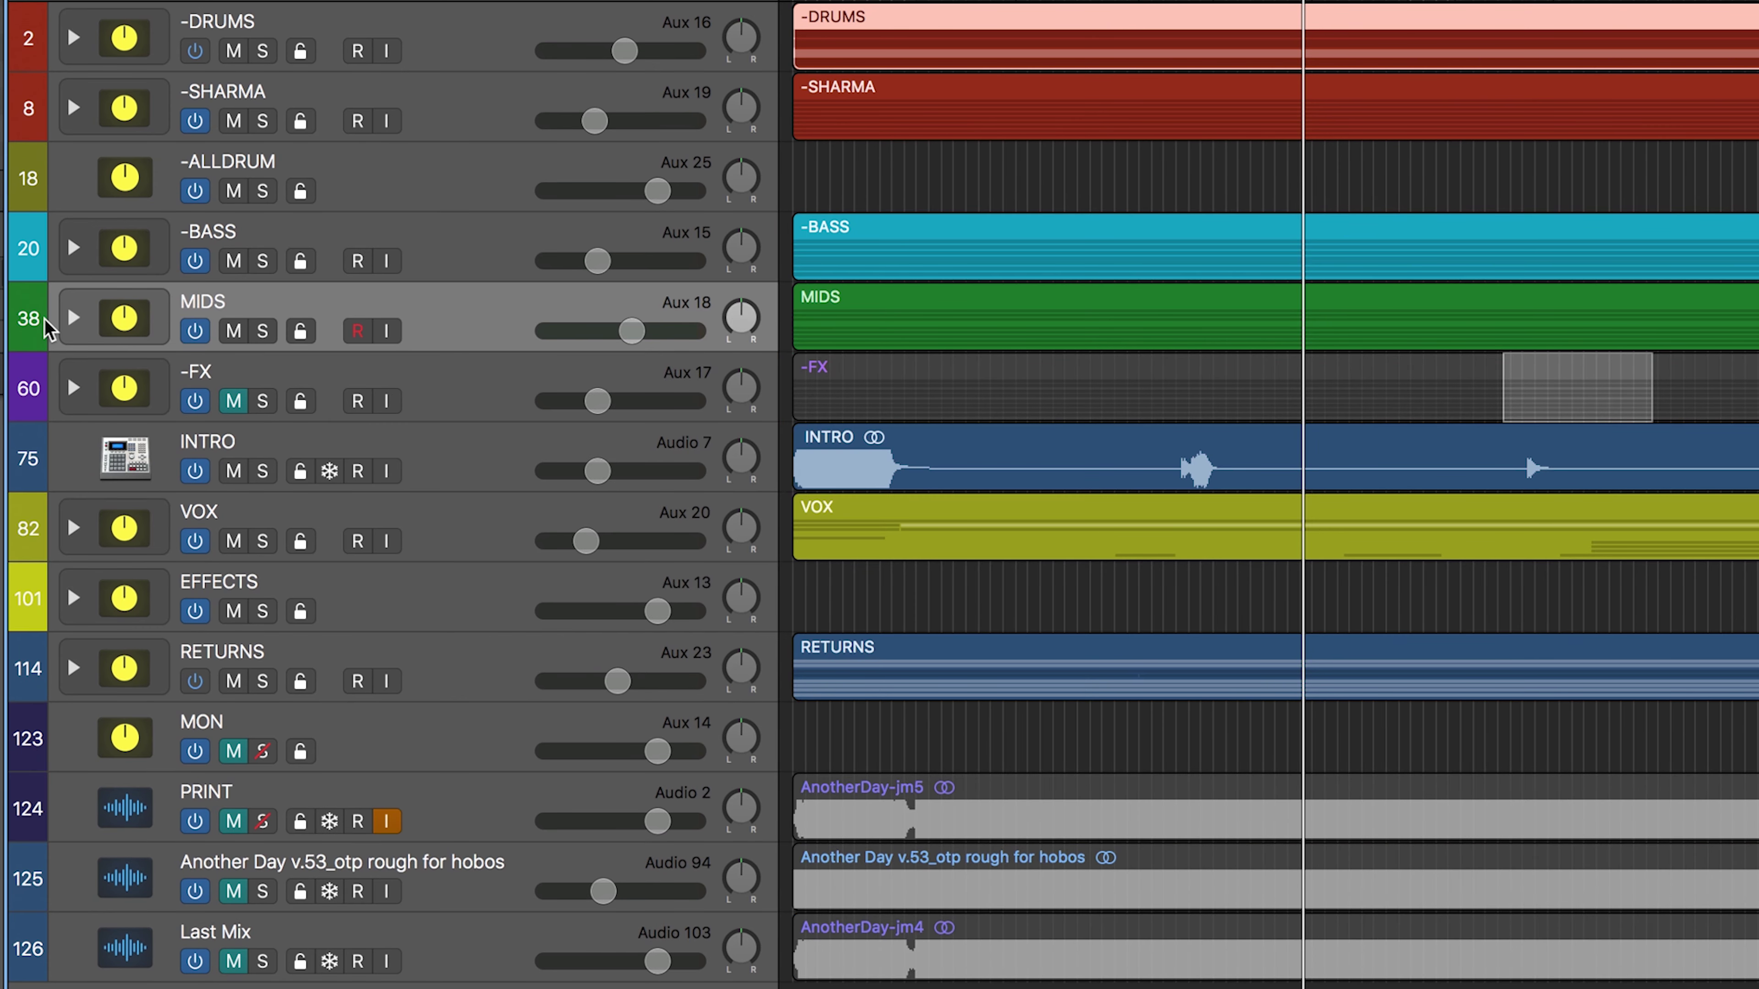
Open the MIDS stack, look through its member tracks, and collapse it
click(74, 320)
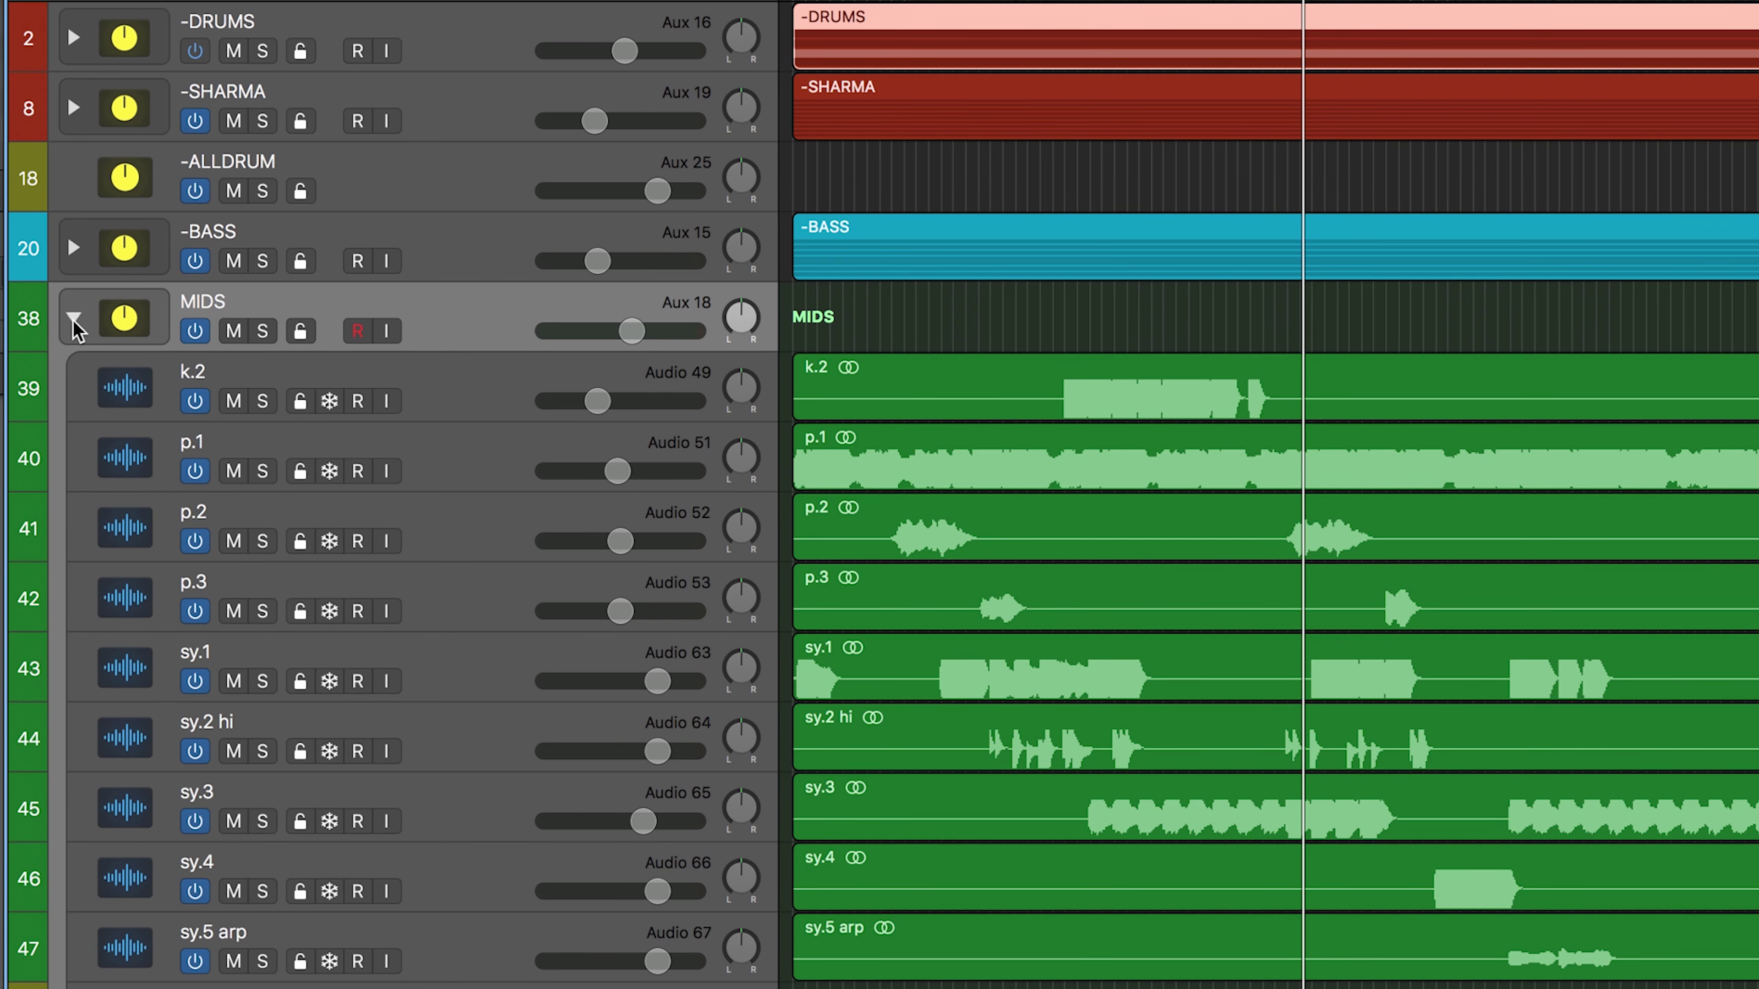
scroll(365, 908, down, 2)
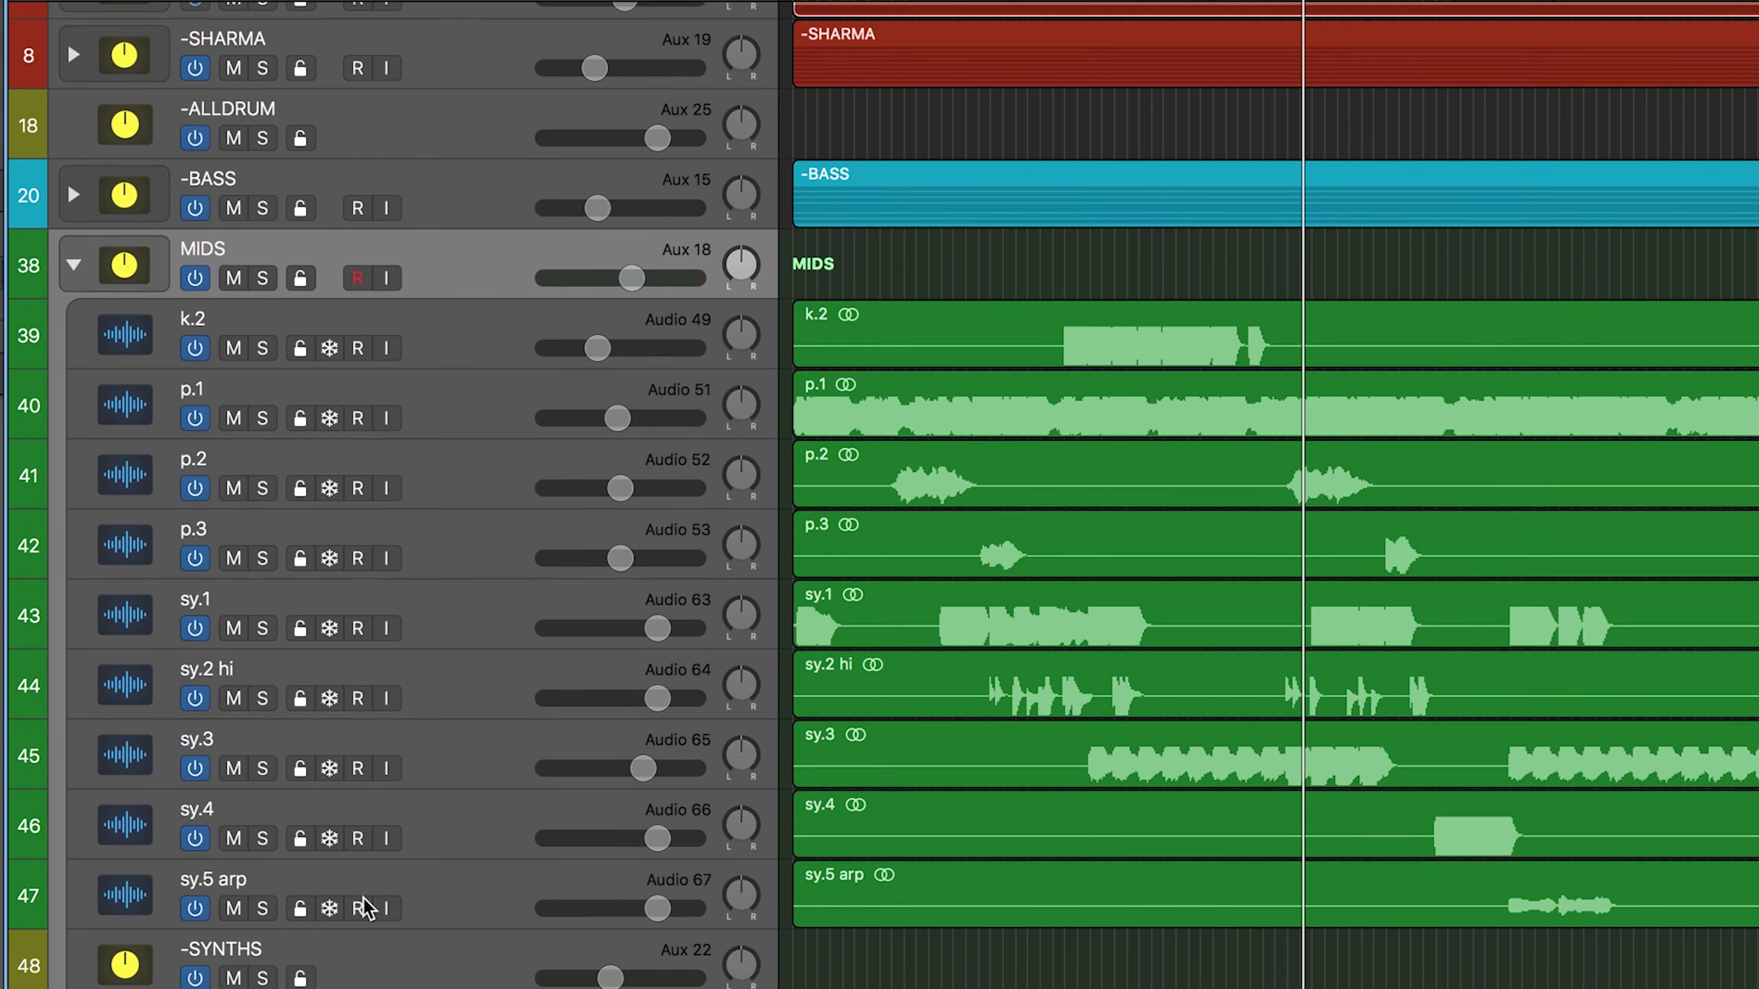
scroll(365, 907, down, 5)
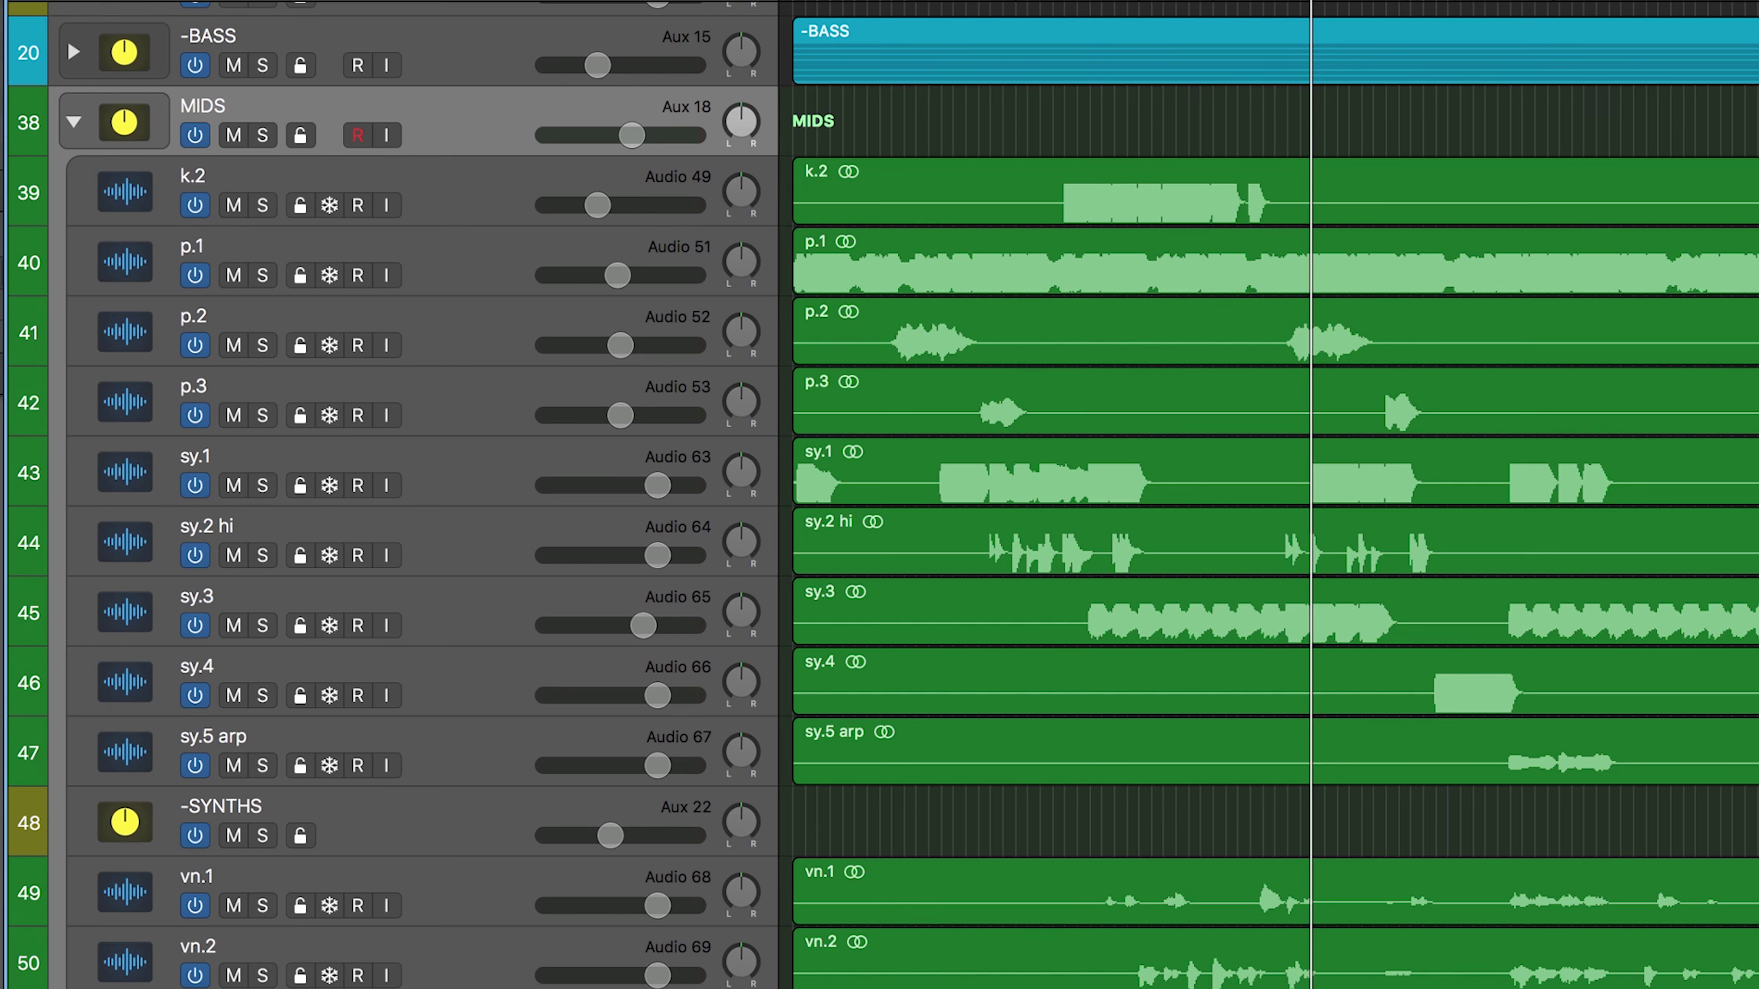
click(72, 135)
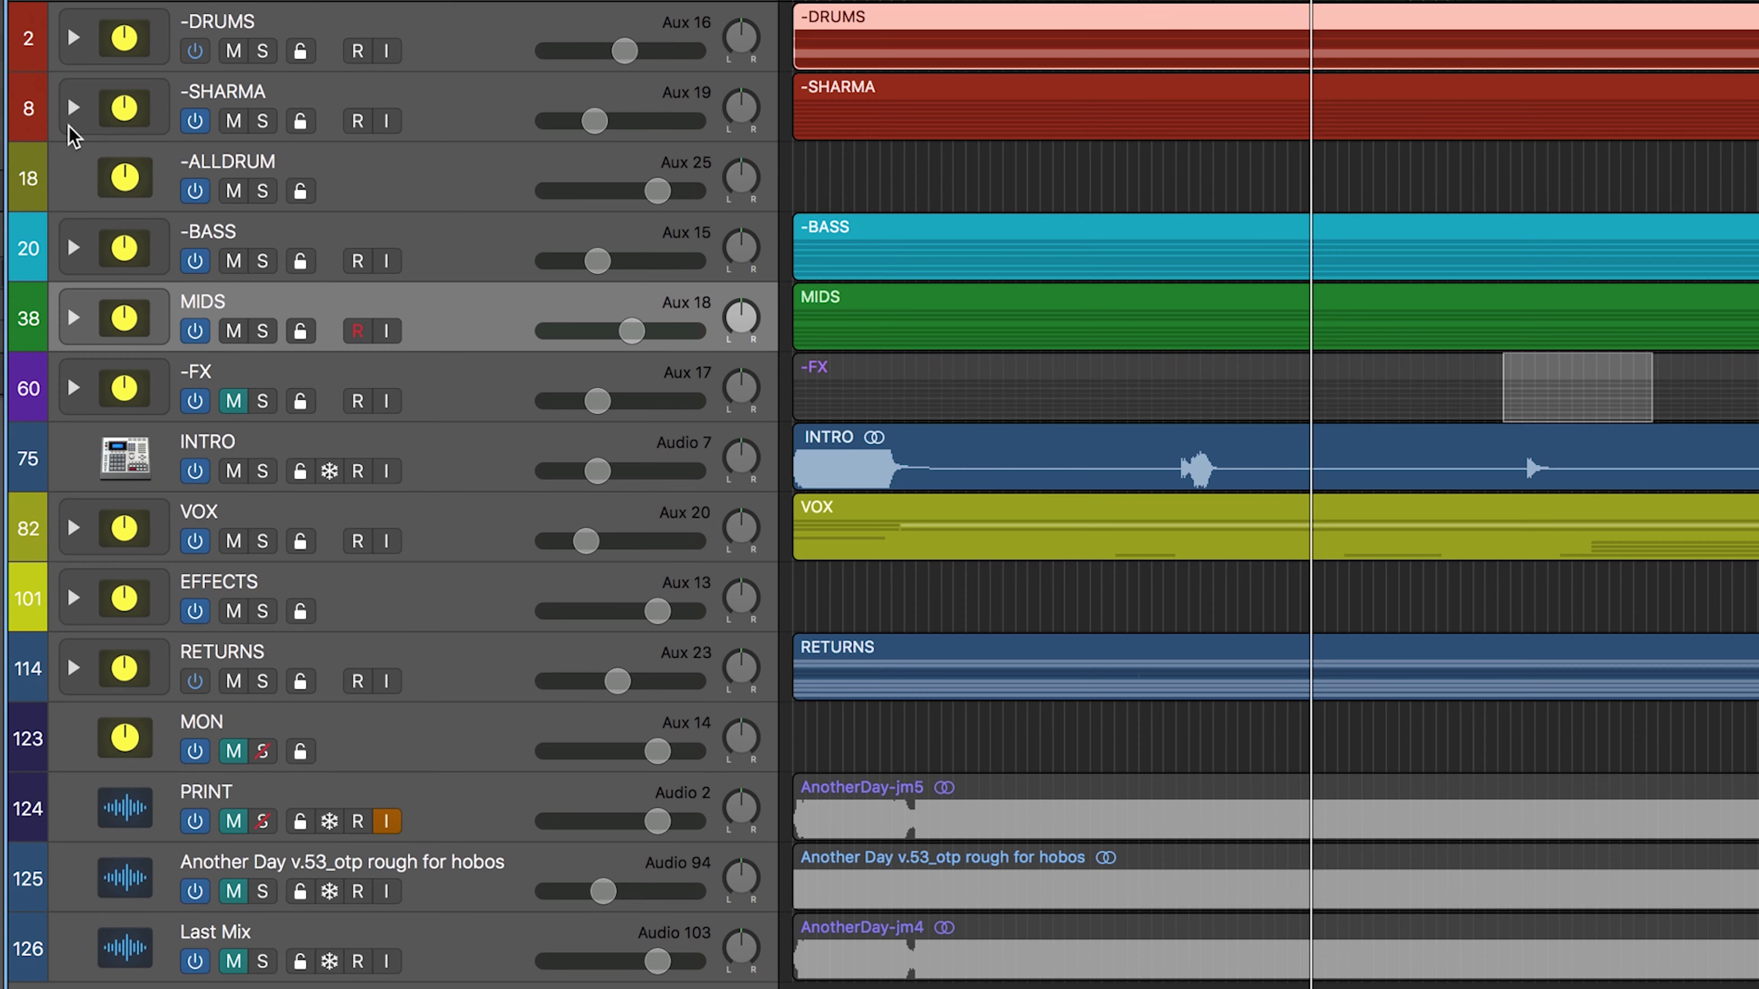
Reopen the MIDS stack and examine tracks k.2 through sy.5 arp together with their -SYNTHS subgroup track
click(72, 316)
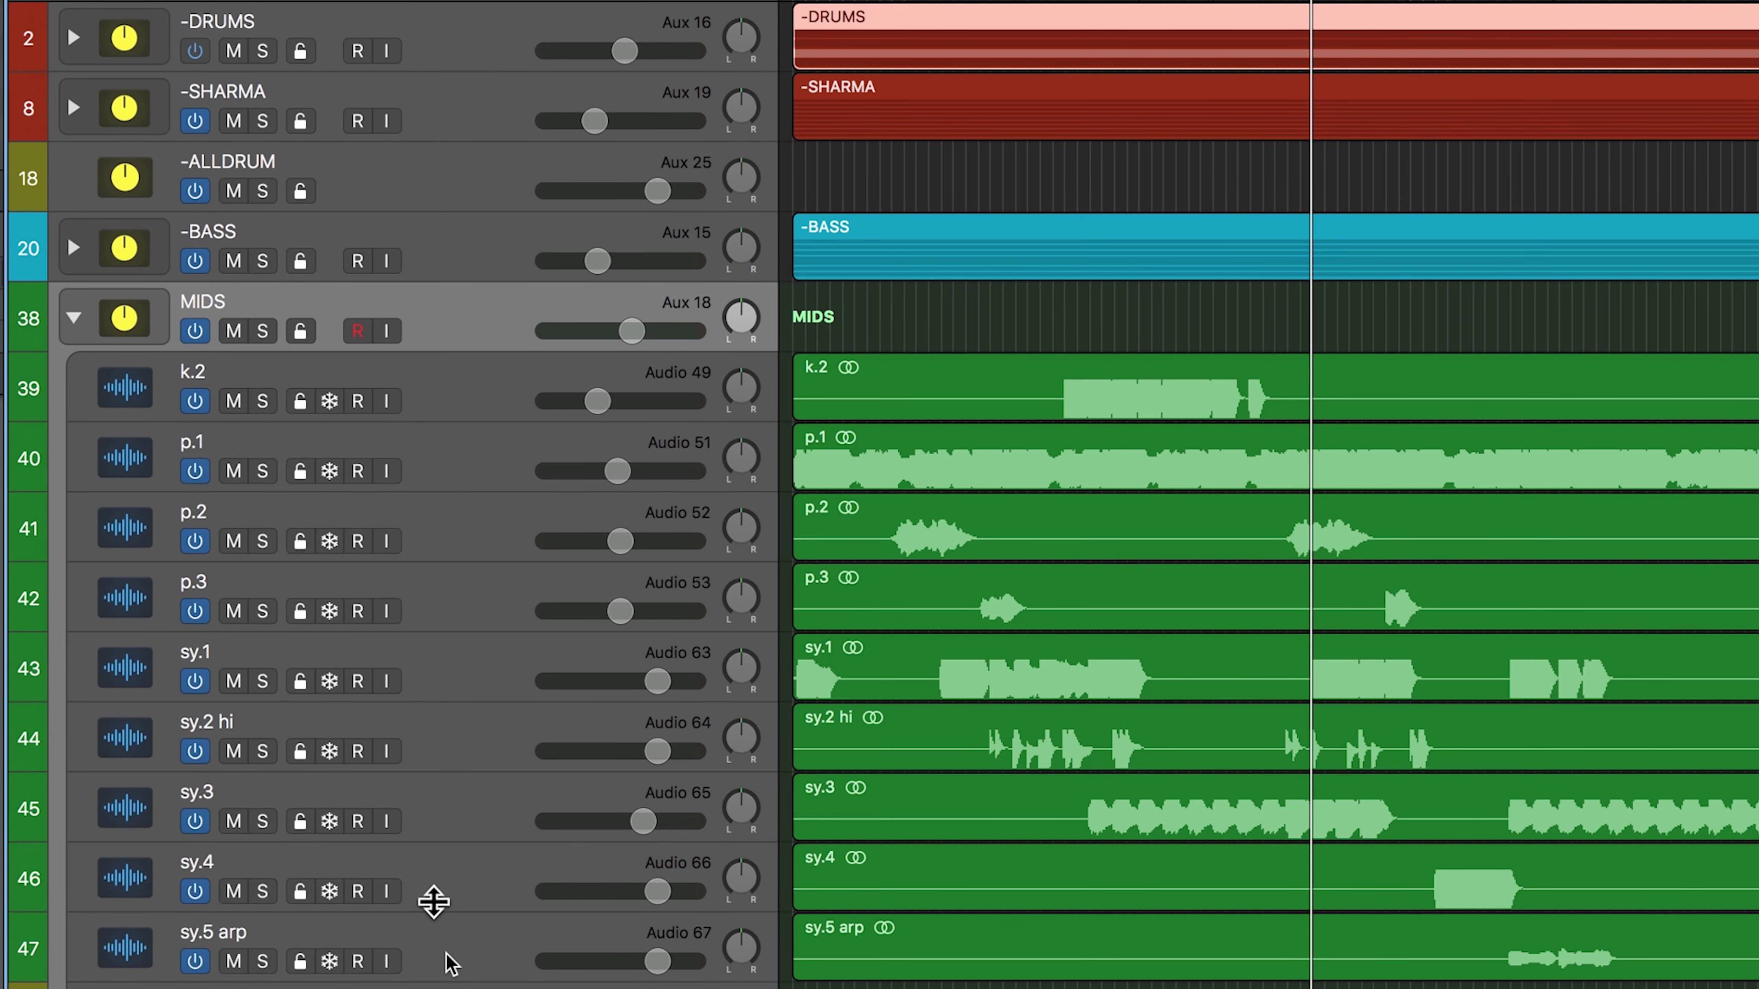
scroll(439, 949, down, 3)
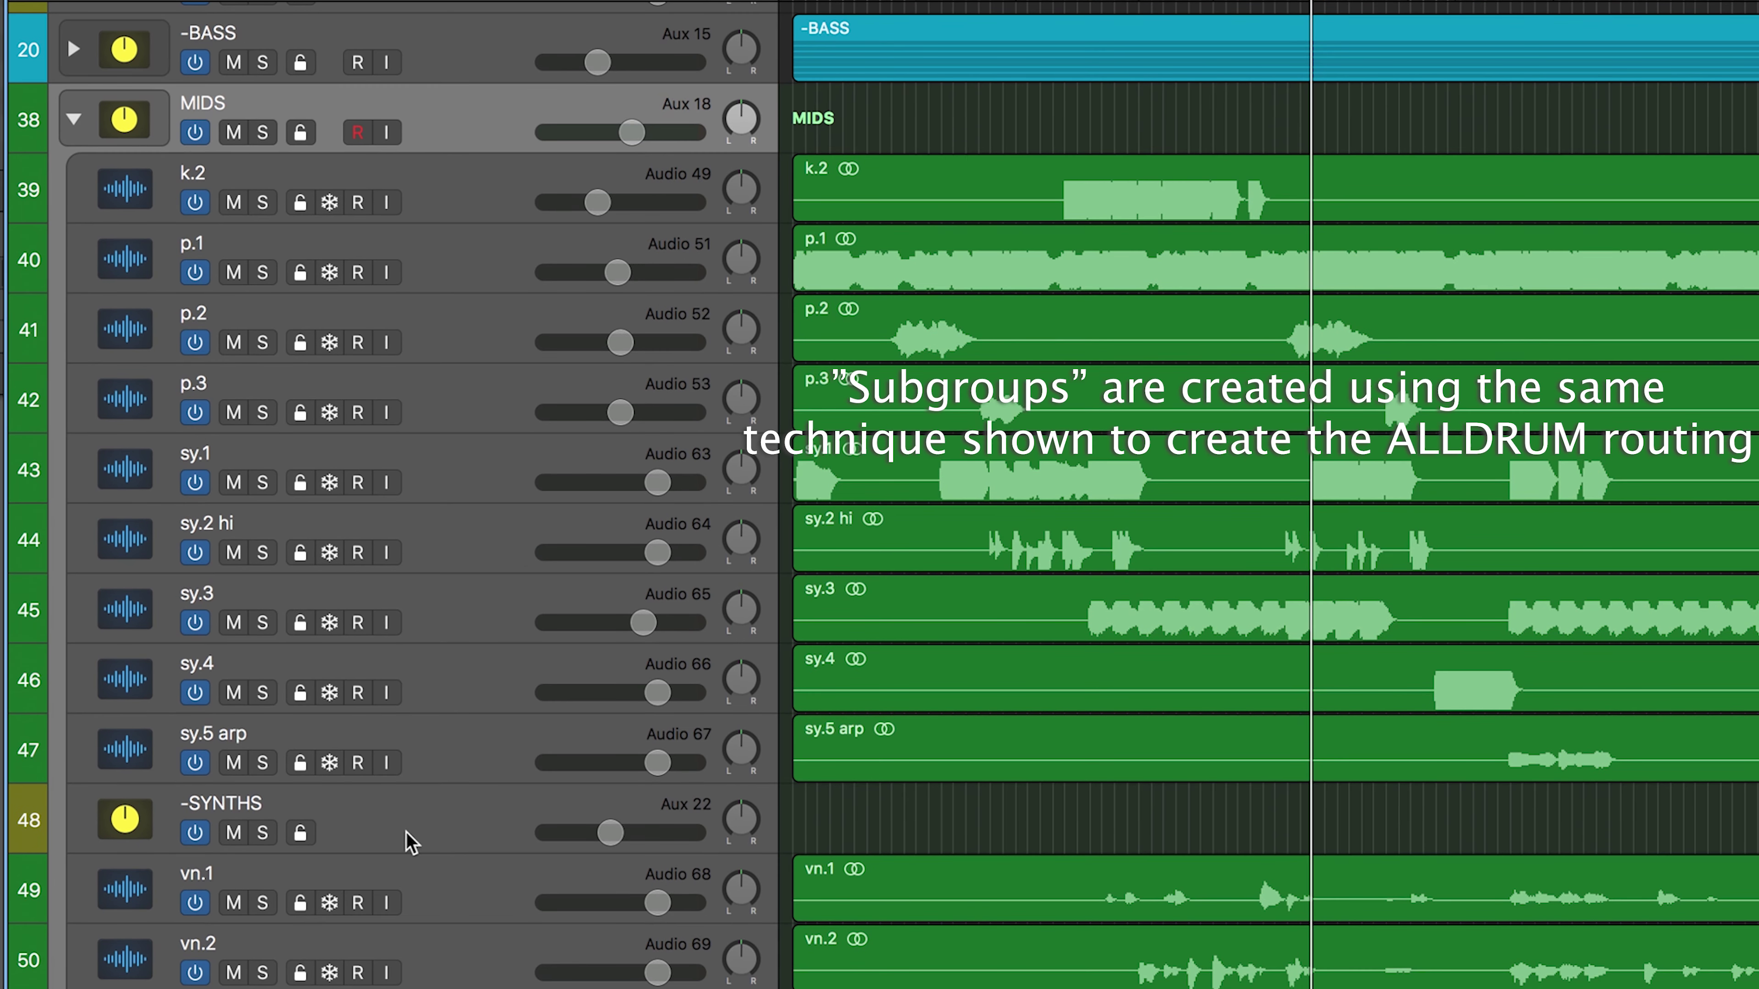
click(439, 828)
click(467, 753)
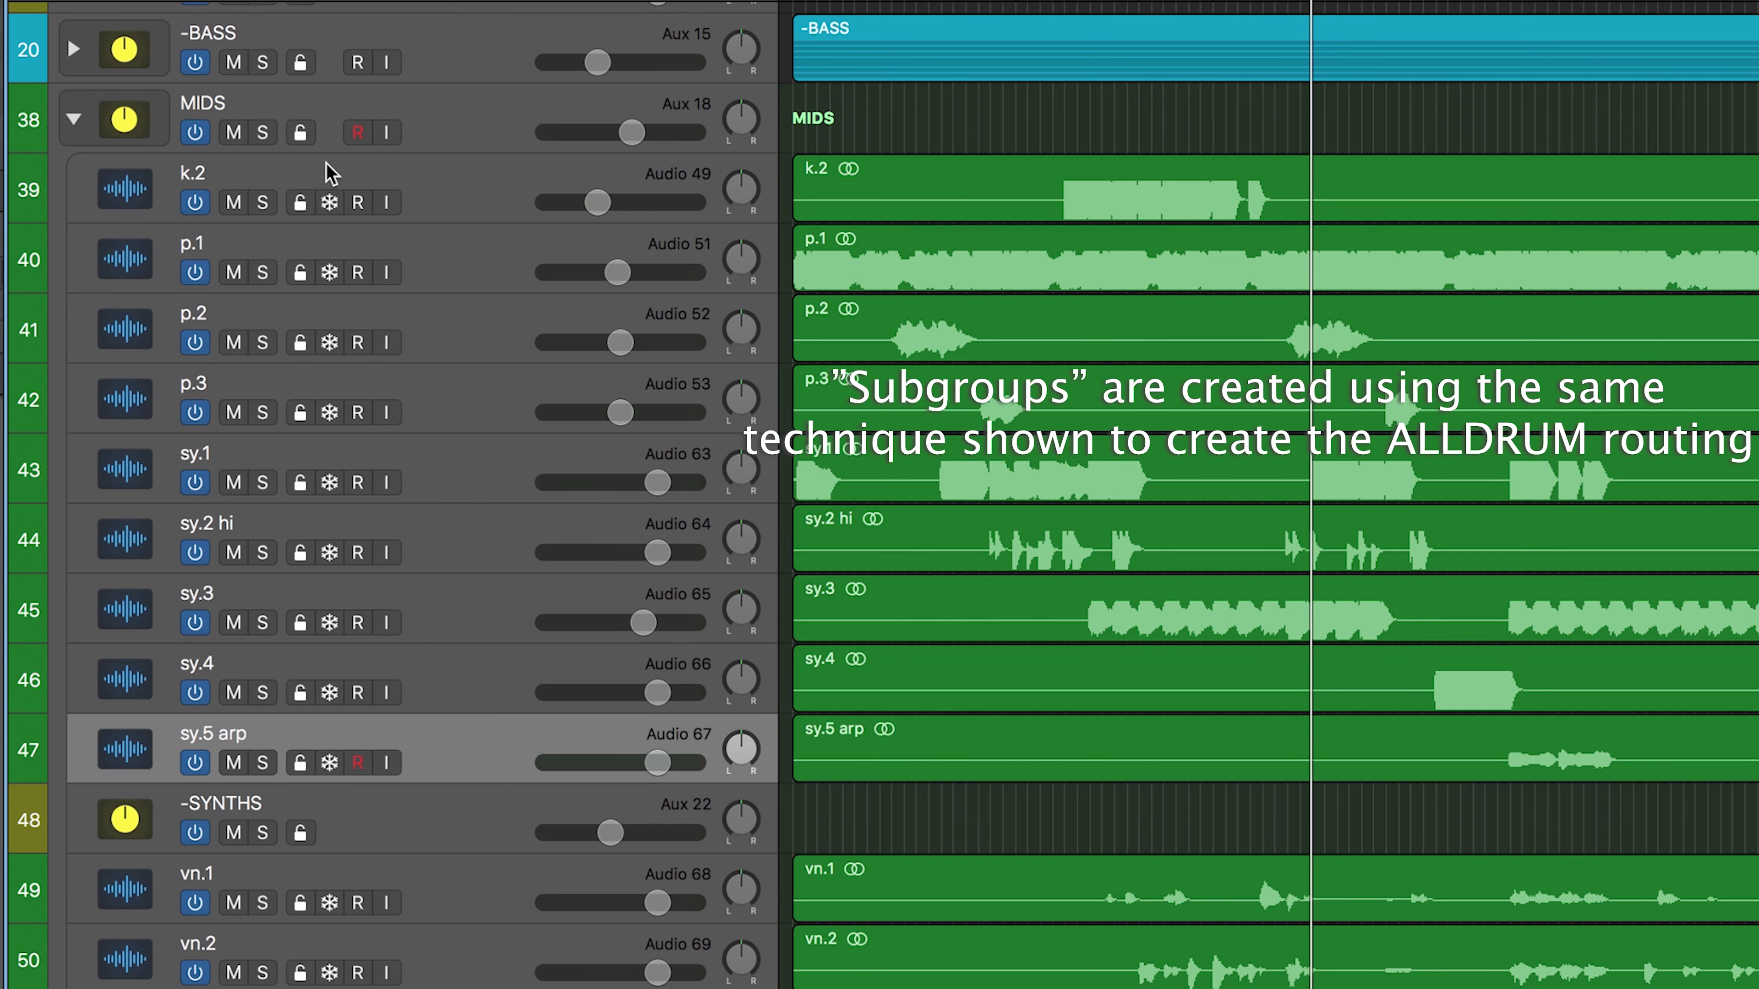
shift+click(499, 205)
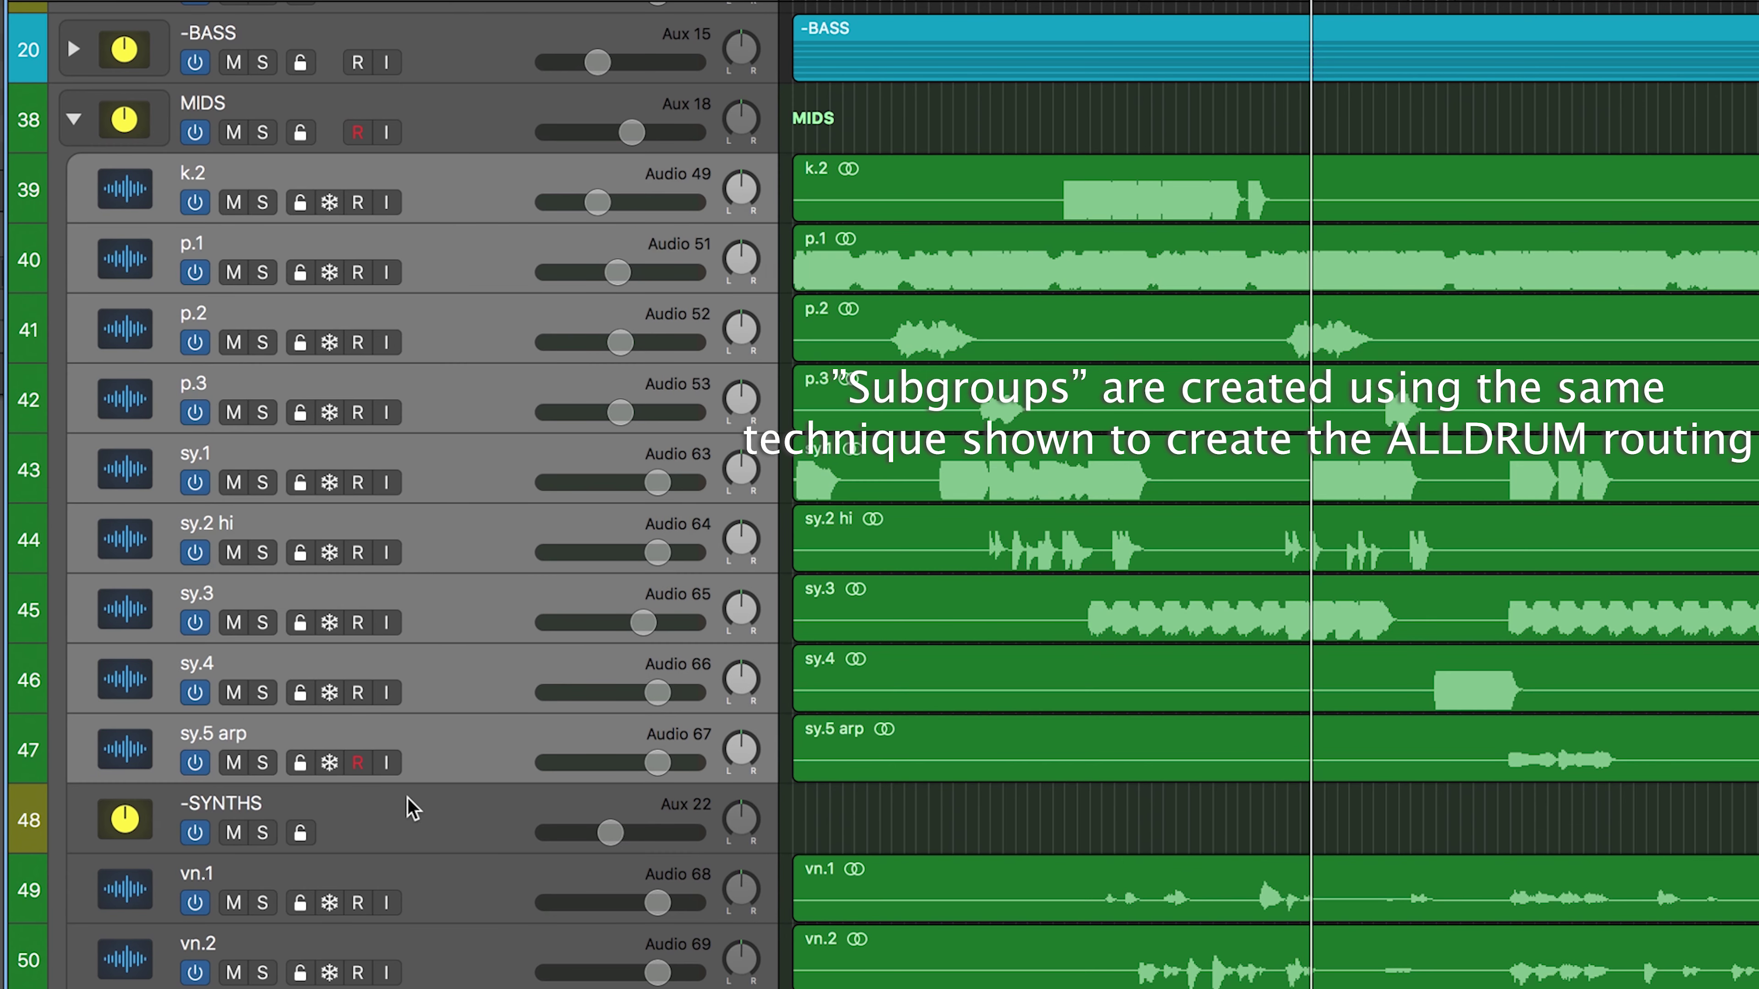
click(422, 835)
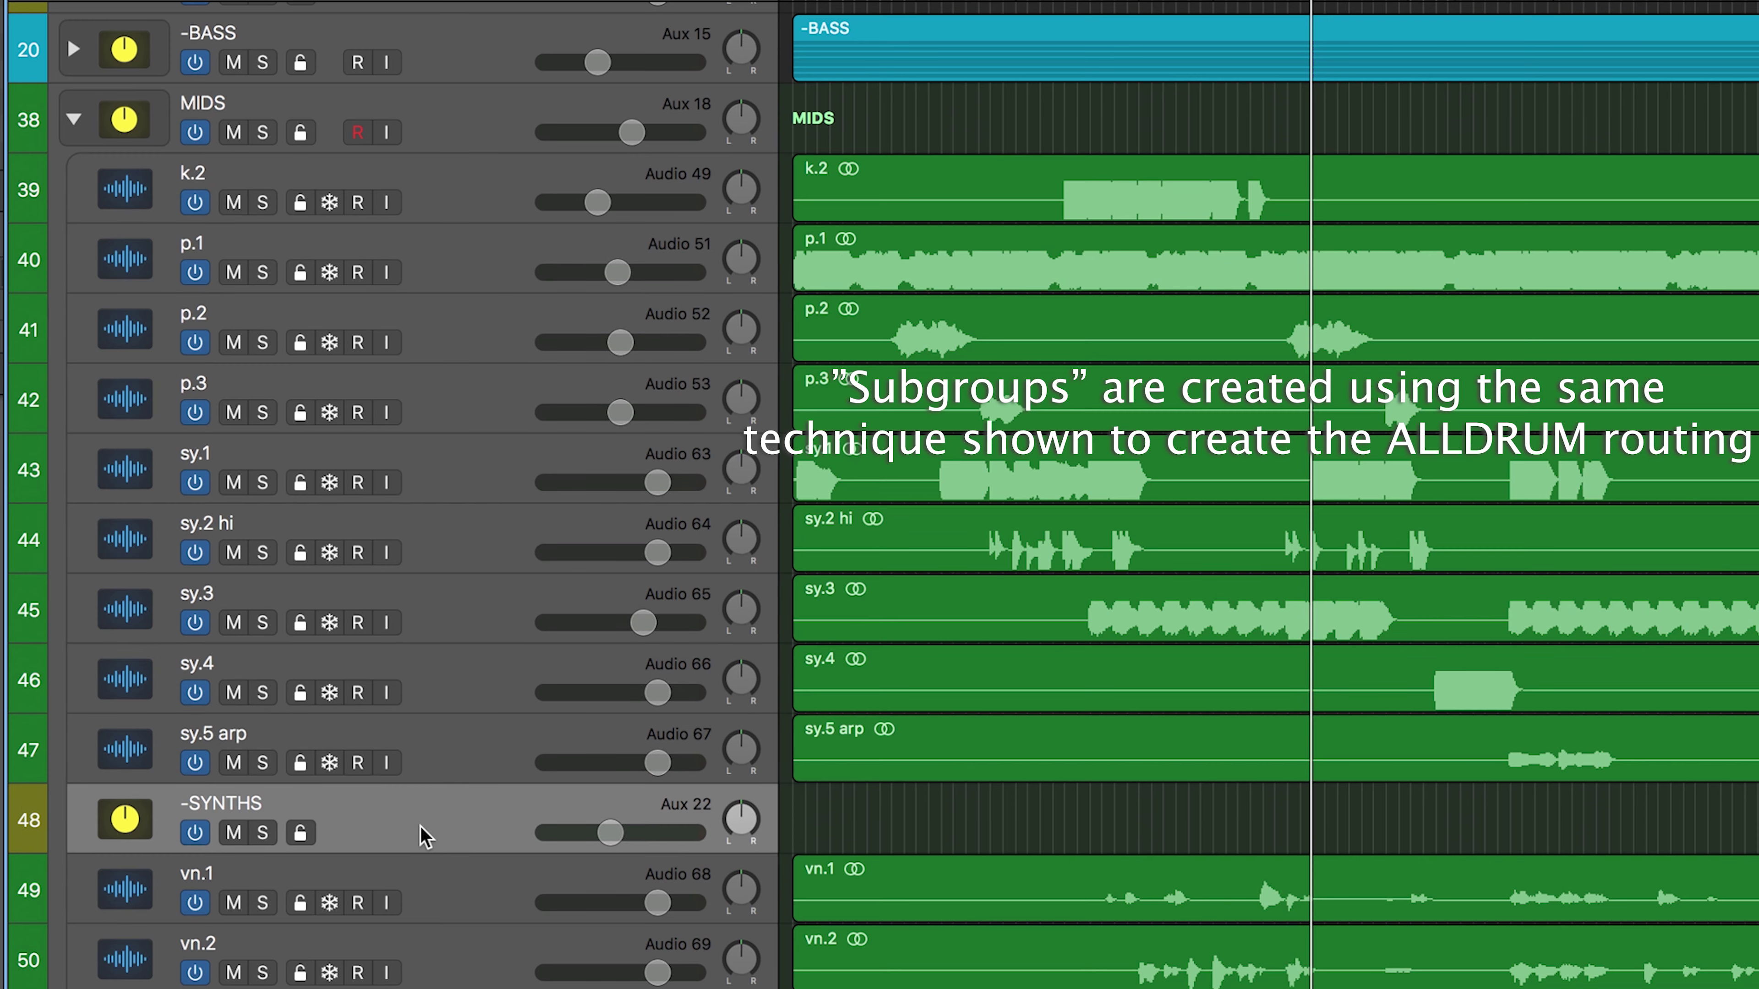
Examine tracks vn.1 through vn.8 taqsim3 with the -VIOLIN subgroup, and both subgroups in relation to the MIDS main track
scroll(424, 831, down, 7)
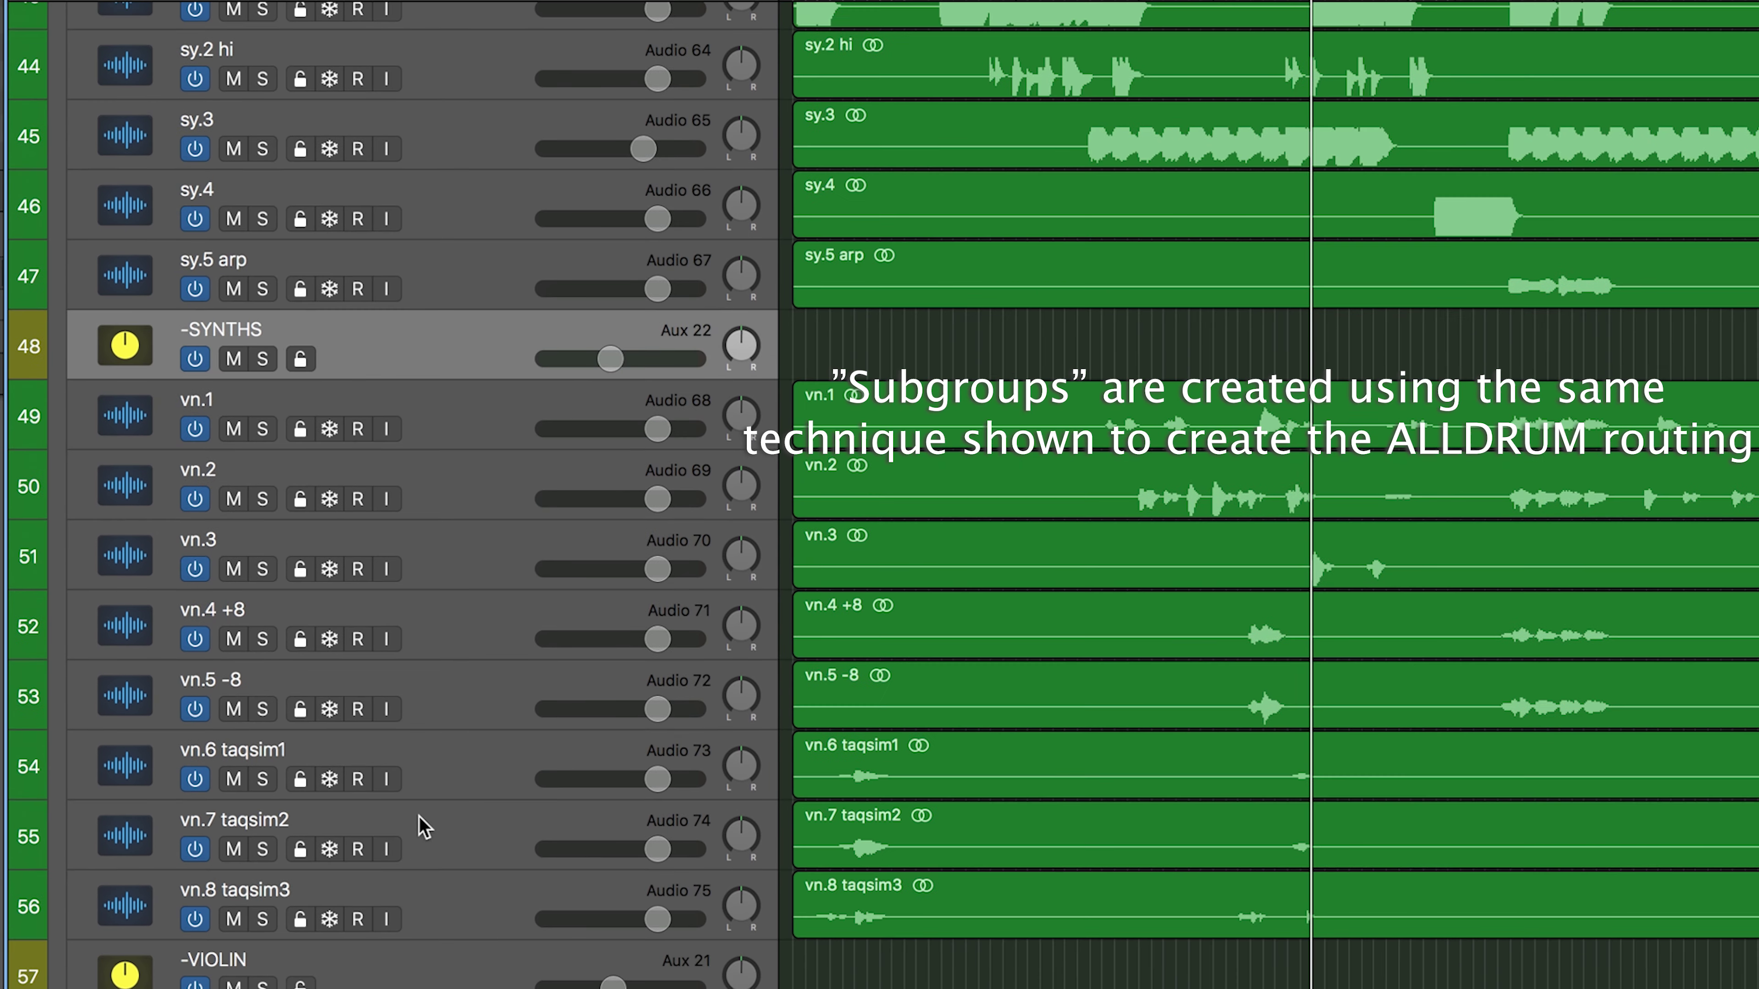
click(473, 924)
shift+click(449, 433)
click(441, 977)
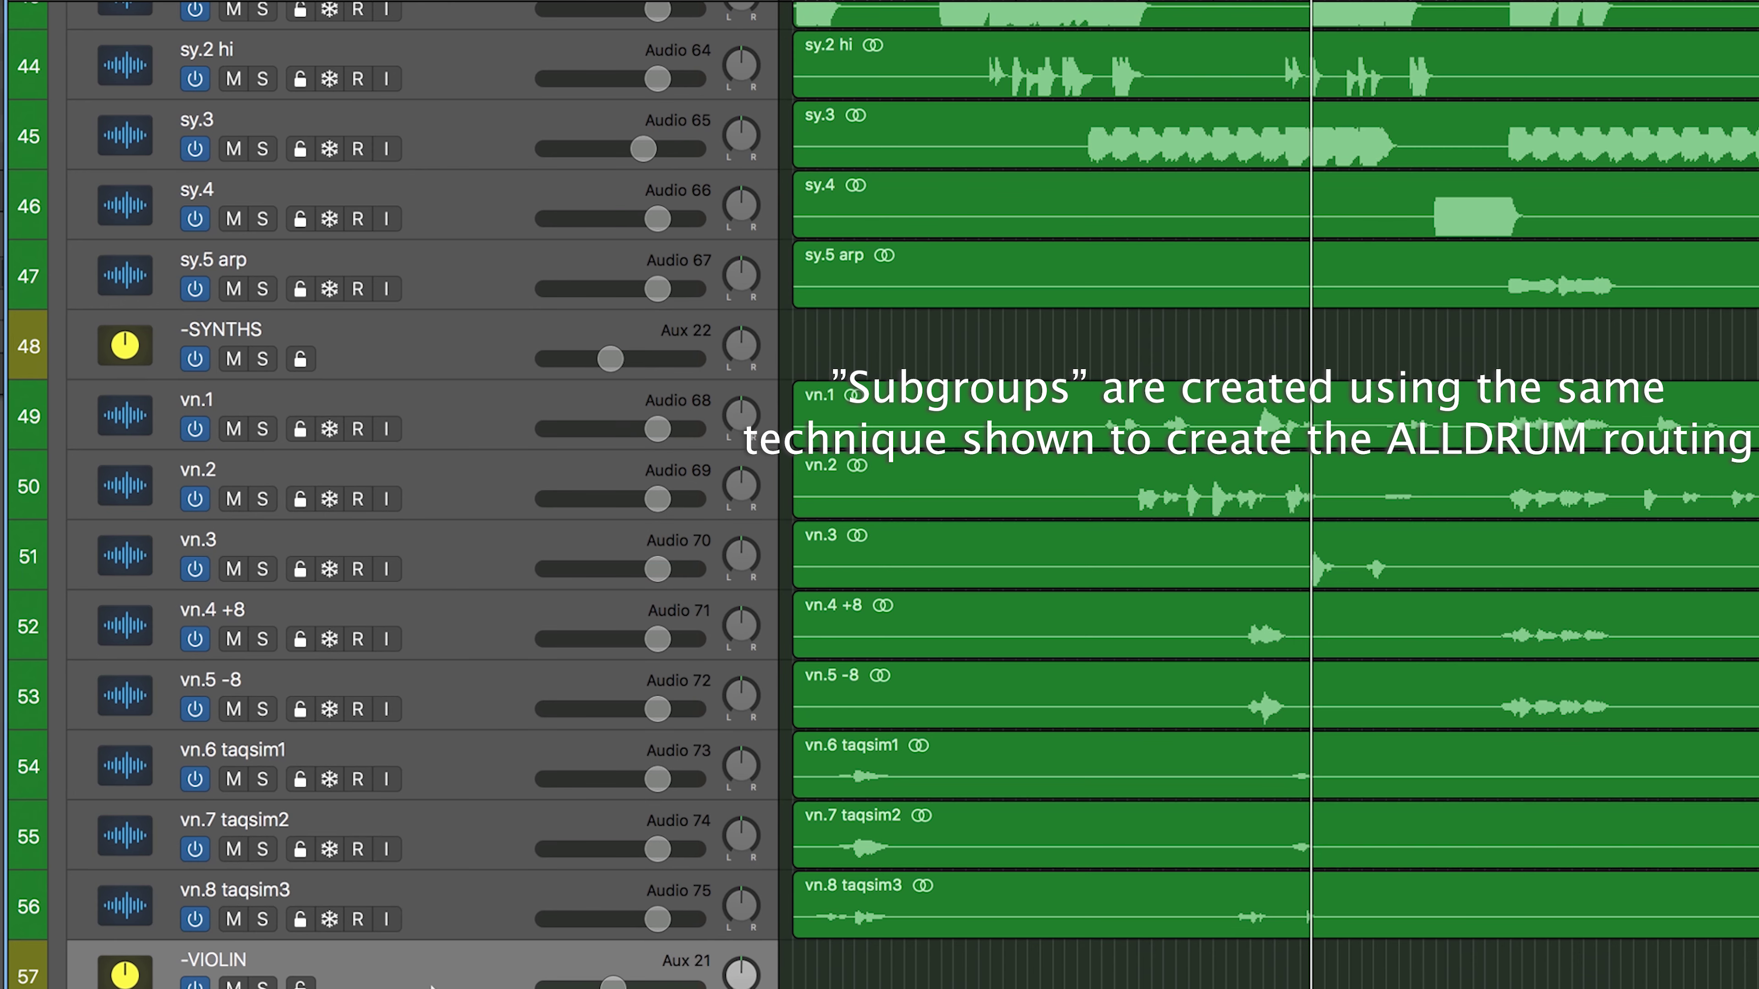
super+click(406, 353)
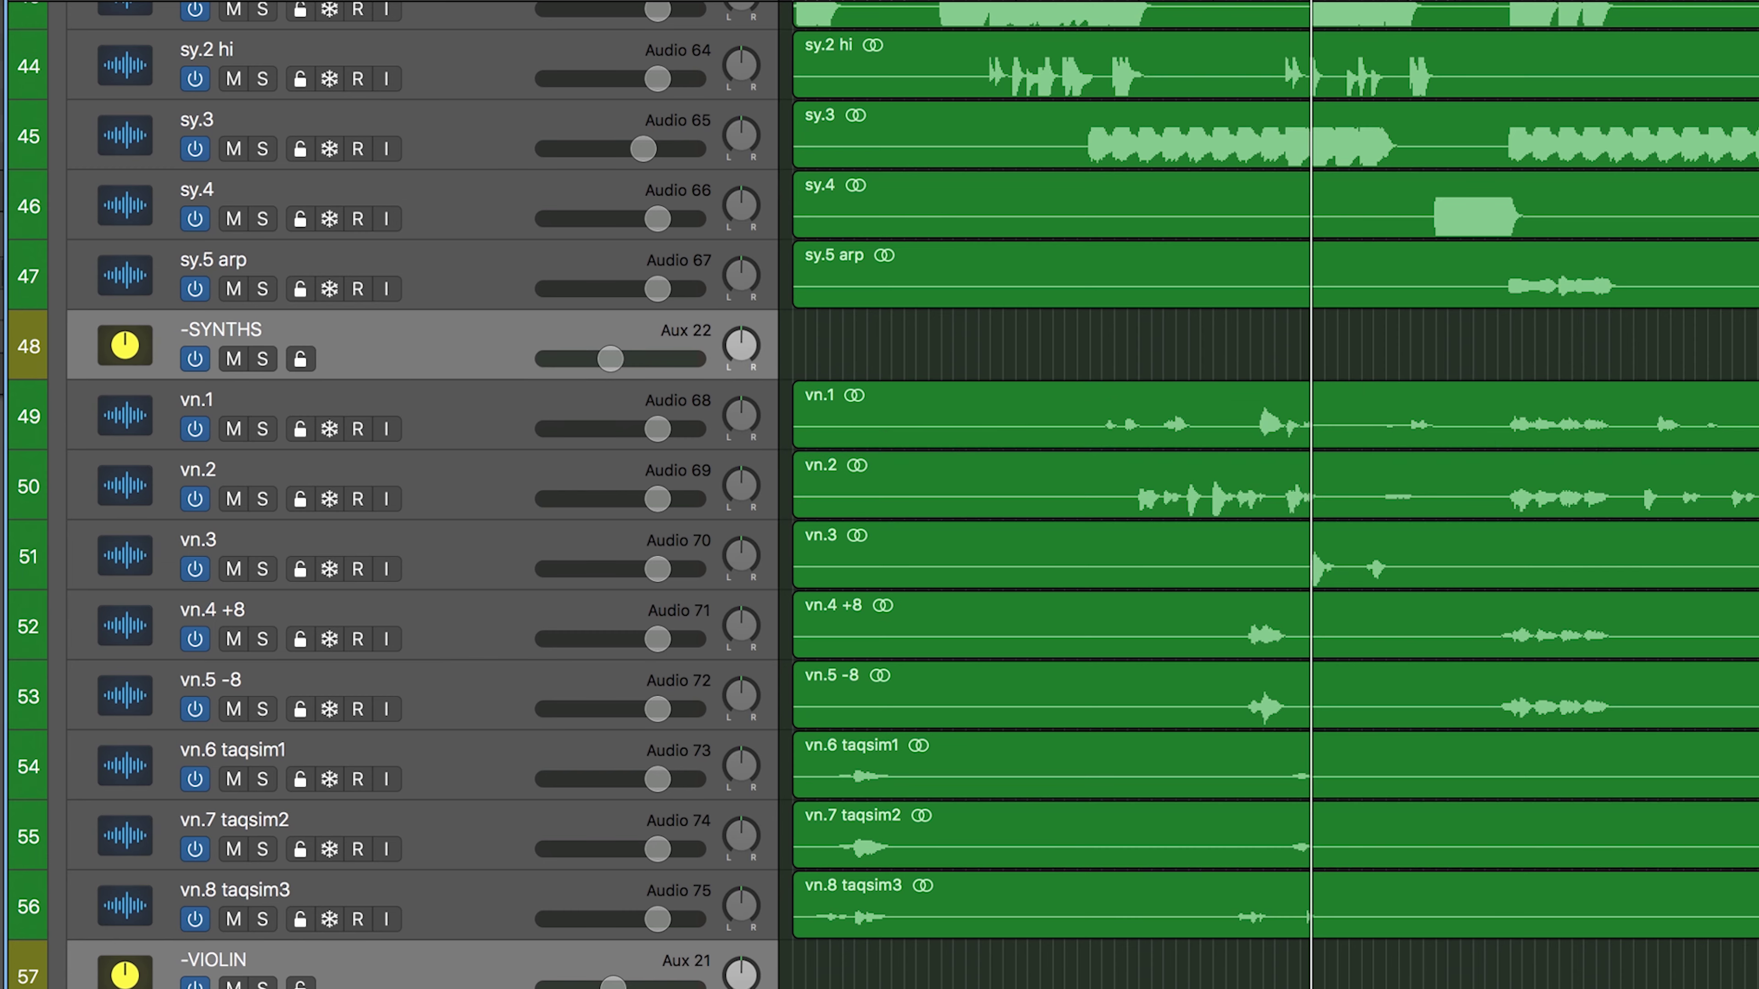
scroll(471, 612, up, 8)
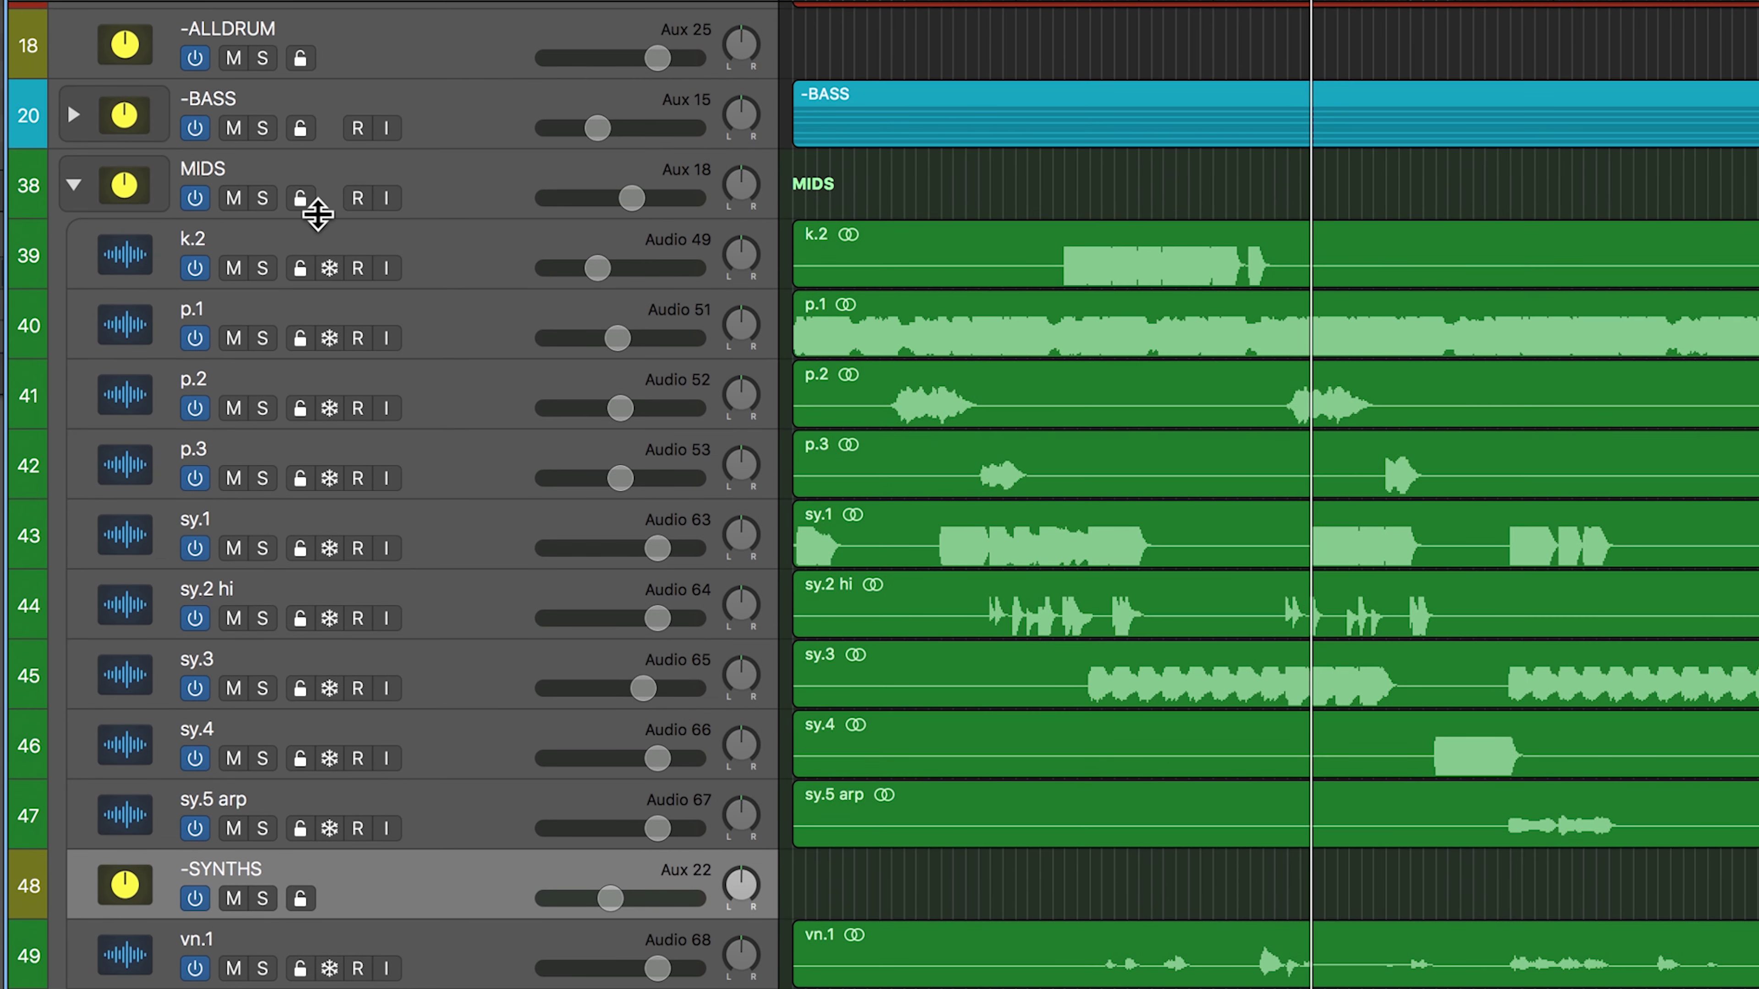
click(463, 194)
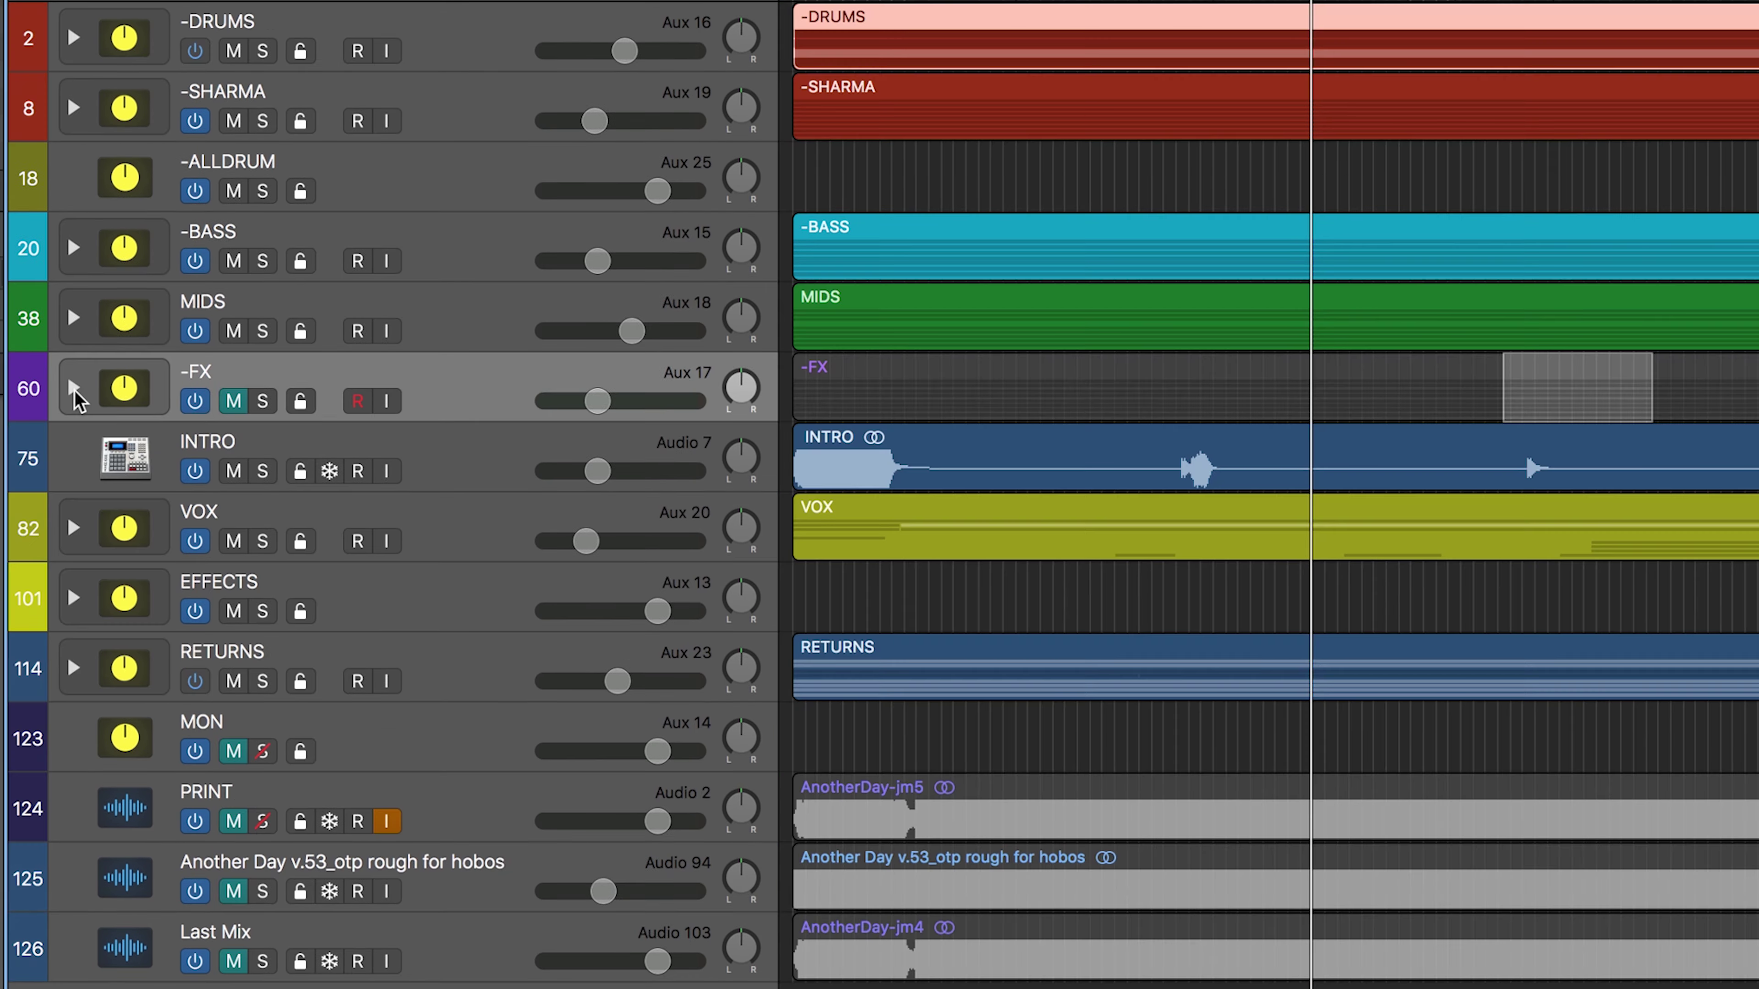
Examine the tracks inside the -FX stack, and the effect return tracks in the RETURNS stack, including the C-Korg SDD3000-NoDrums region
click(74, 389)
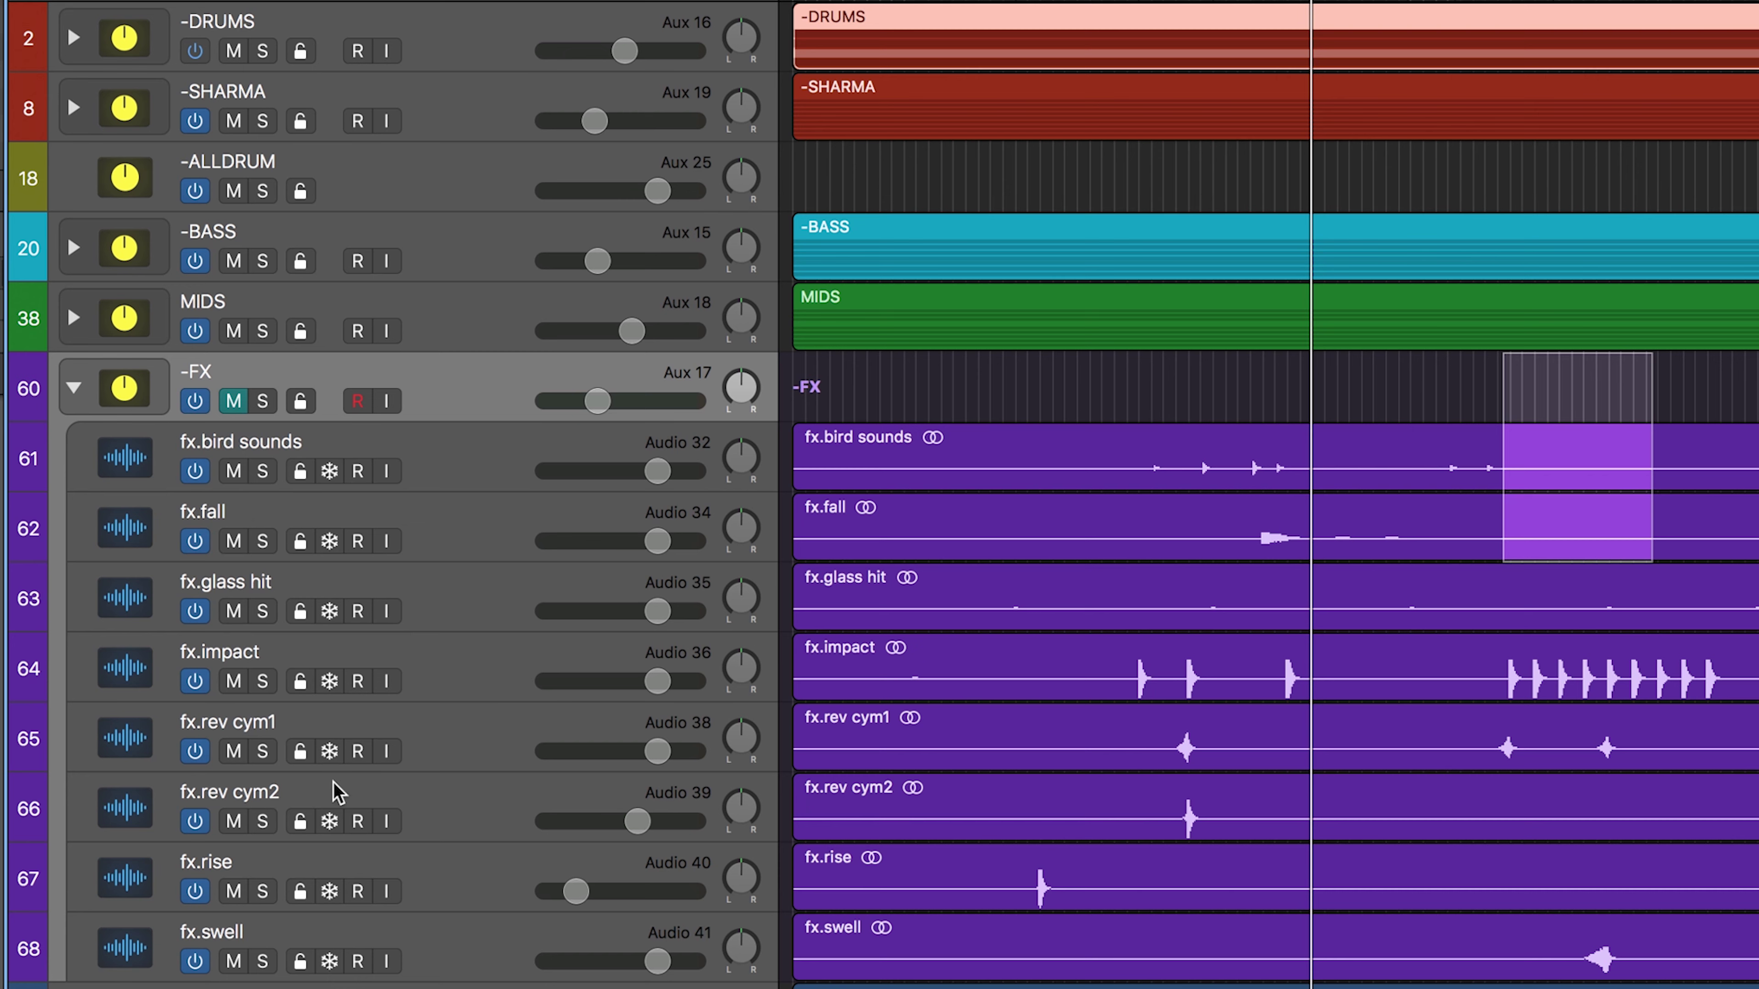
click(75, 389)
scroll(447, 454, down, 3)
click(447, 454)
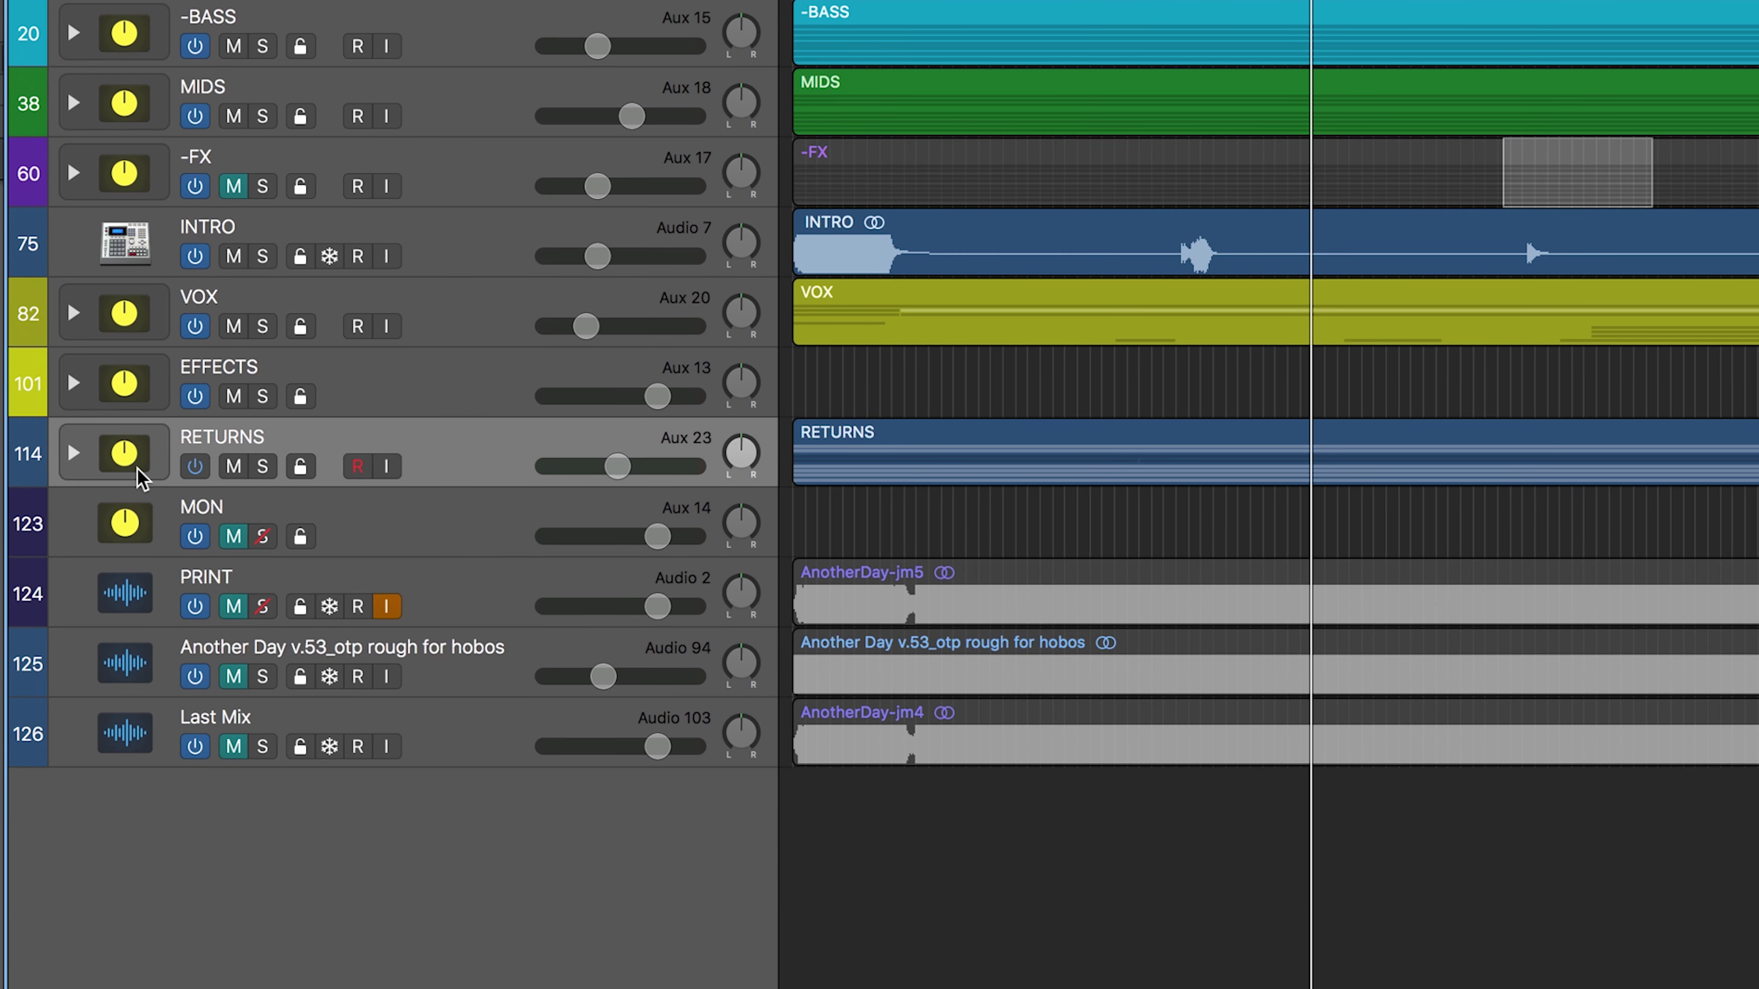
click(72, 454)
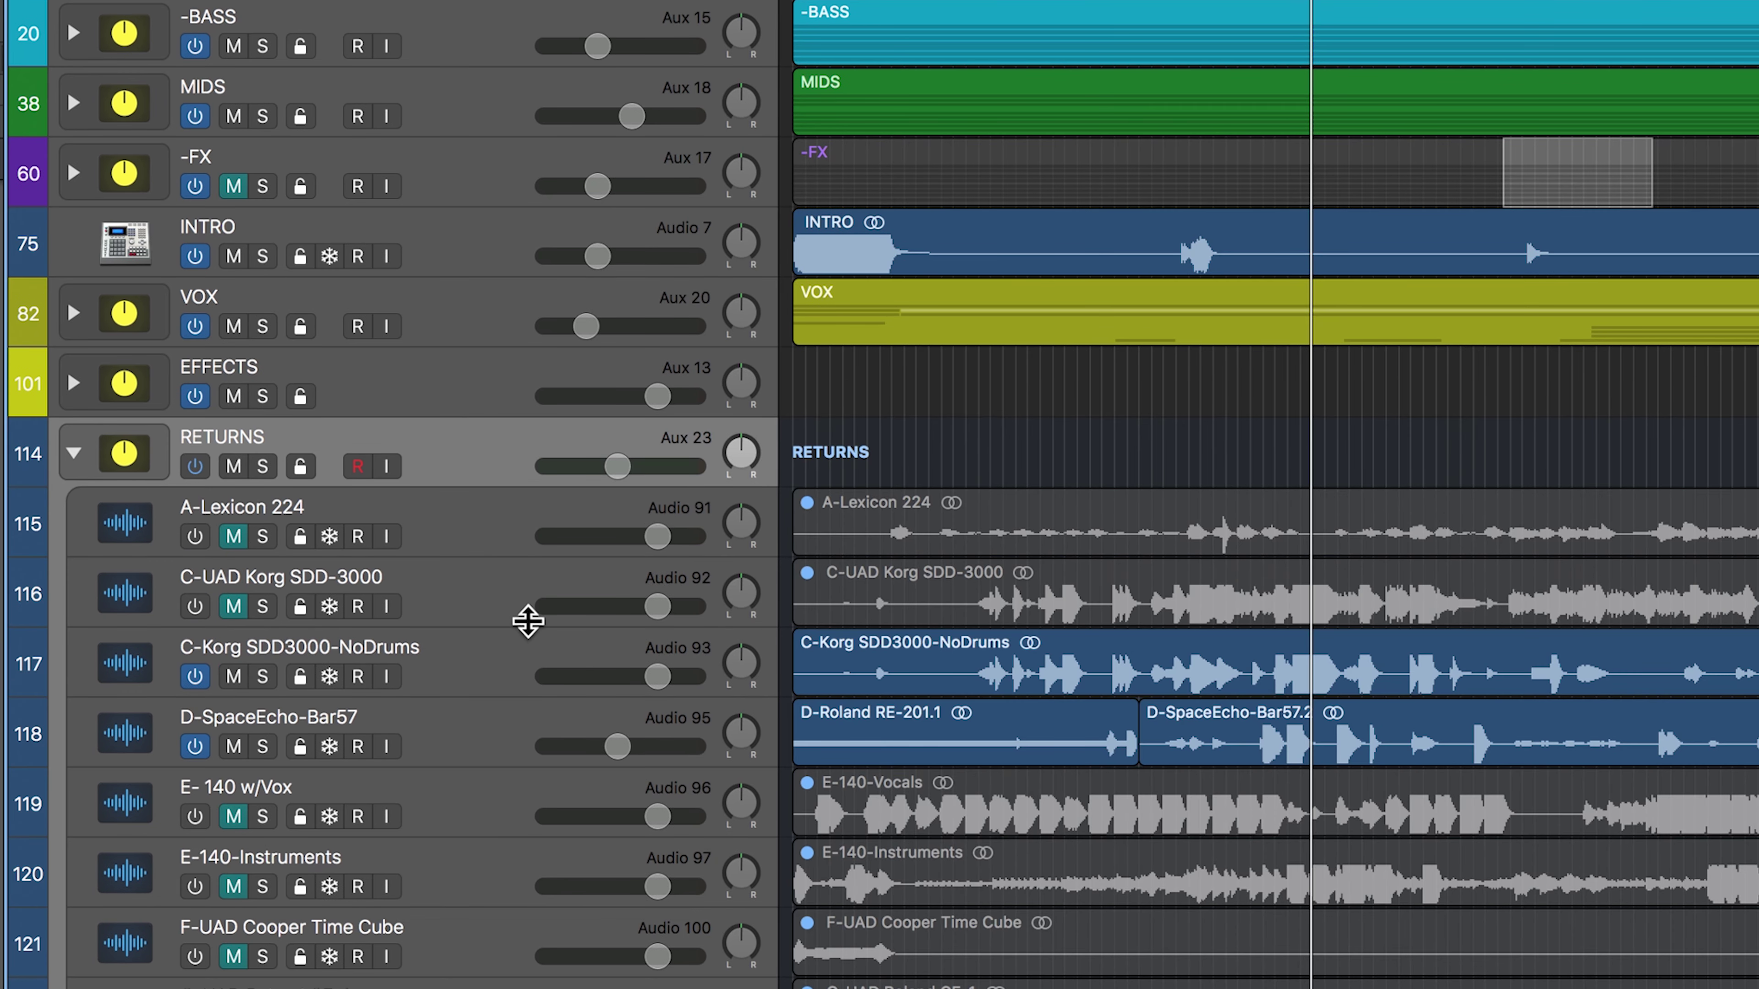
scroll(530, 648, down, 2)
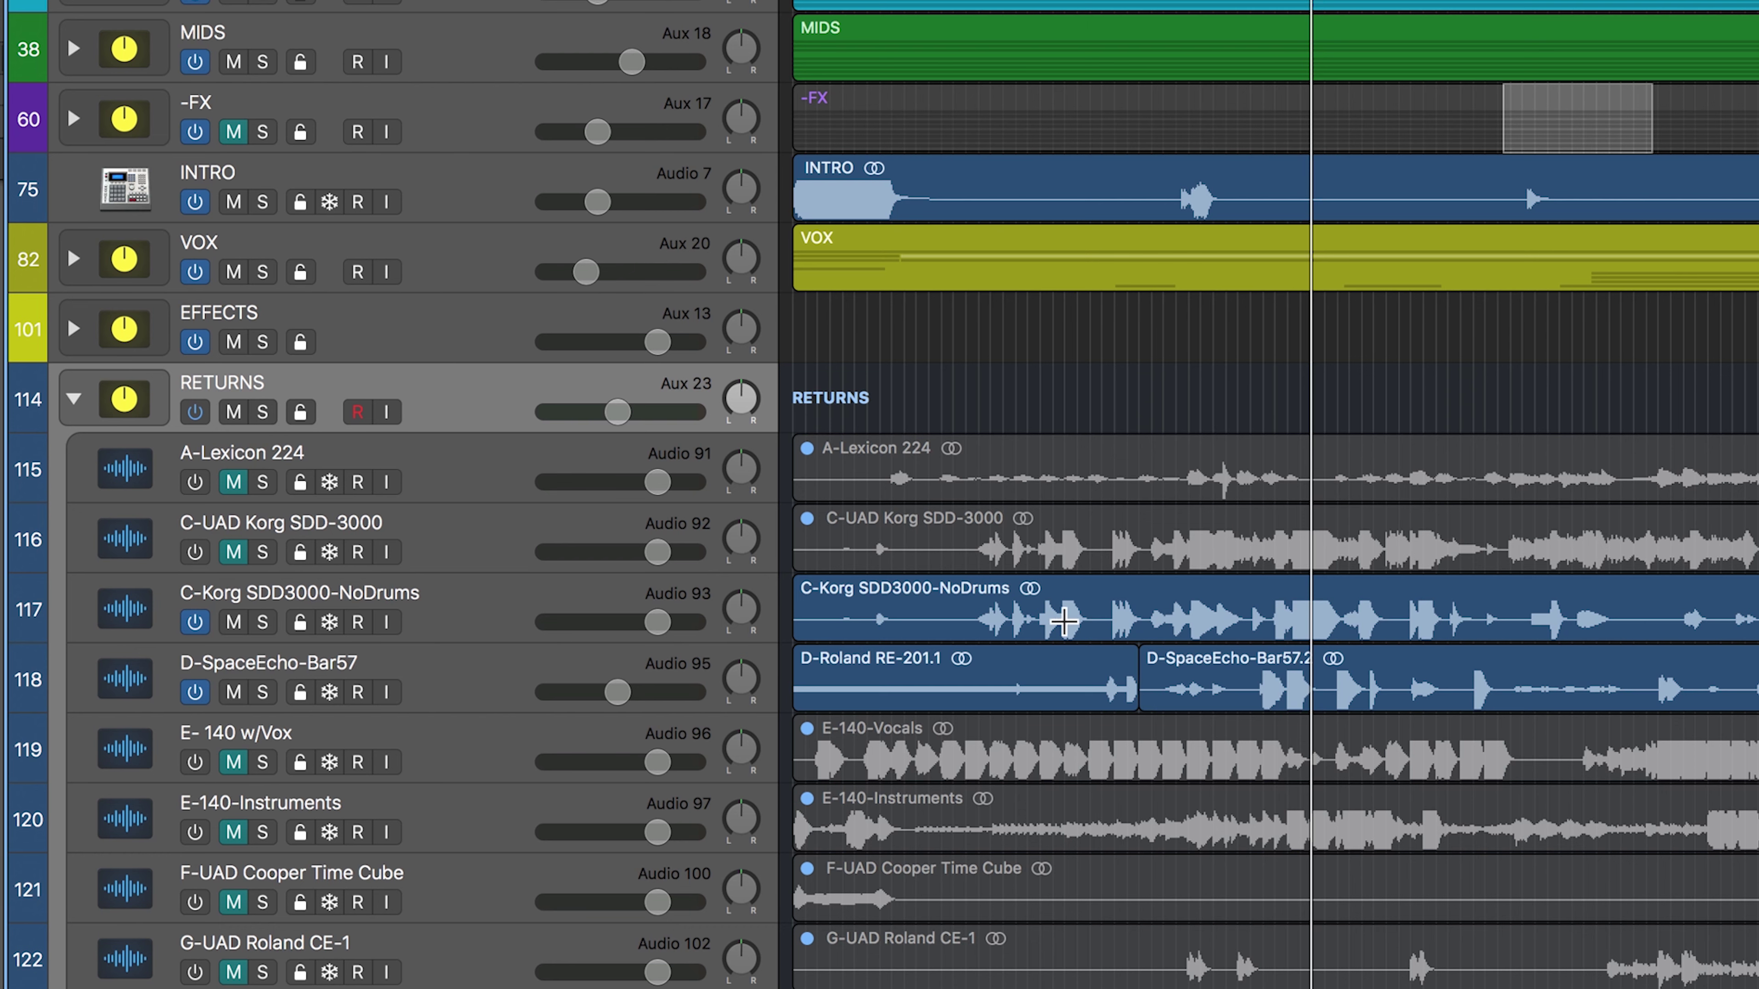
click(1072, 589)
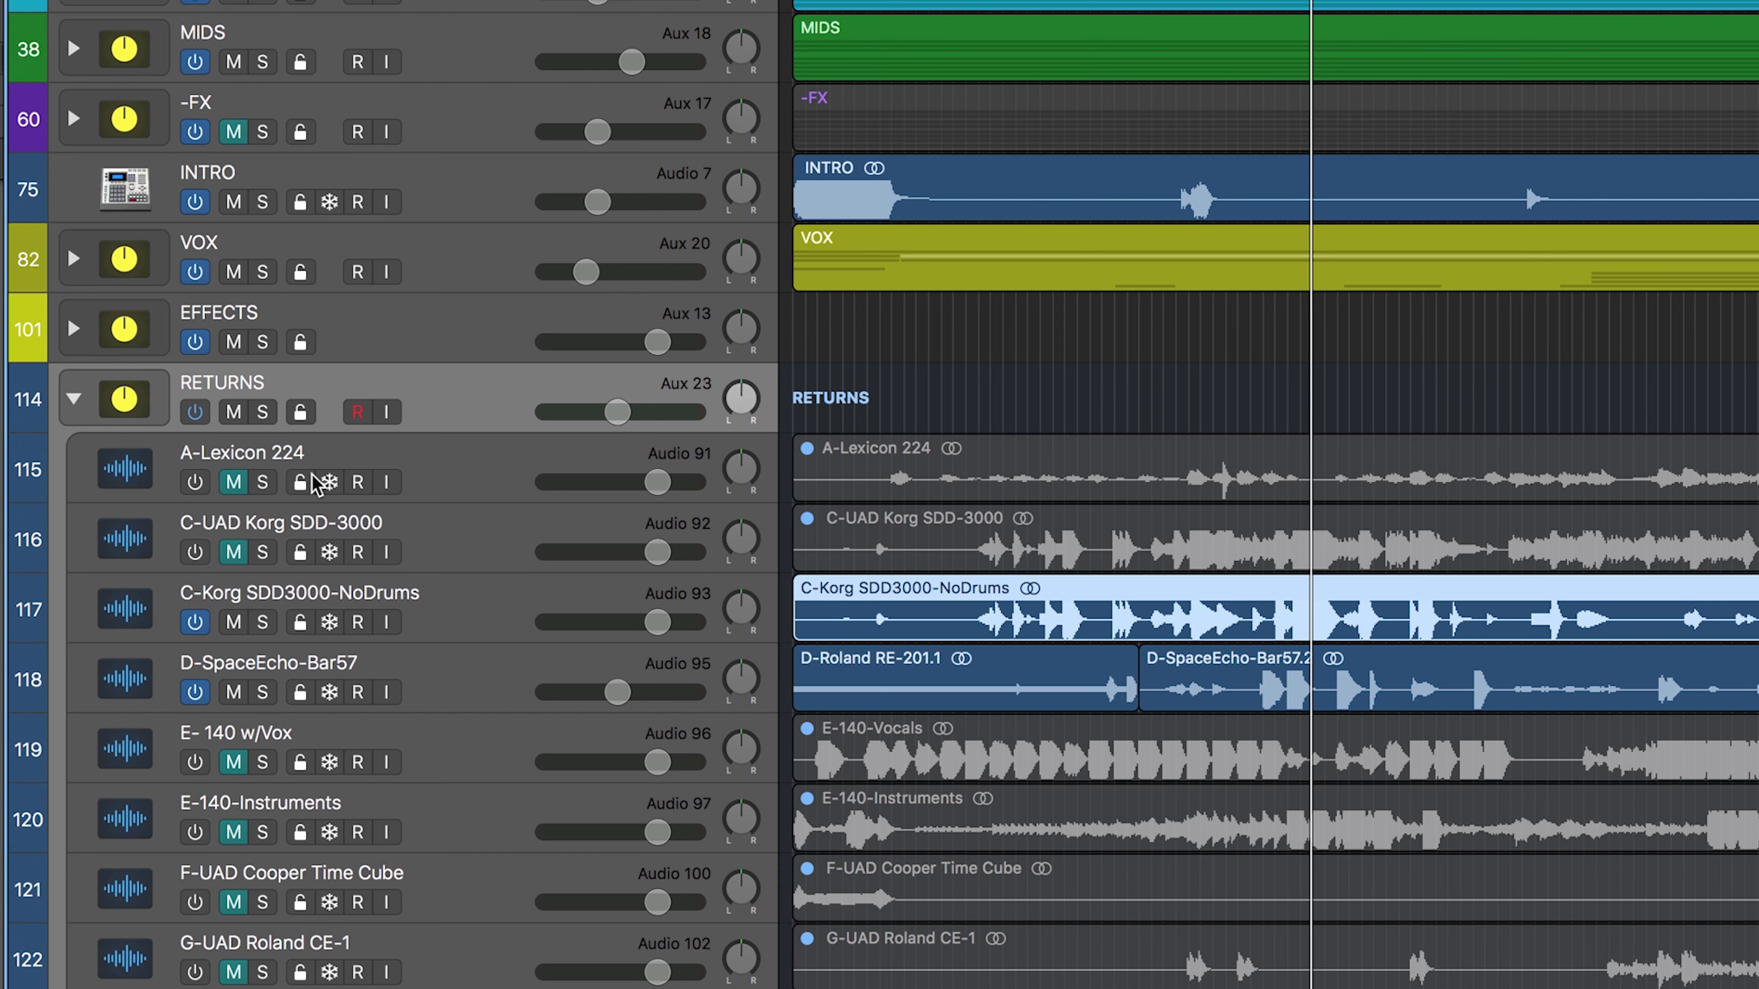
click(234, 413)
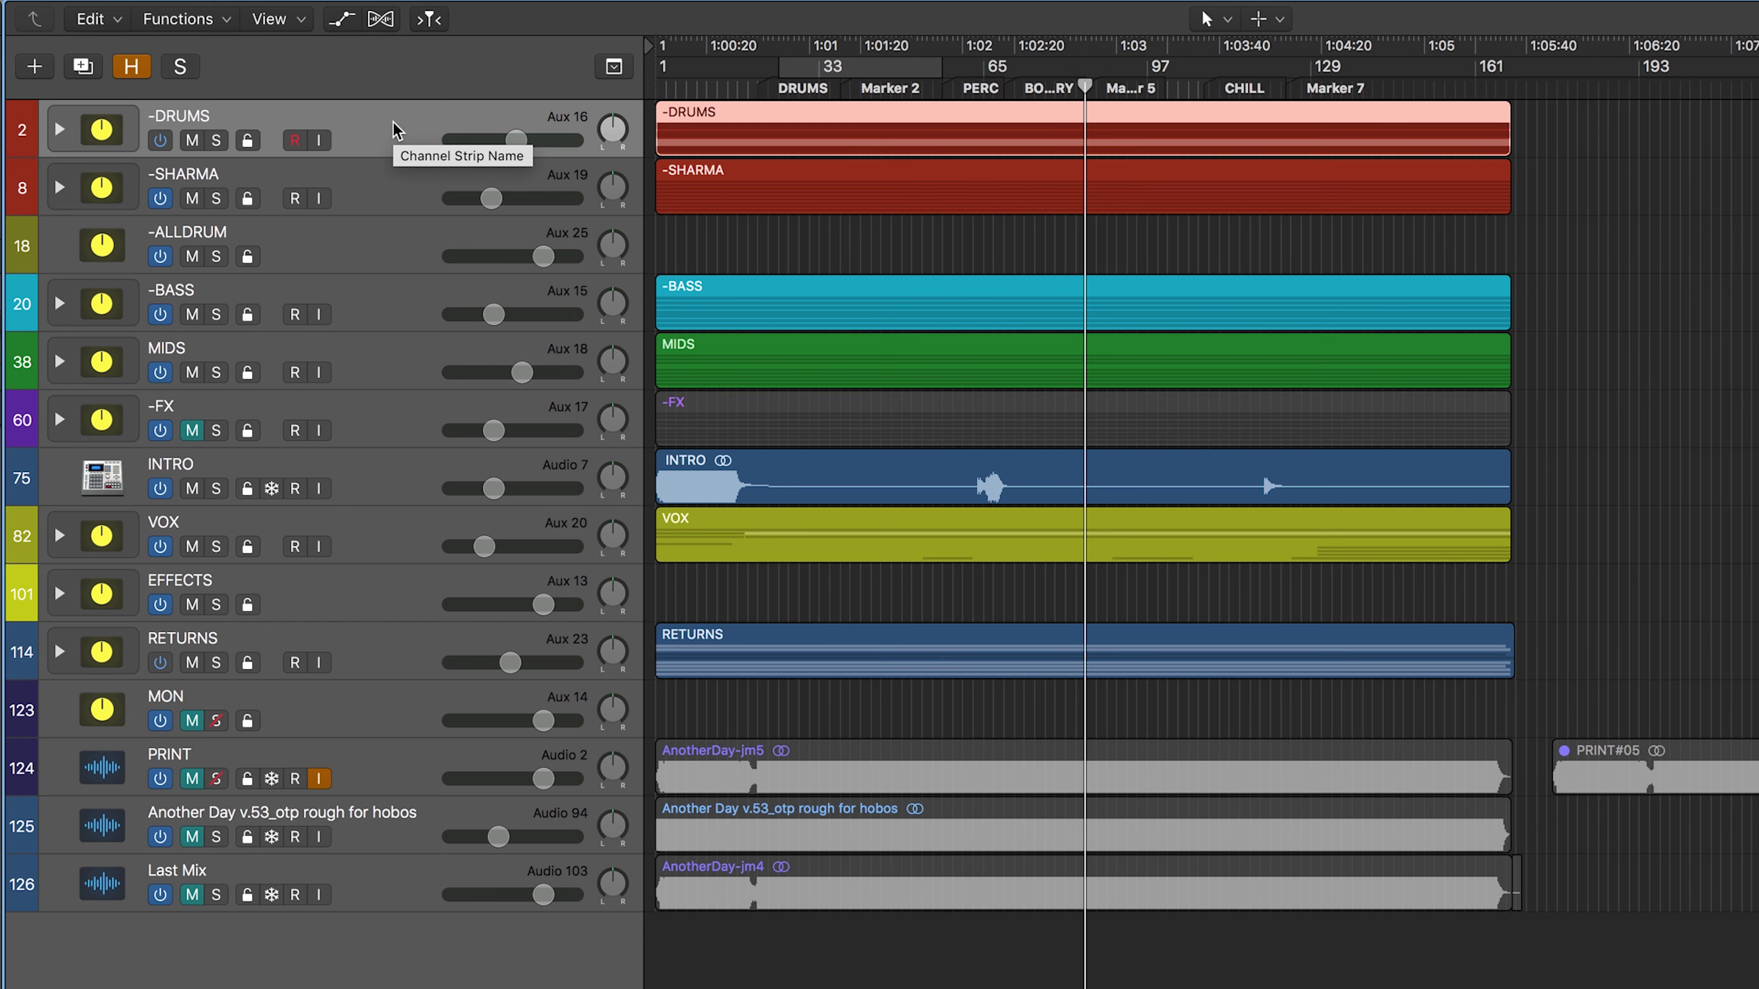
Reveal the project's hidden tracks, mute the DRUMS1 audio region, and select the DRUMS1 track
click(132, 66)
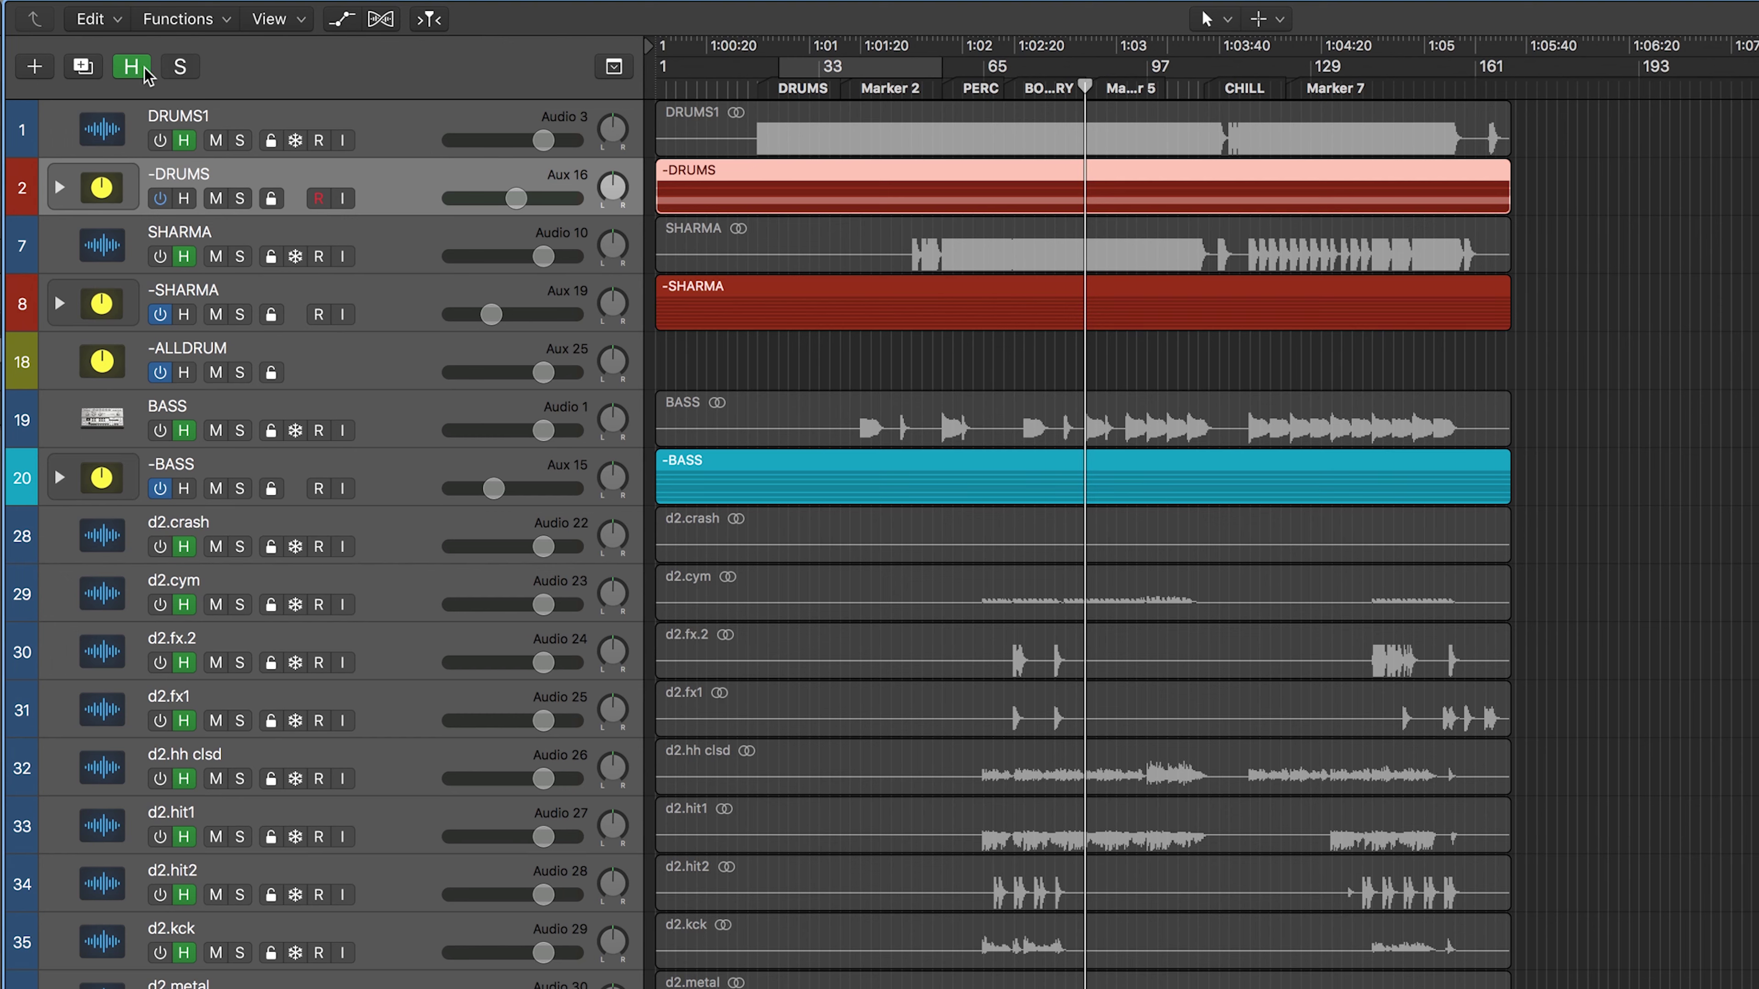
click(411, 183)
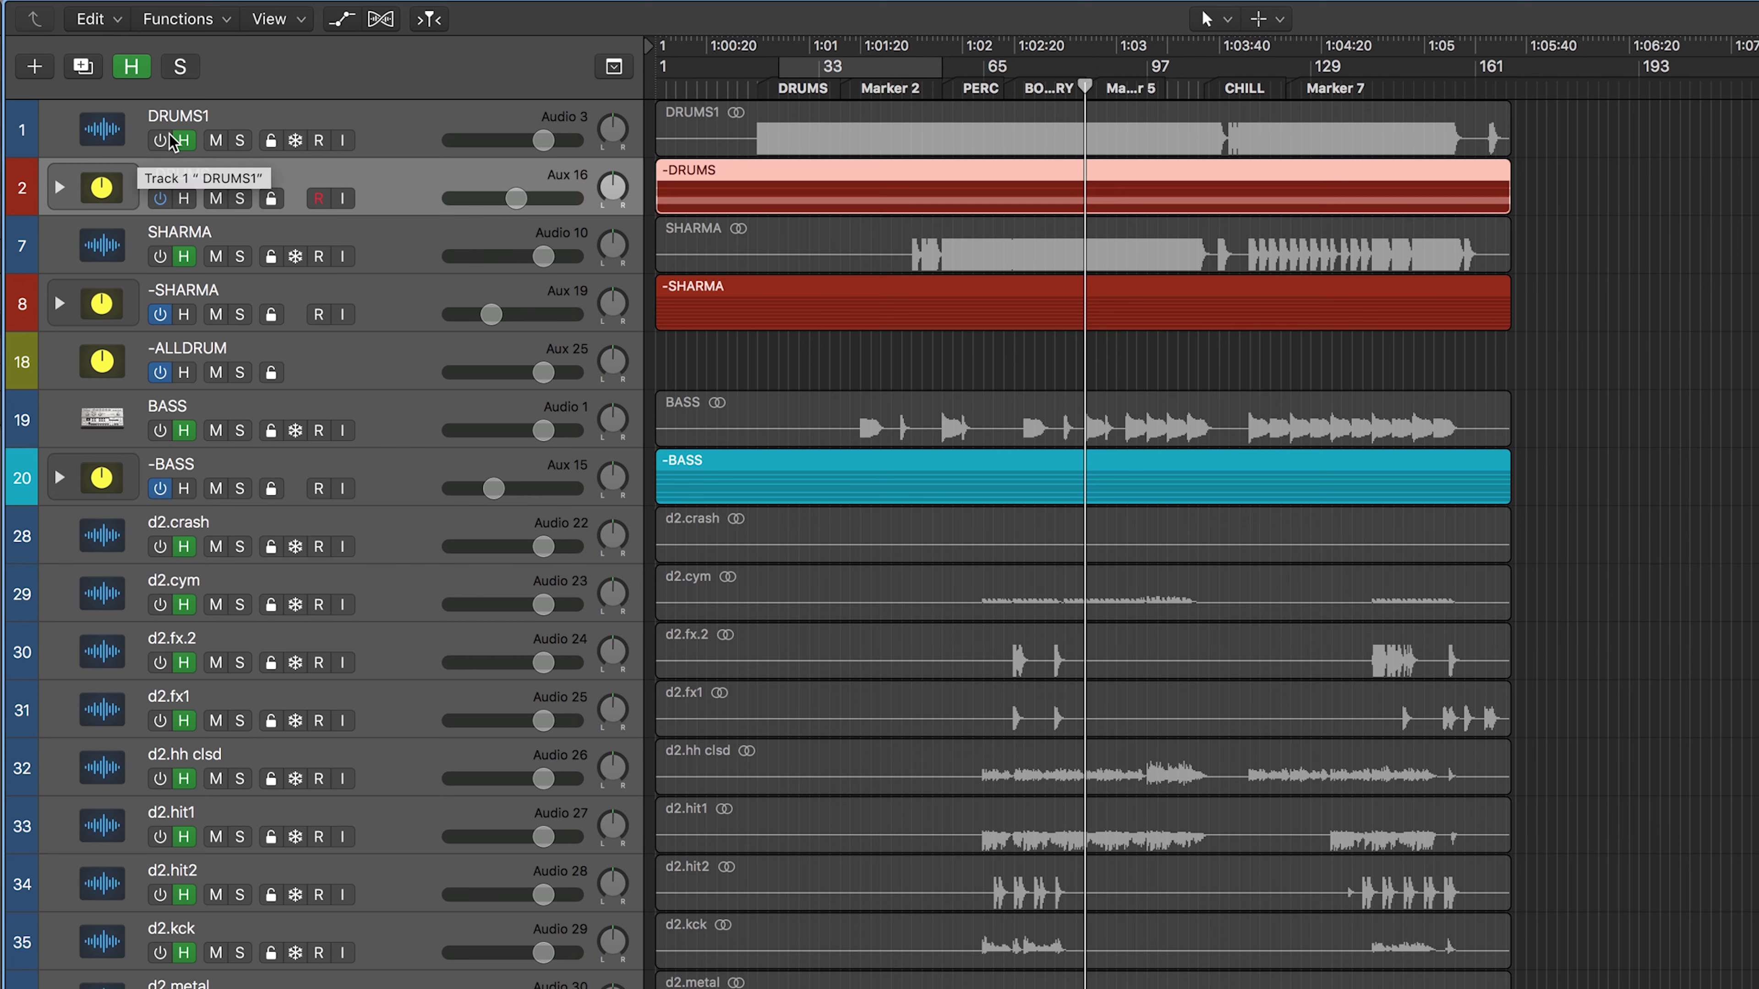
click(783, 117)
key(ctrl+m)
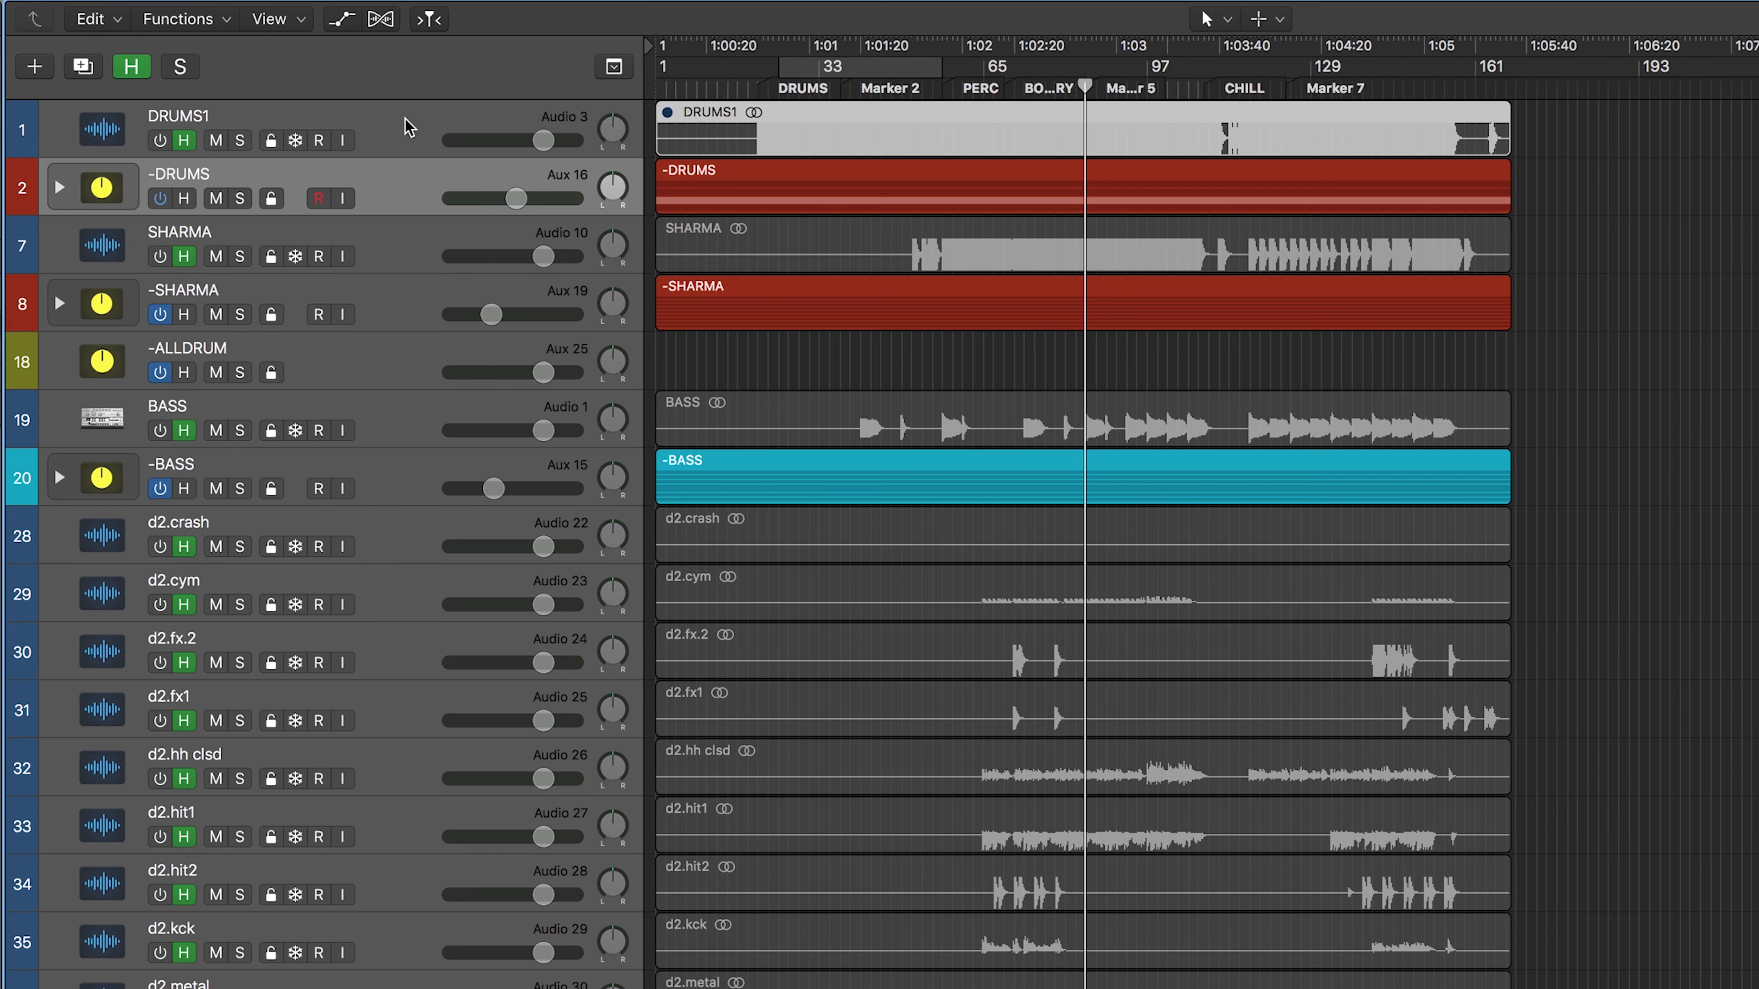
click(444, 131)
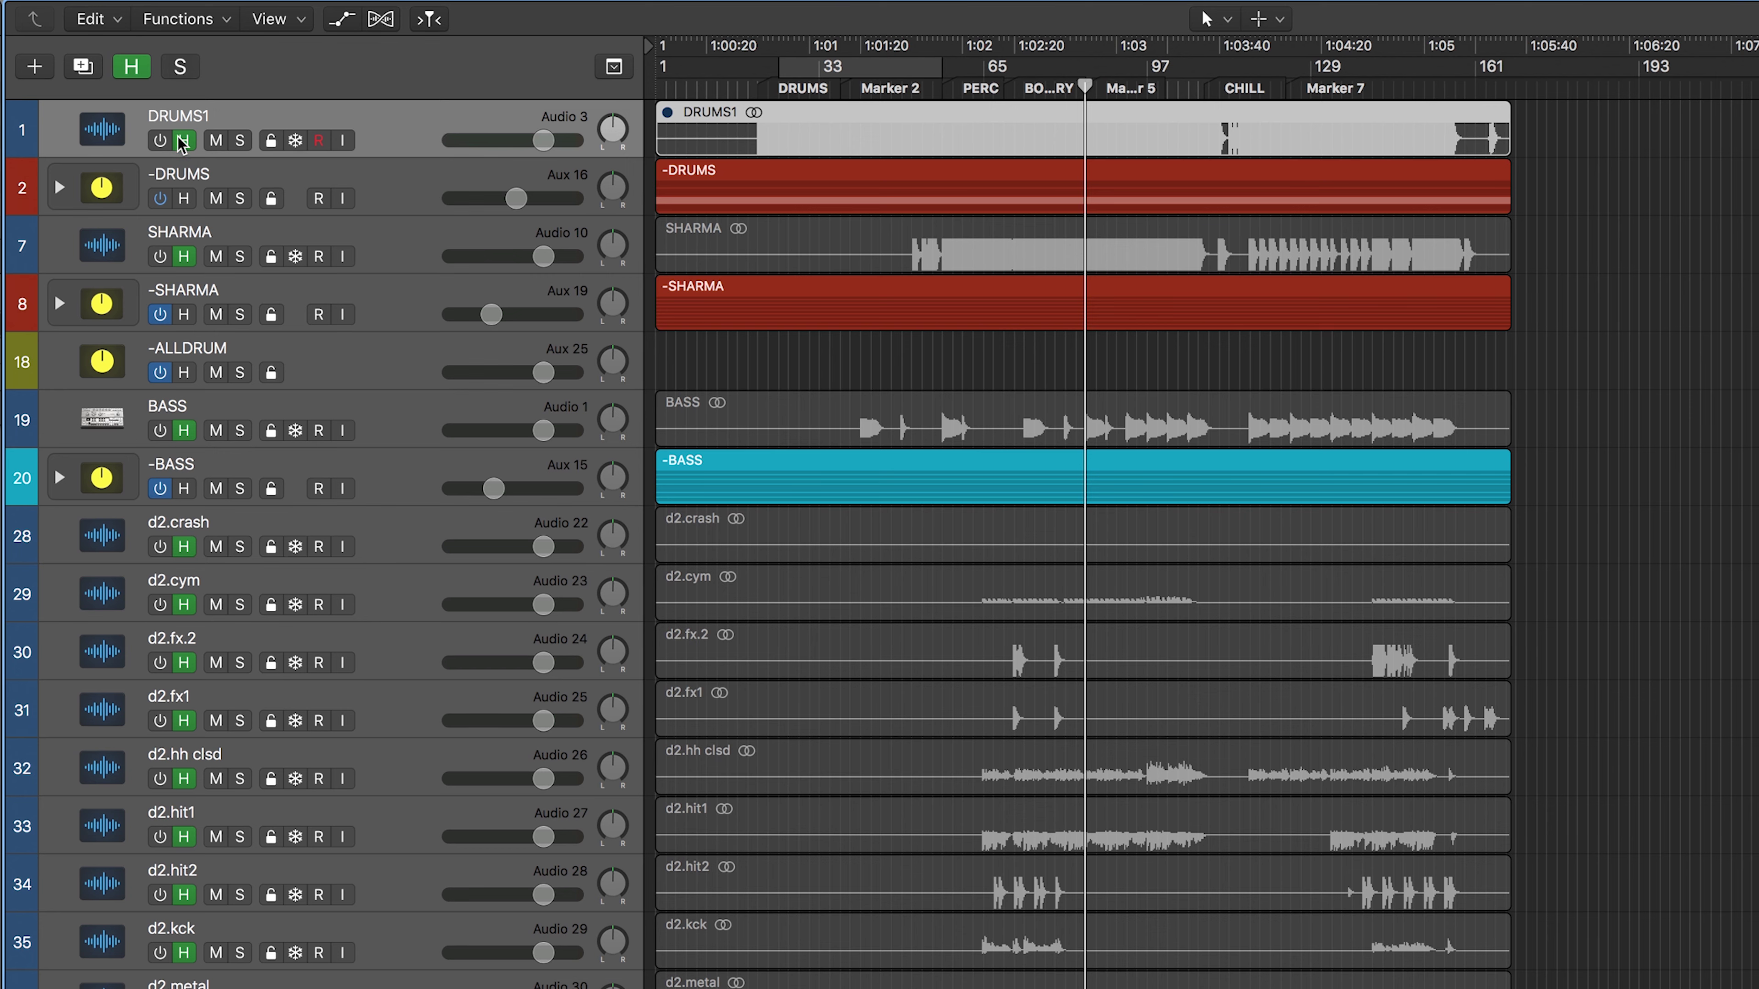
Switch the DRUMS1 track's mute on and back off, and conceal the project's hidden tracks again
click(213, 141)
click(214, 144)
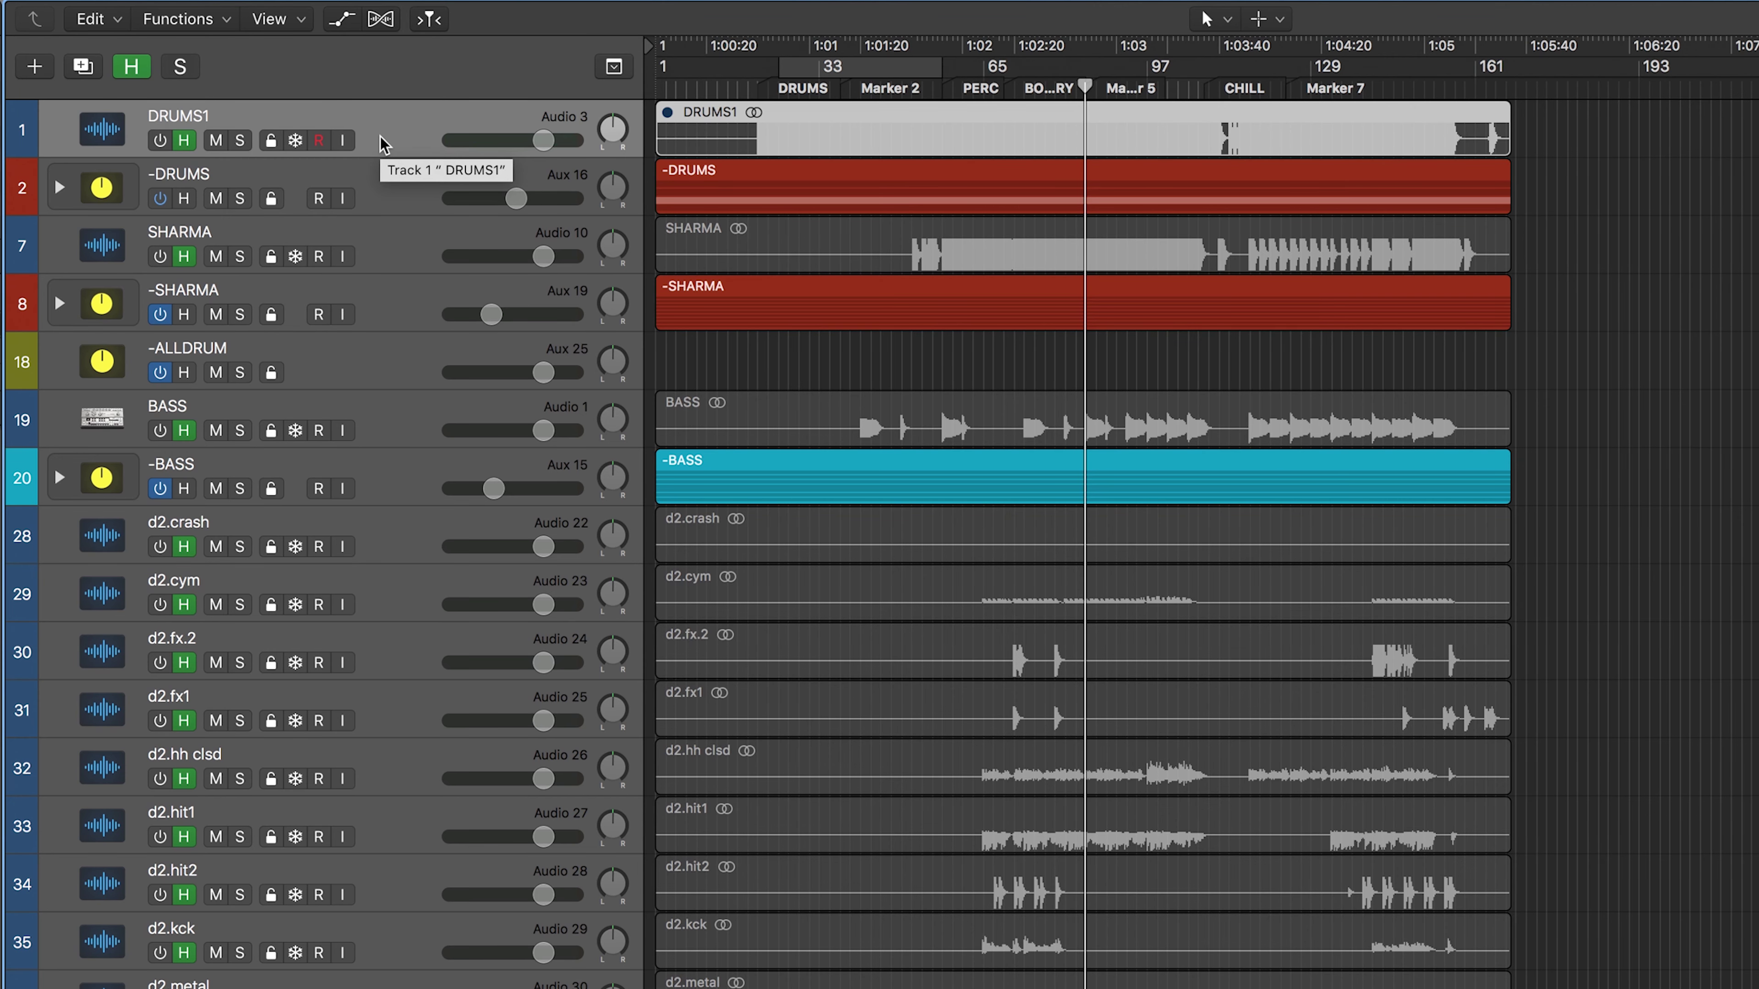
click(131, 66)
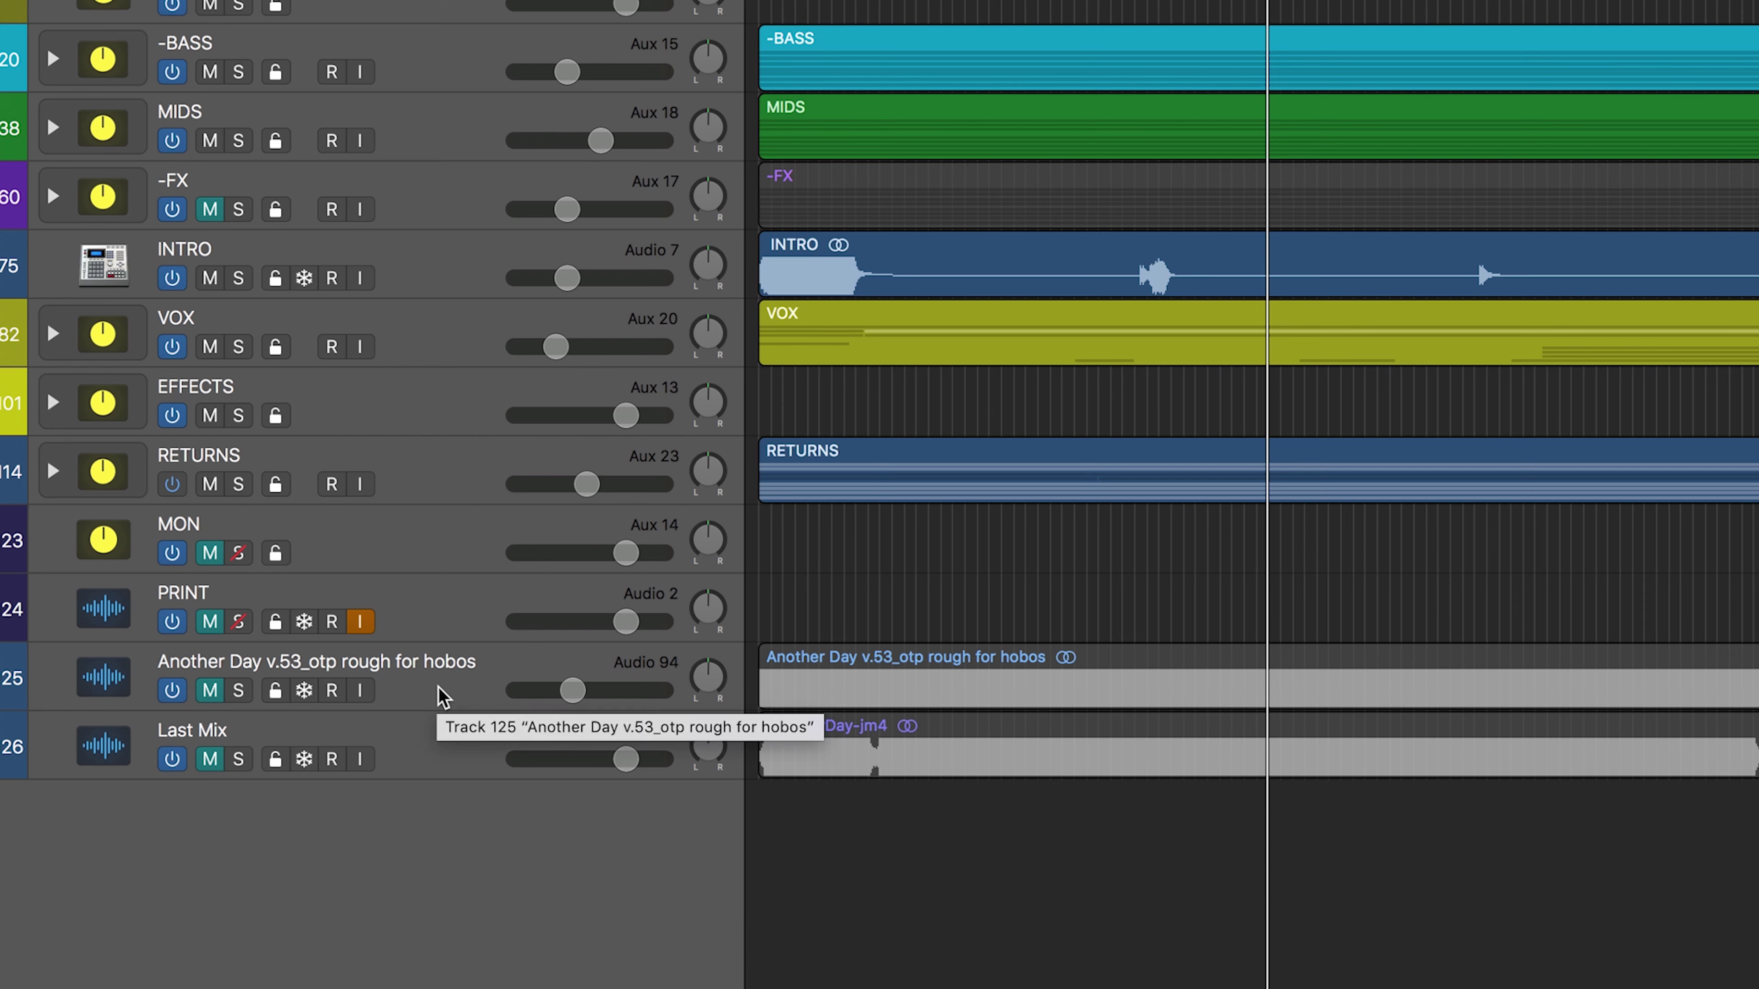
Examine the reference tracks Another Day v.53_otp rough for hobos and Last Mix, selecting them together and individually
click(442, 696)
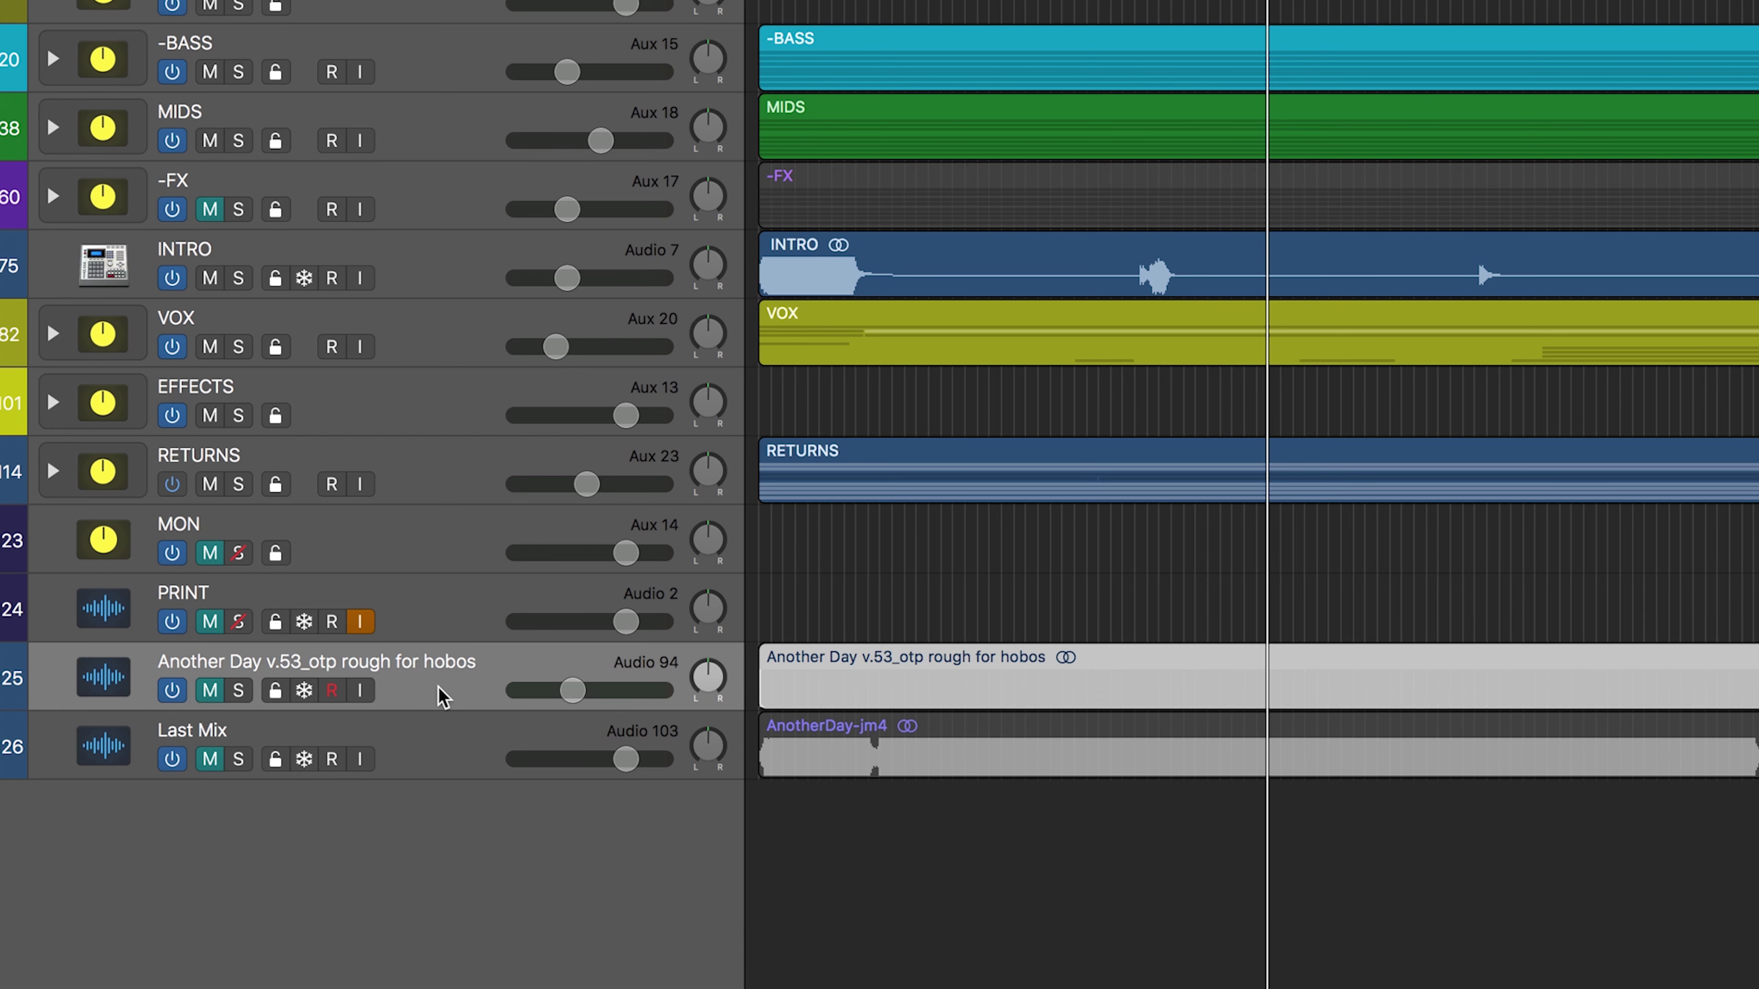
shift+click(449, 758)
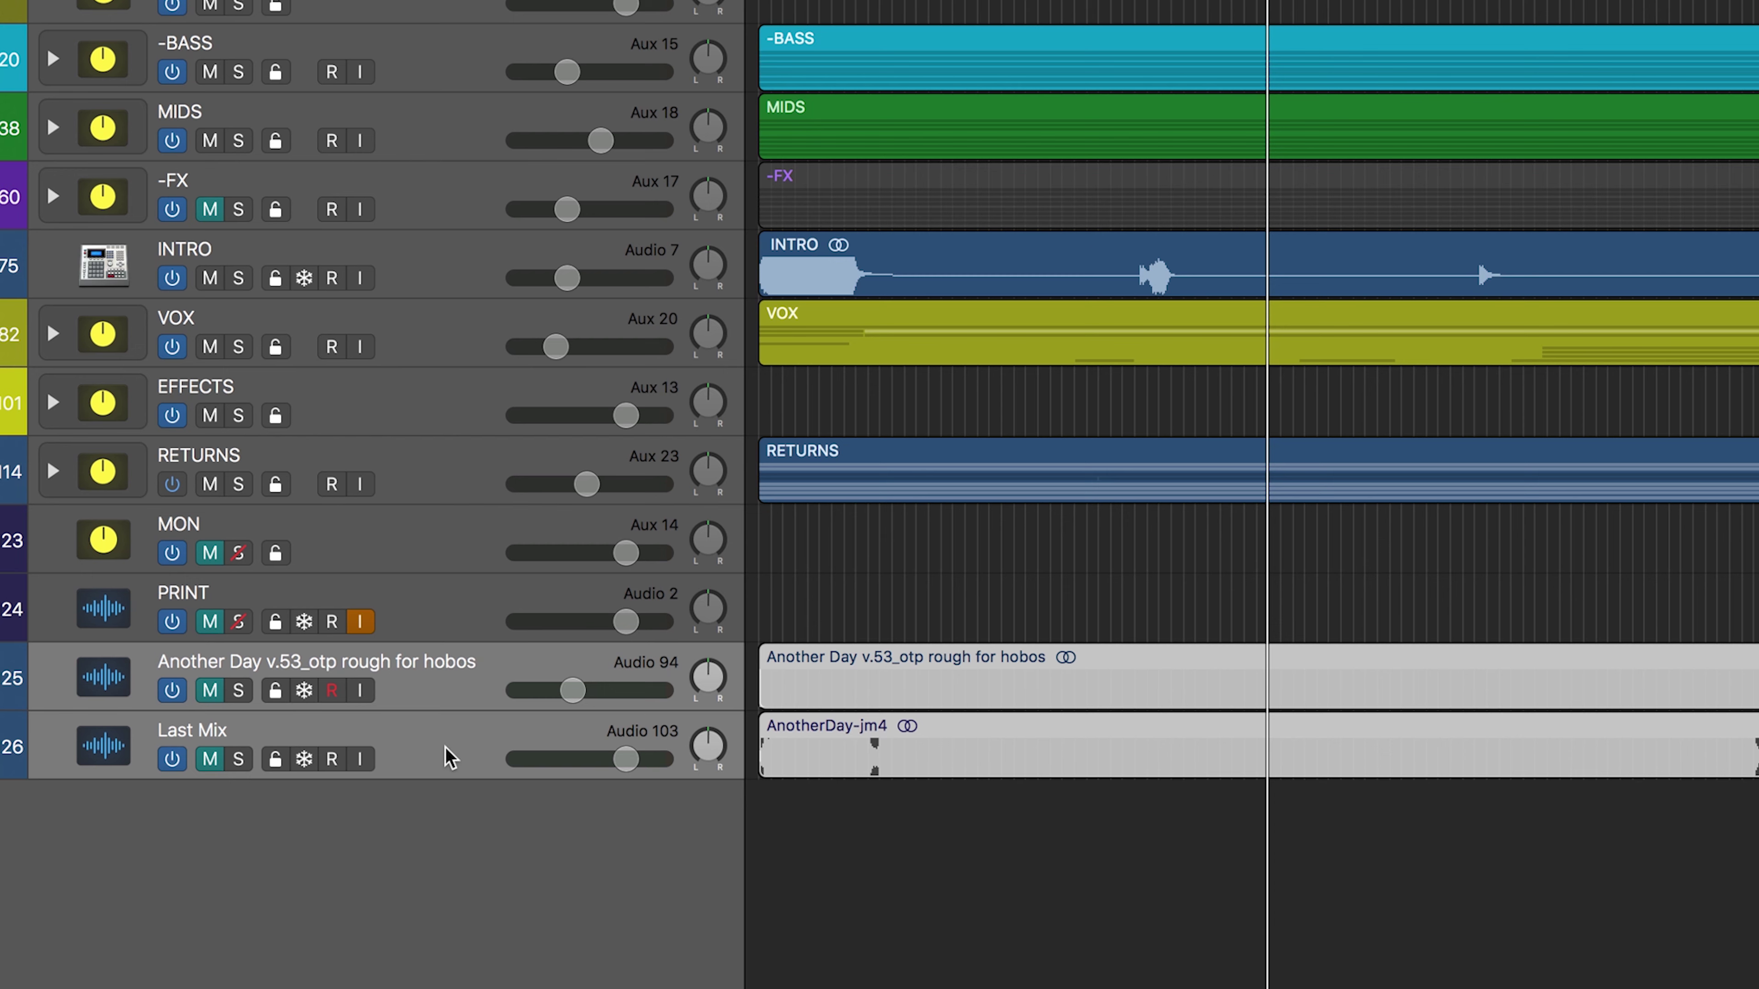
click(441, 686)
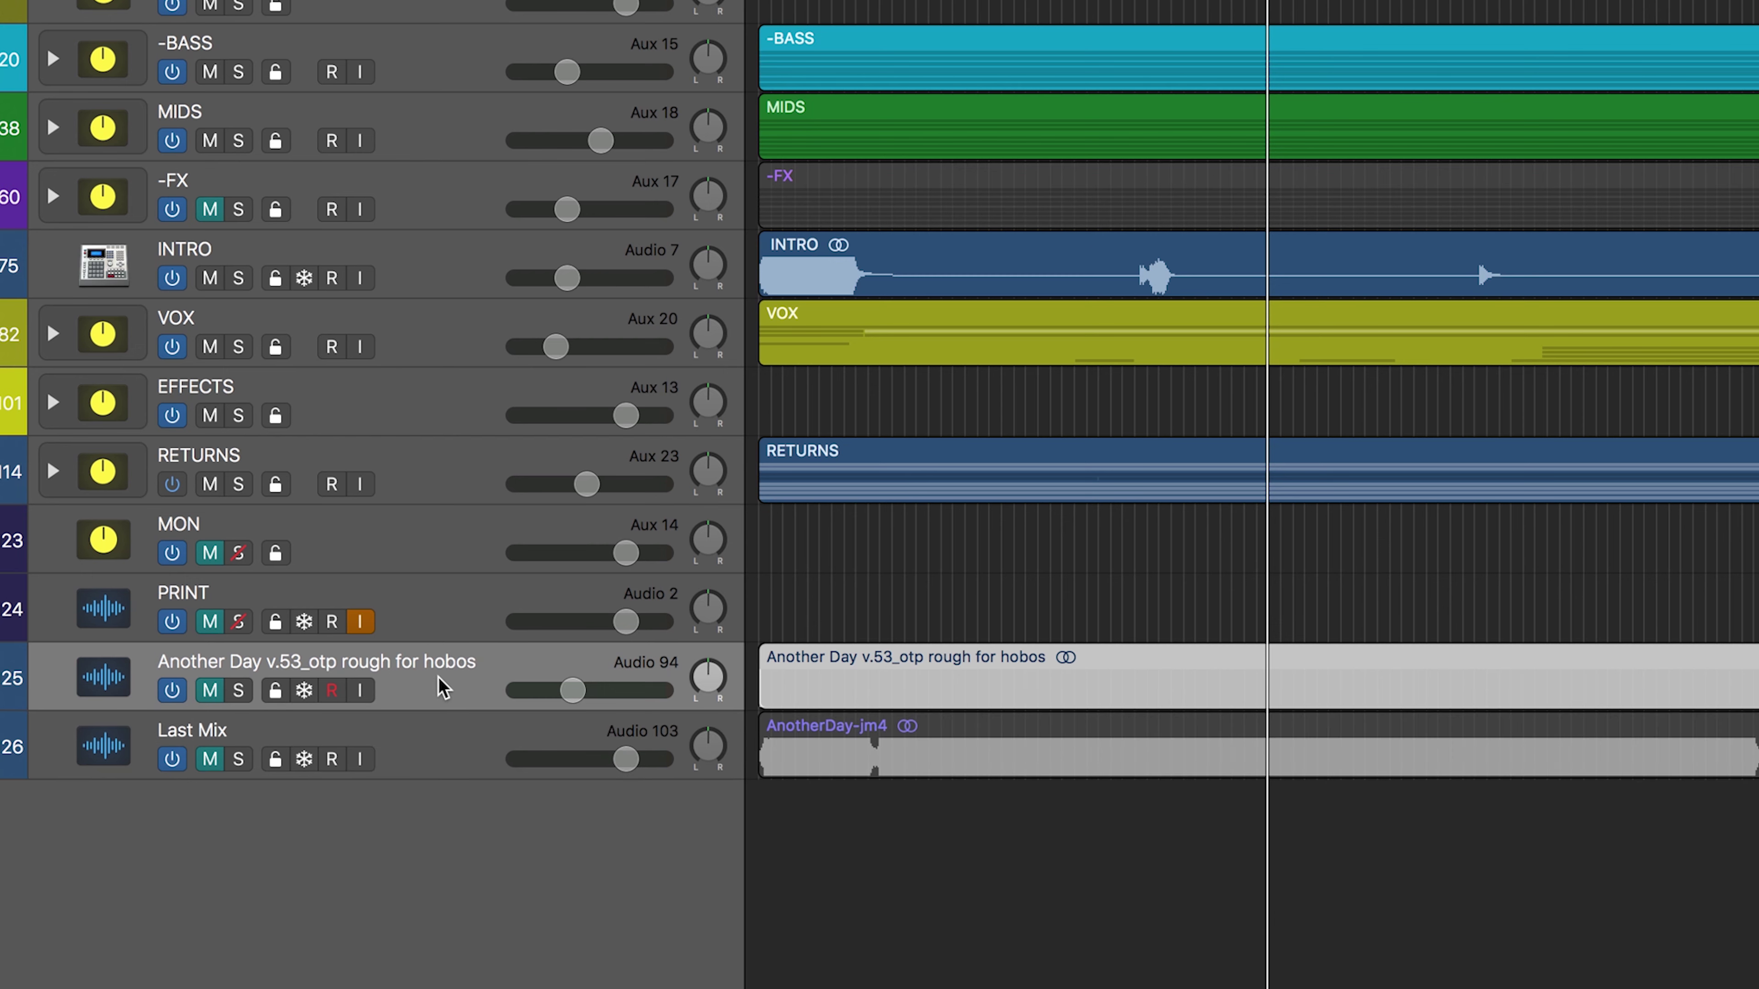
click(443, 755)
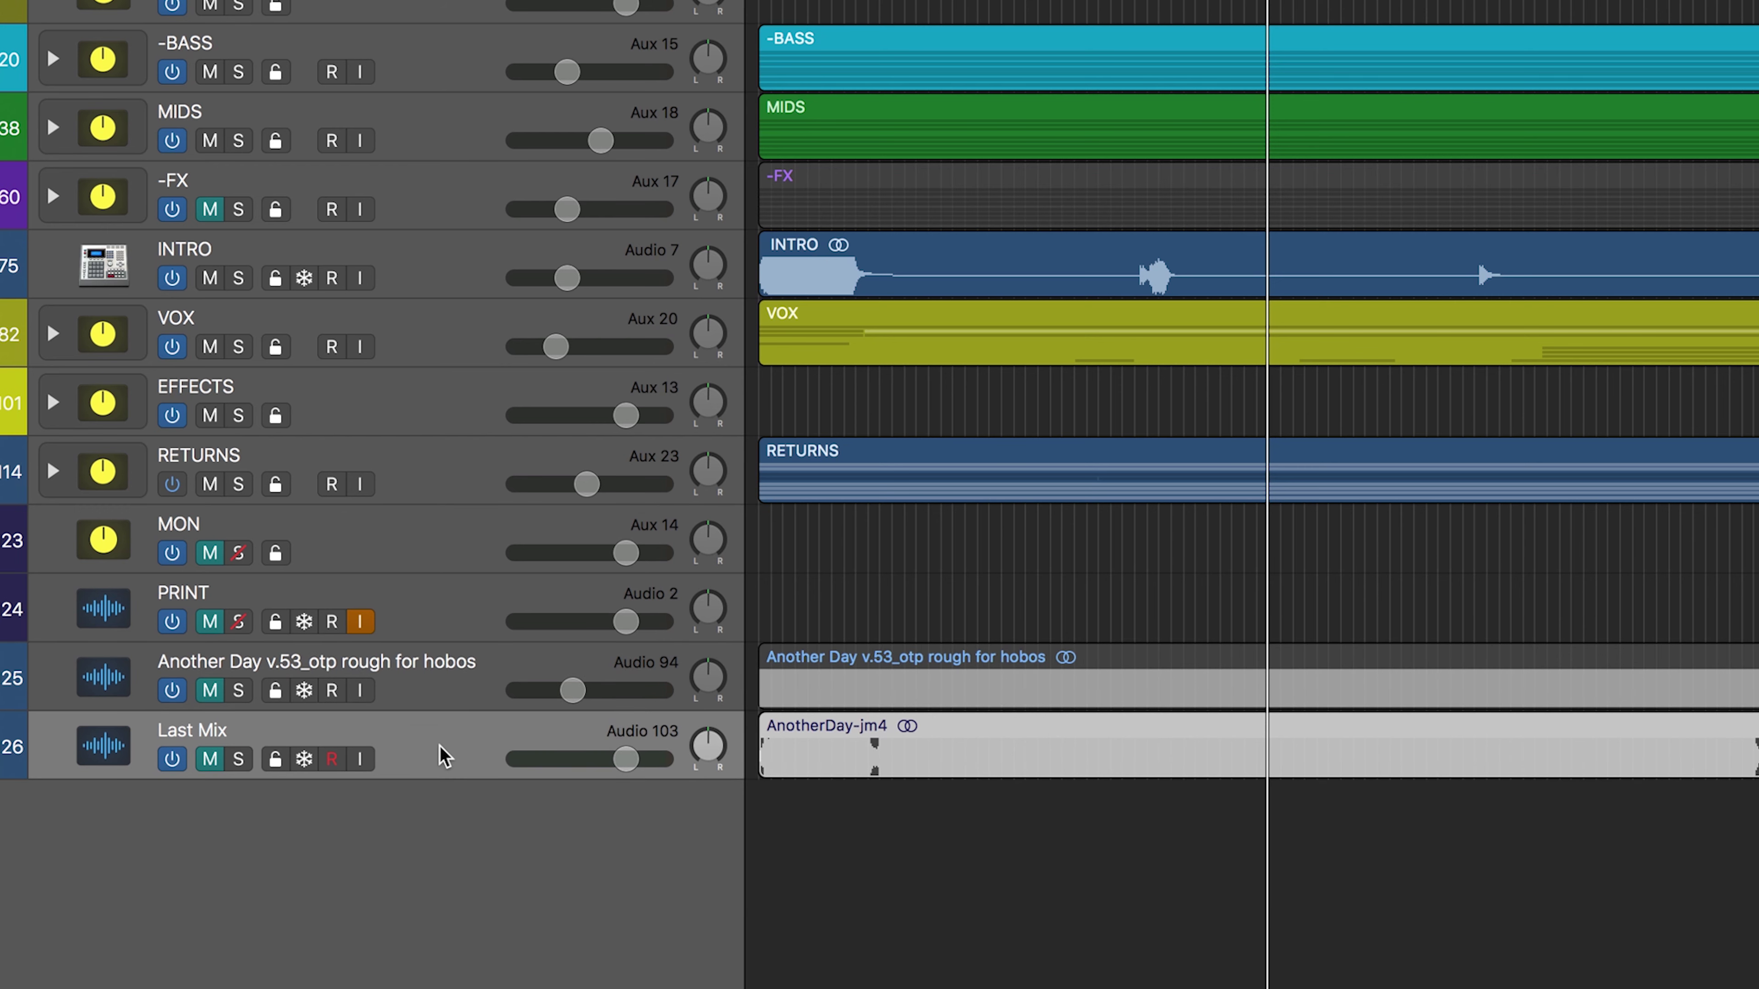
click(441, 688)
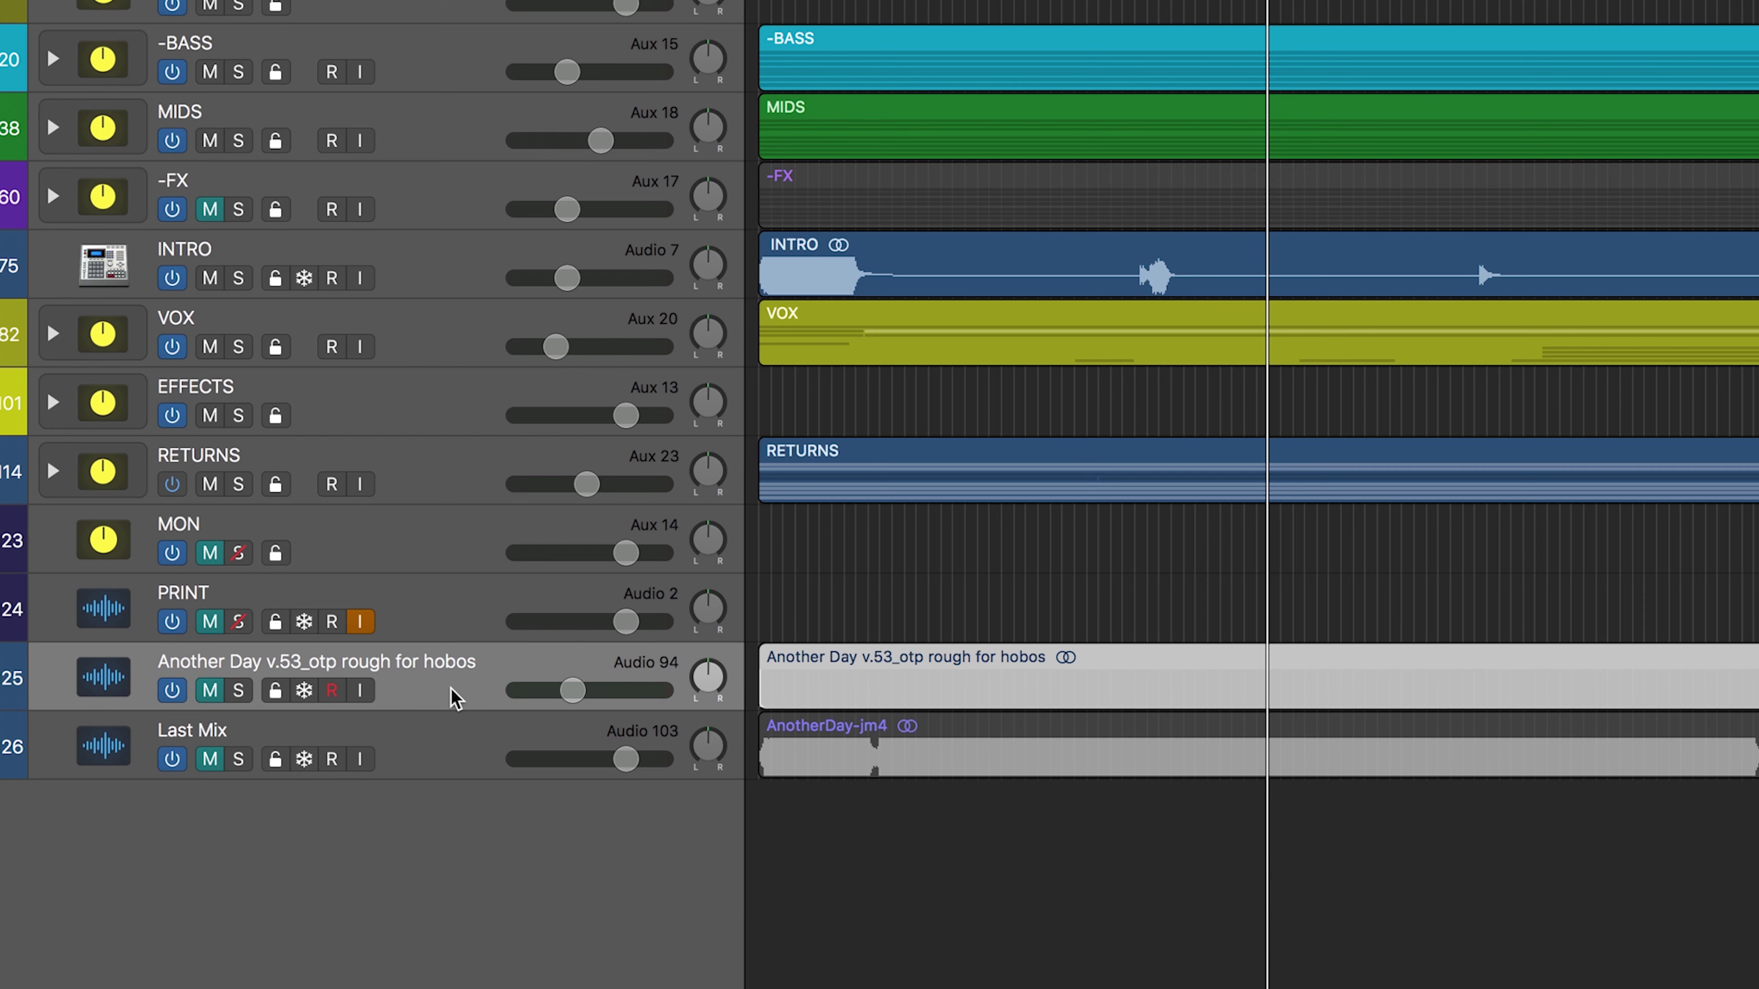
click(444, 751)
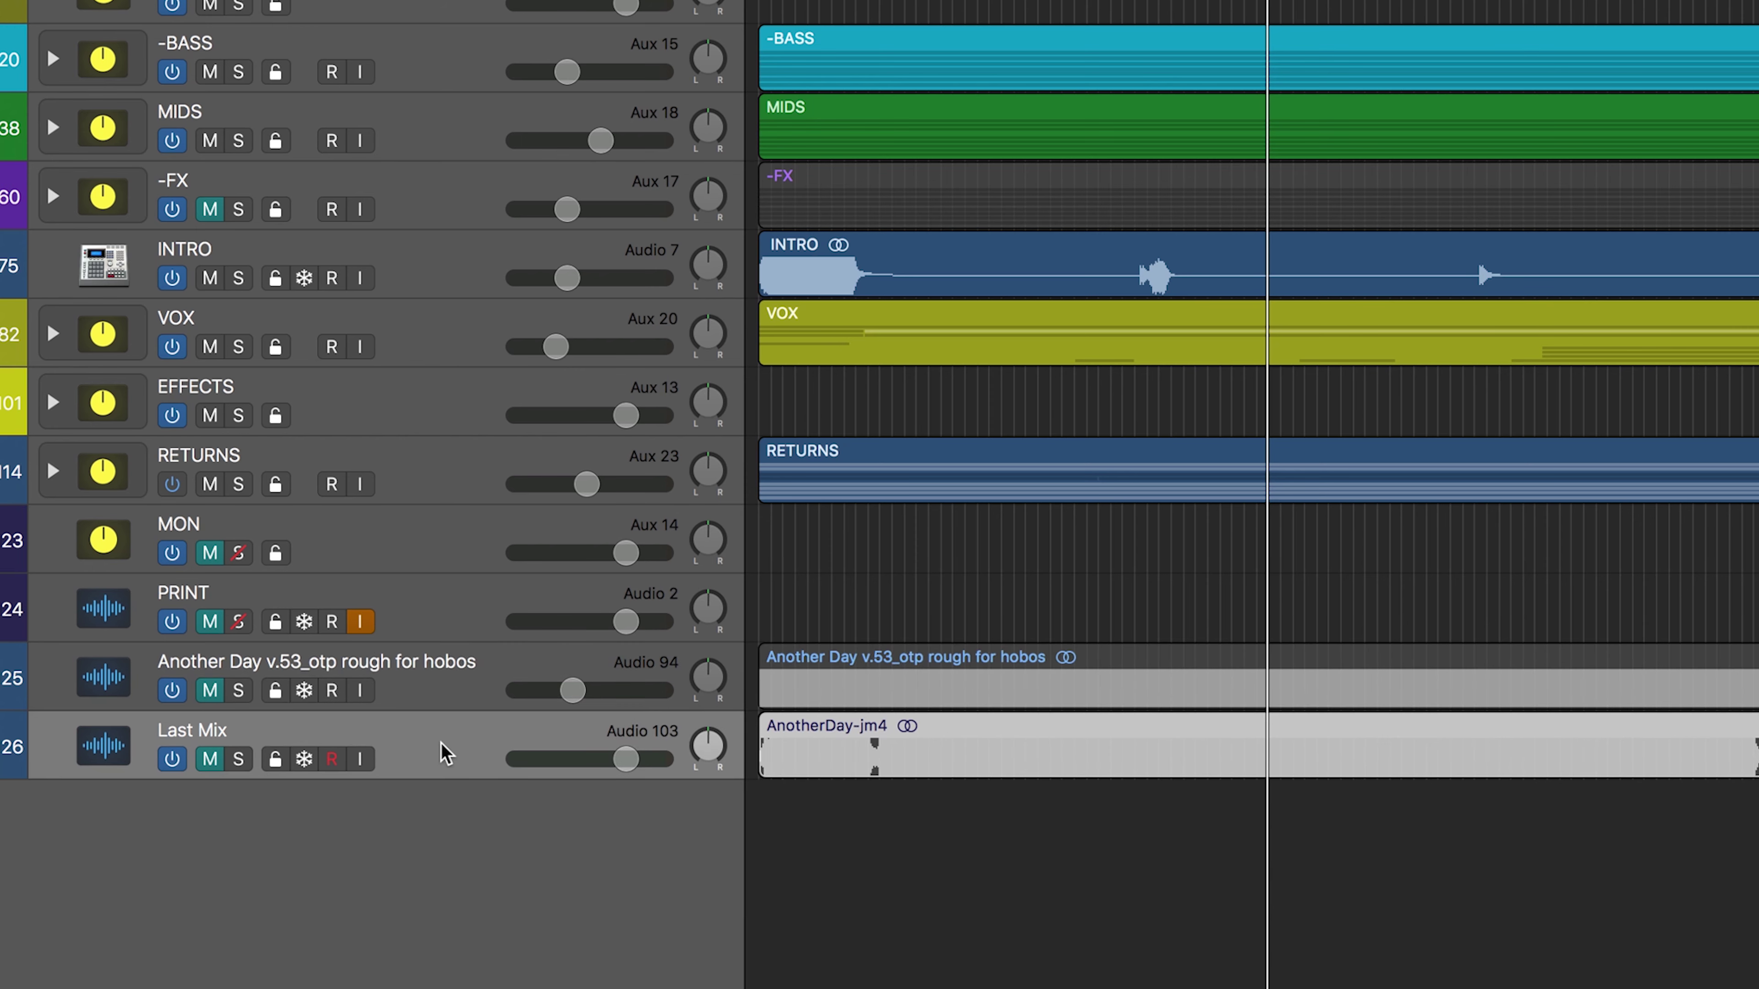